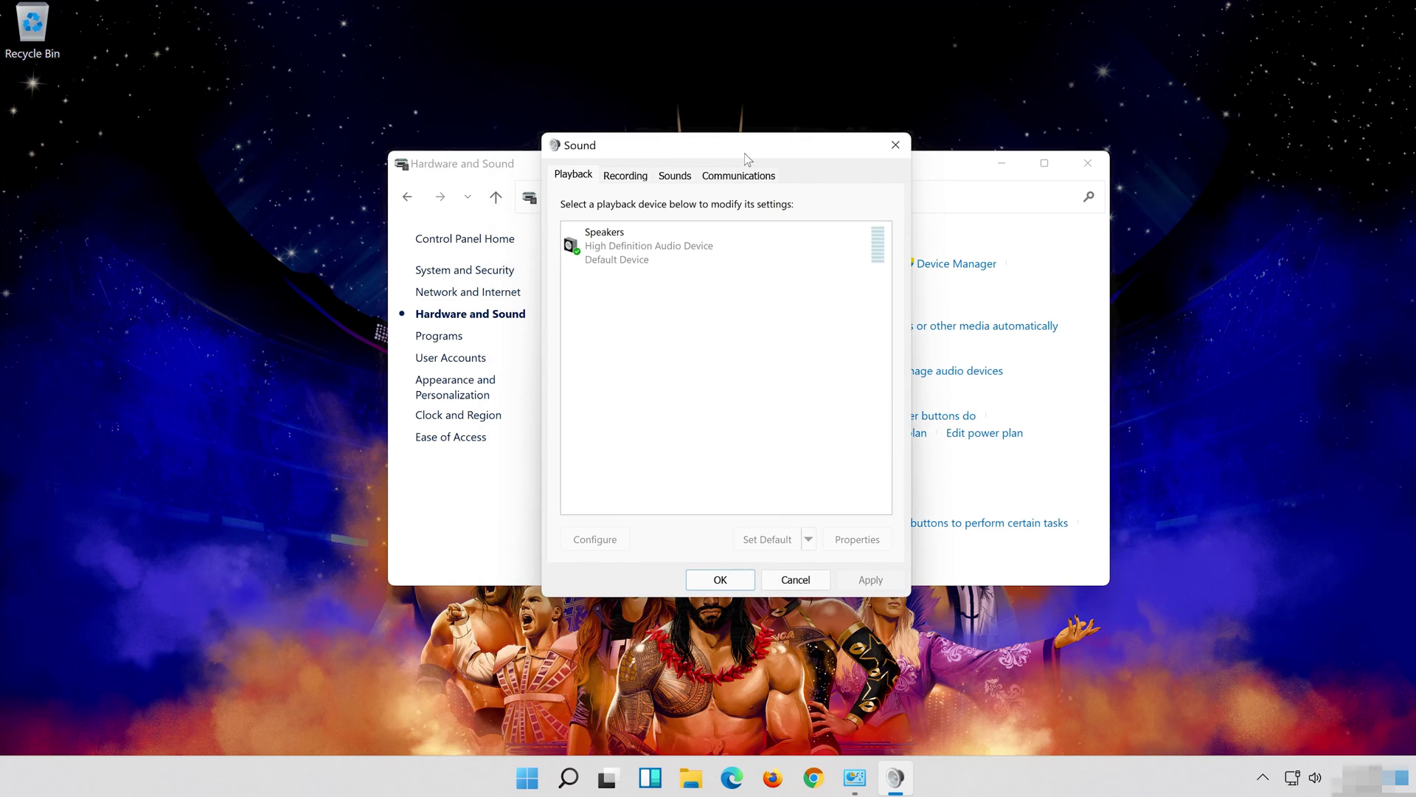
# - Close the Hardware and Sound window and open the properties of the Speakers playback device
pyautogui.click(1095, 158)
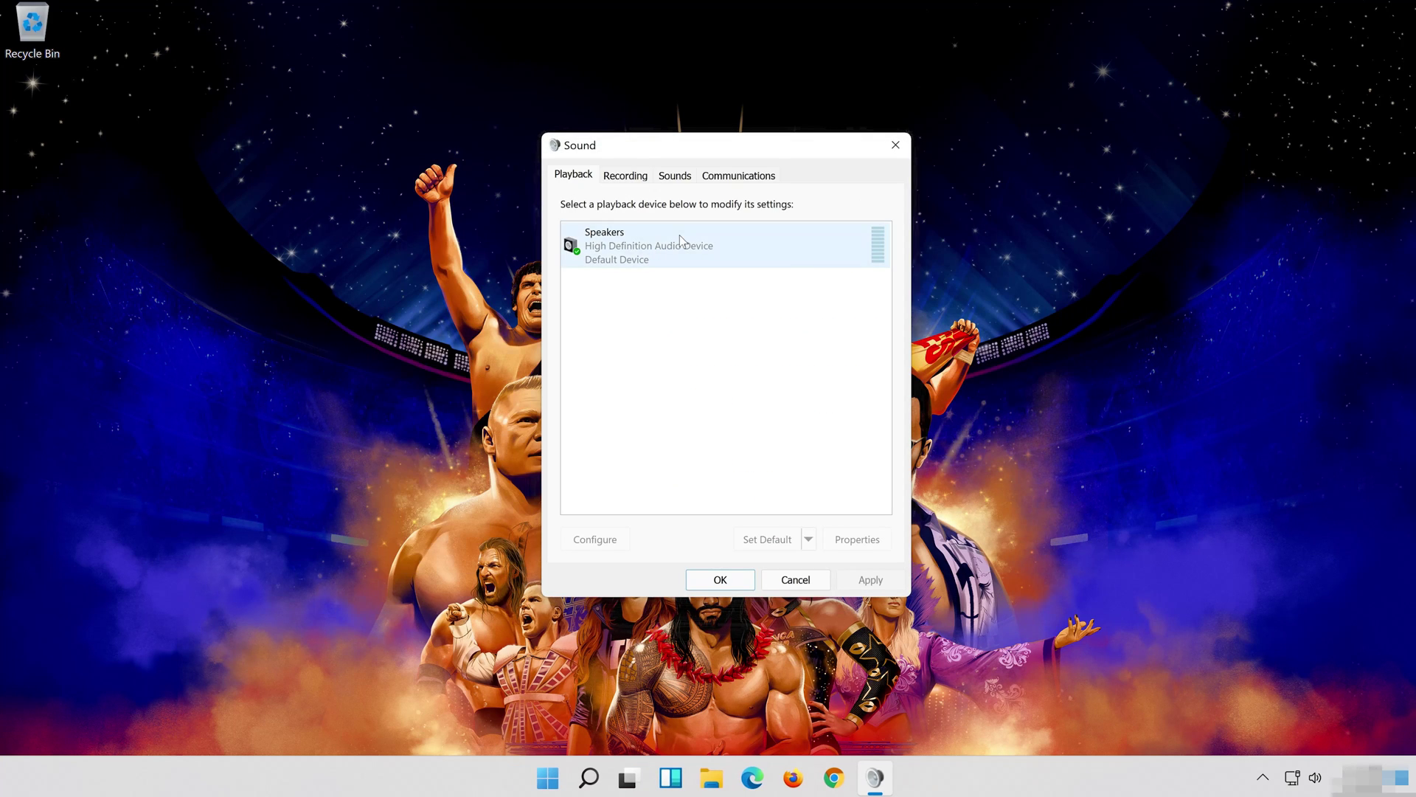
pyautogui.click(679, 240)
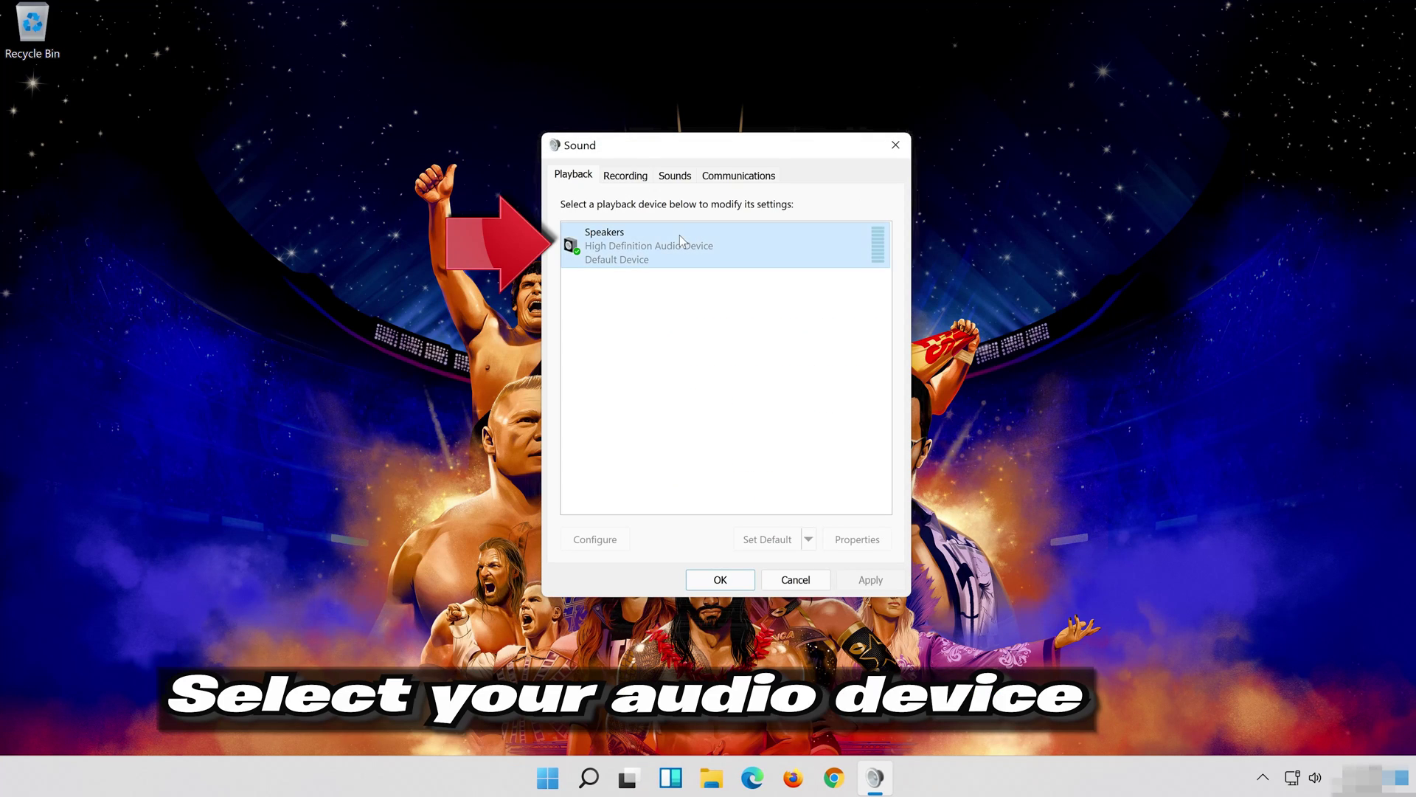
pyautogui.rightClick(727, 234)
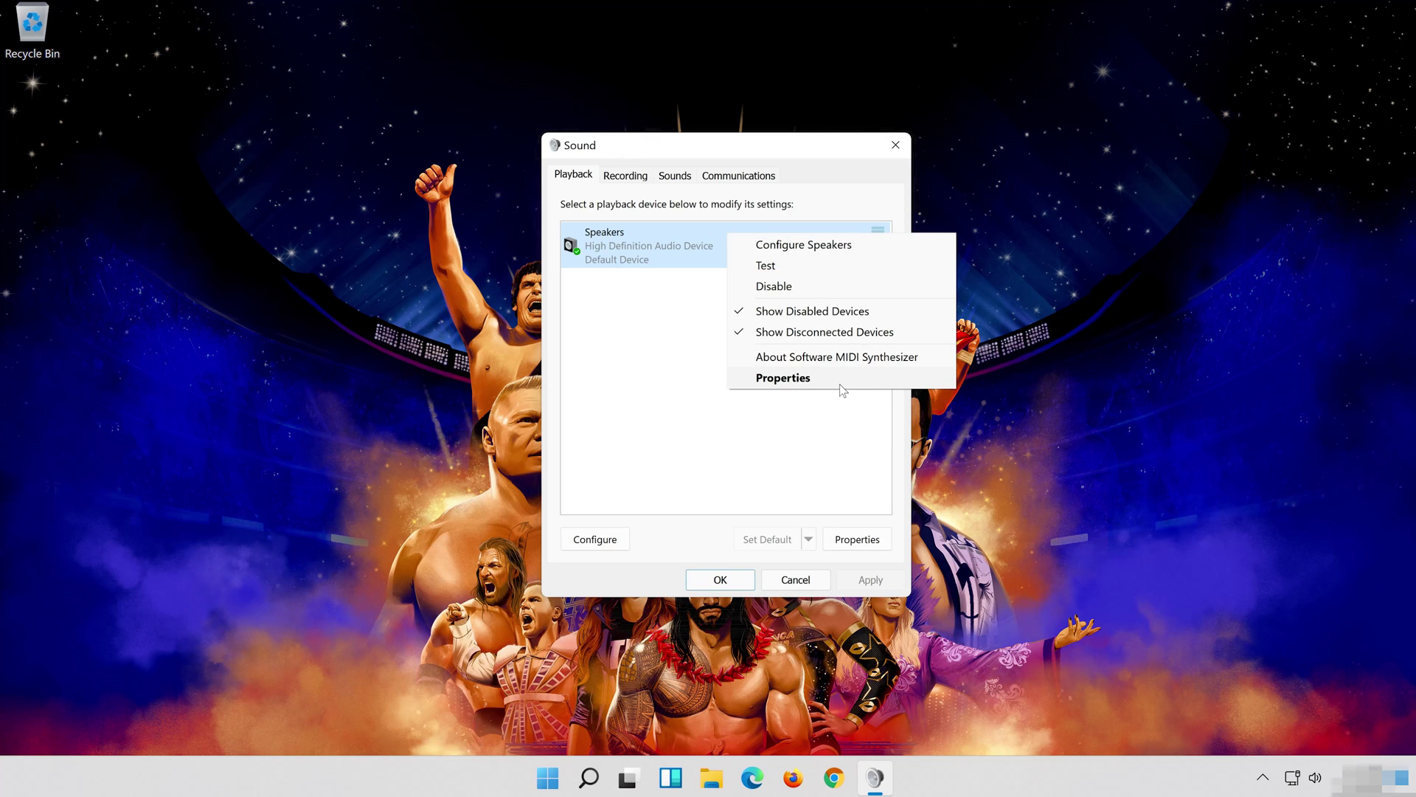
pyautogui.click(840, 382)
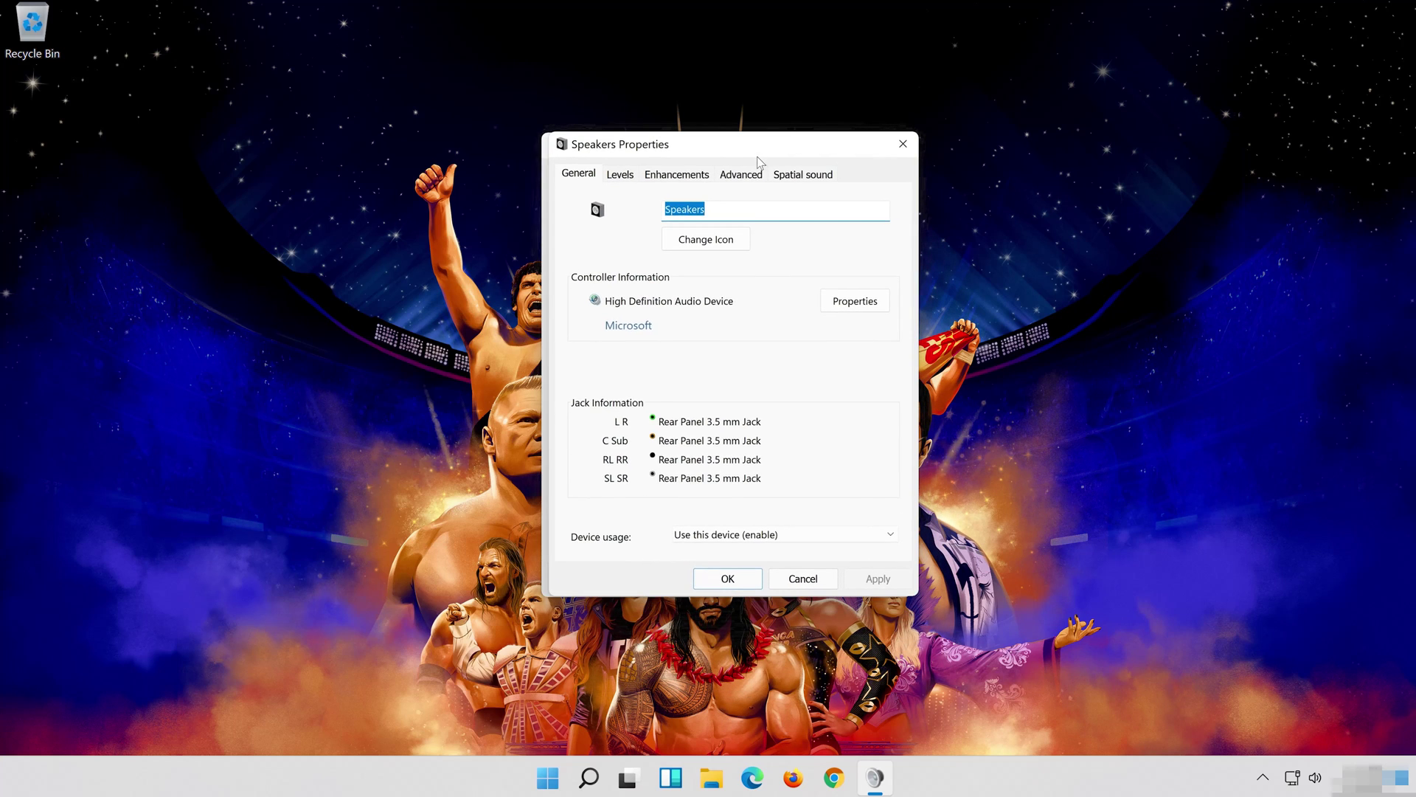
# - Disable all enhancements for the Speakers, apply the change and close both sound dialogs with it saved
pyautogui.click(699, 172)
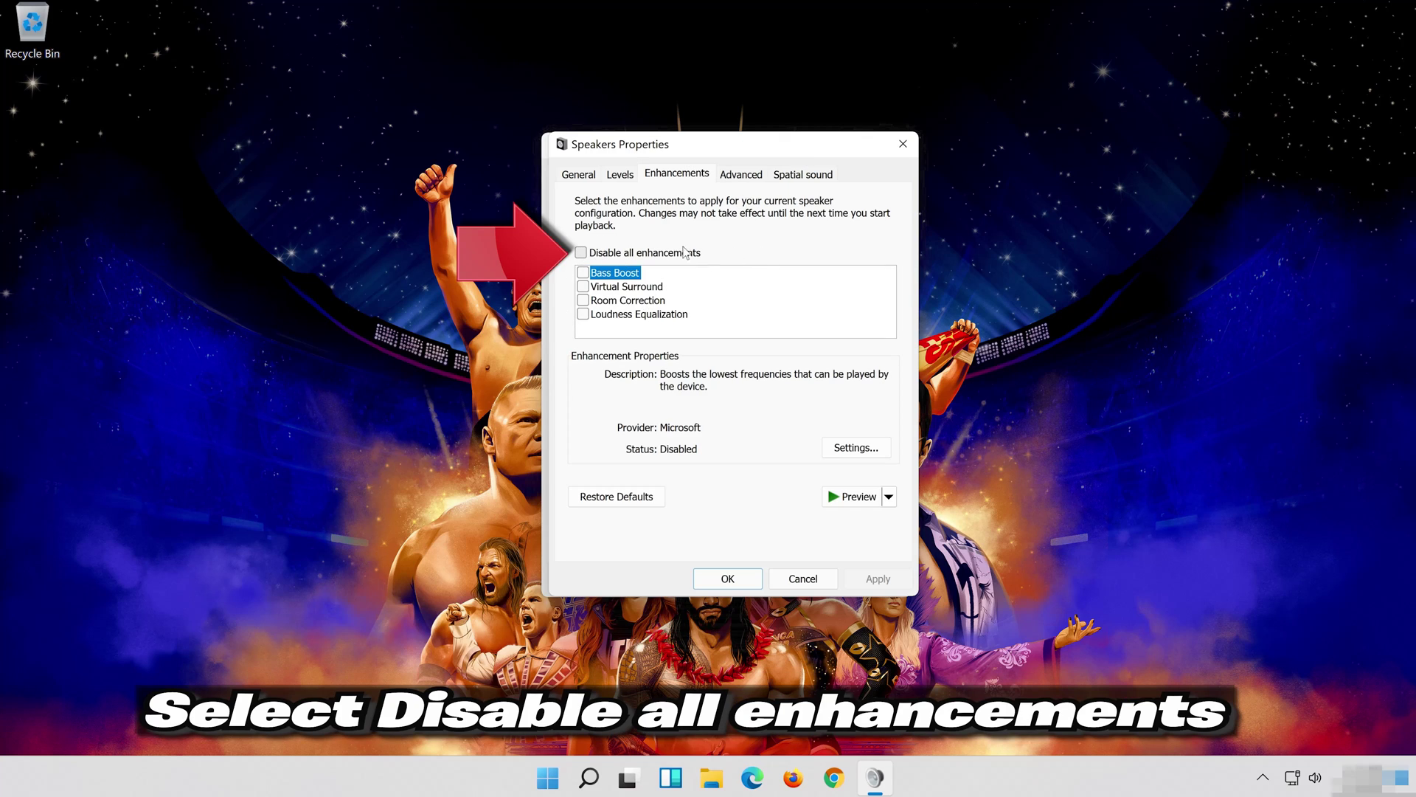
pyautogui.click(582, 252)
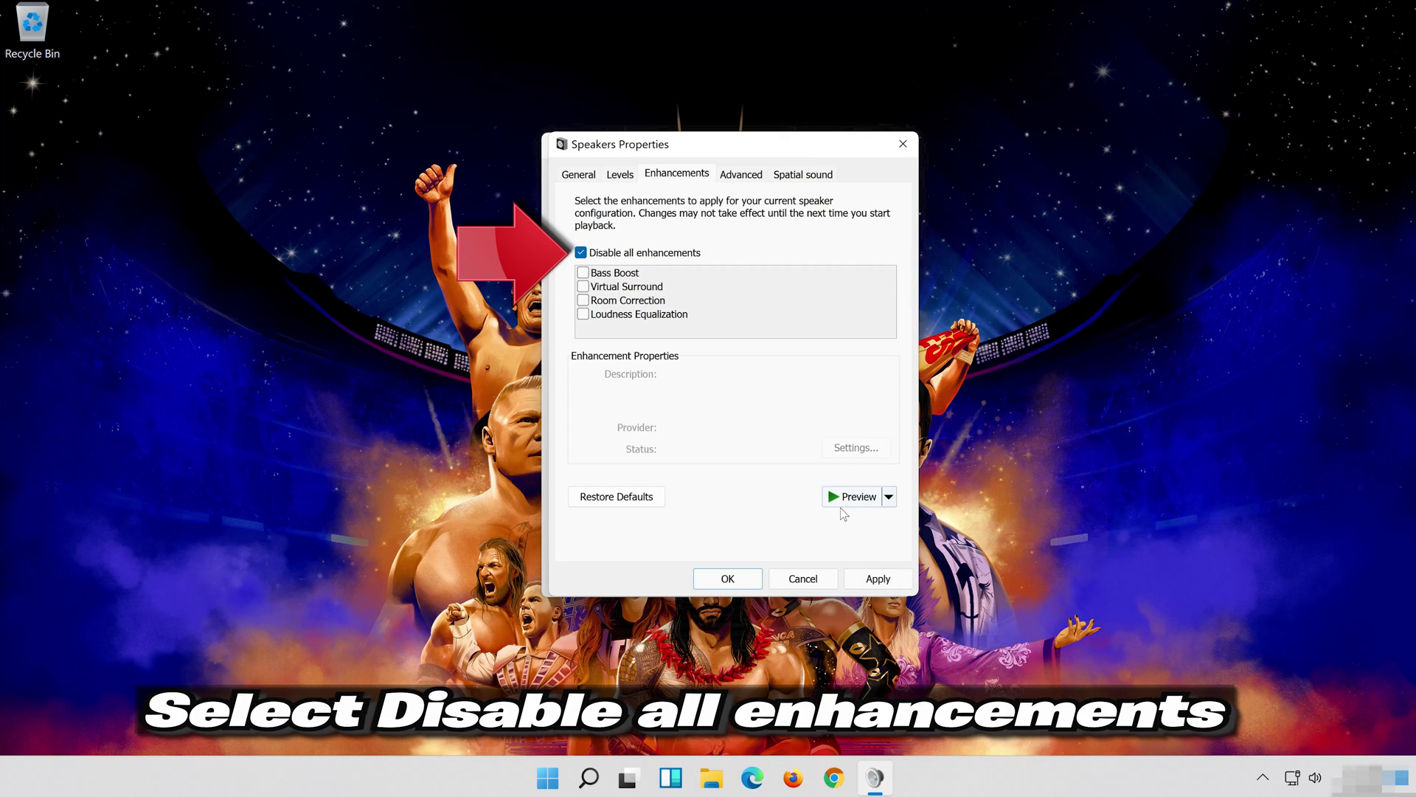
pyautogui.click(896, 579)
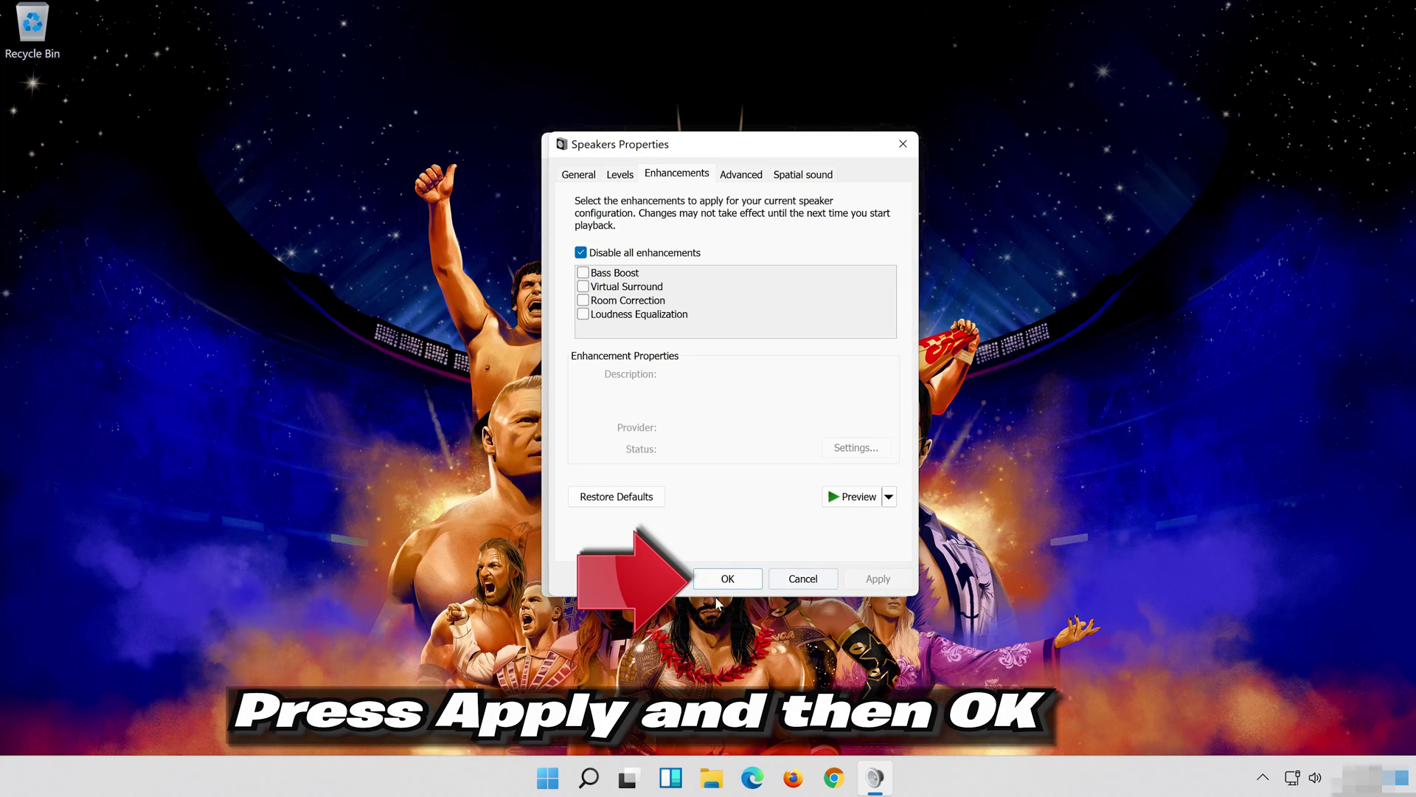
pyautogui.click(759, 576)
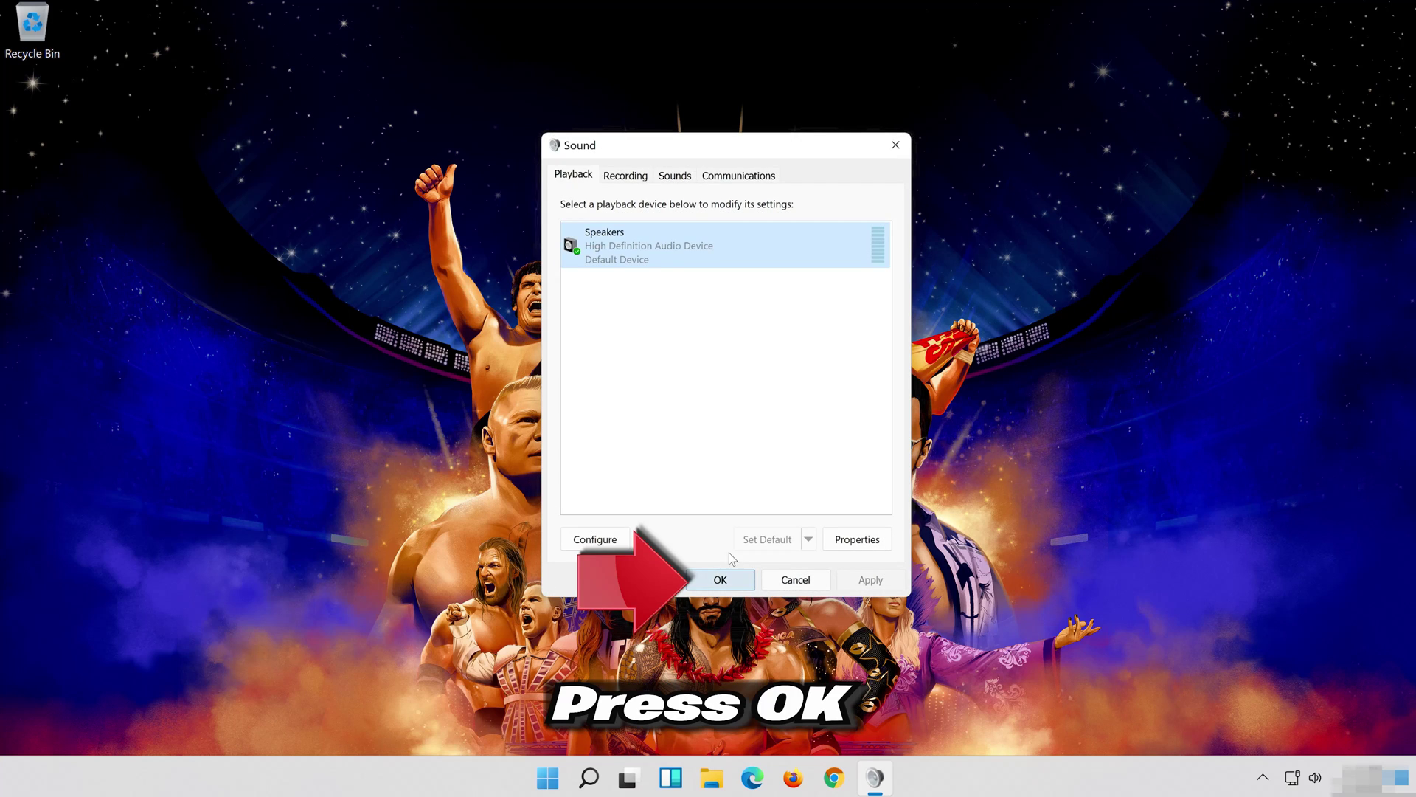
pyautogui.click(720, 580)
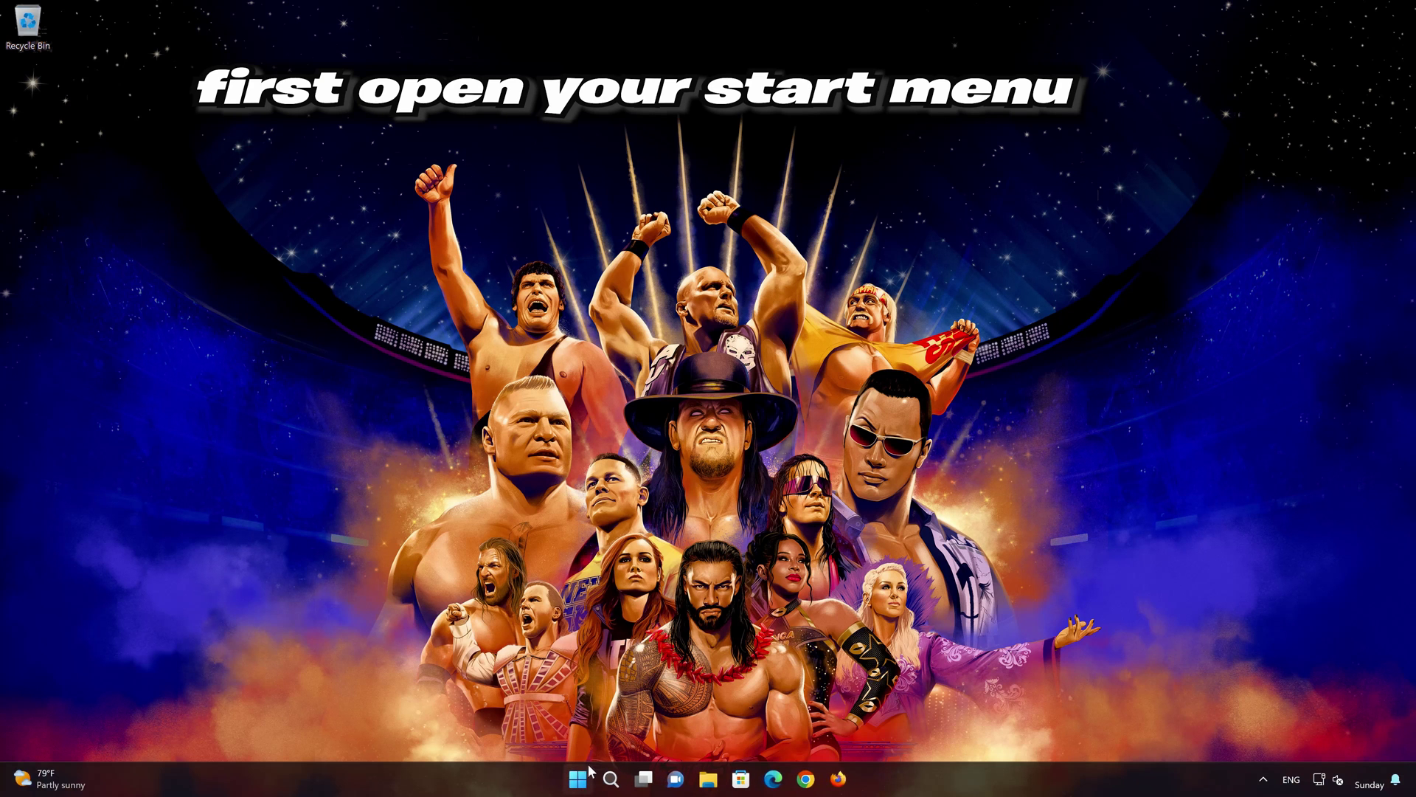
# - Open Windows Settings and go to the list of other troubleshooters in the System troubleshooting settings
pyautogui.click(578, 778)
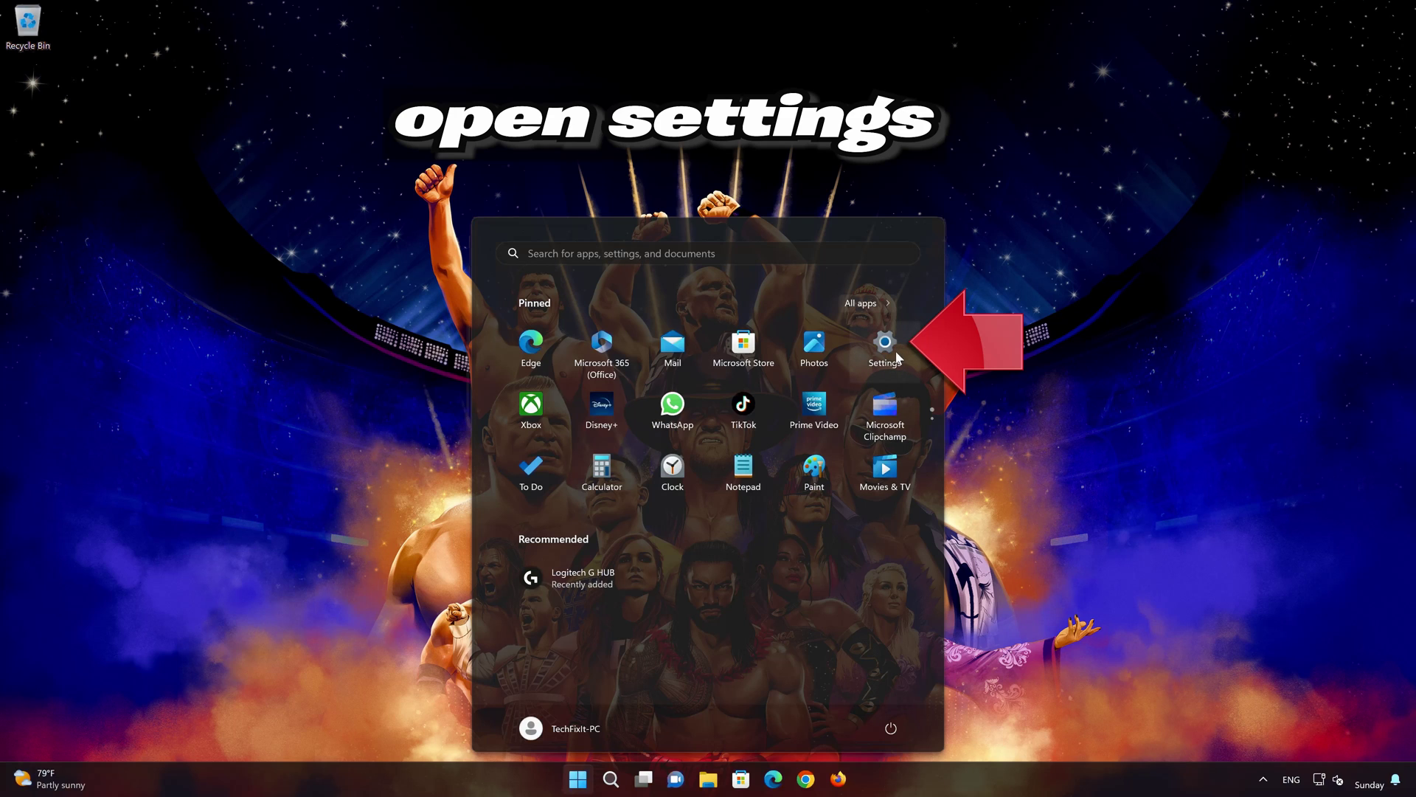
pyautogui.click(897, 357)
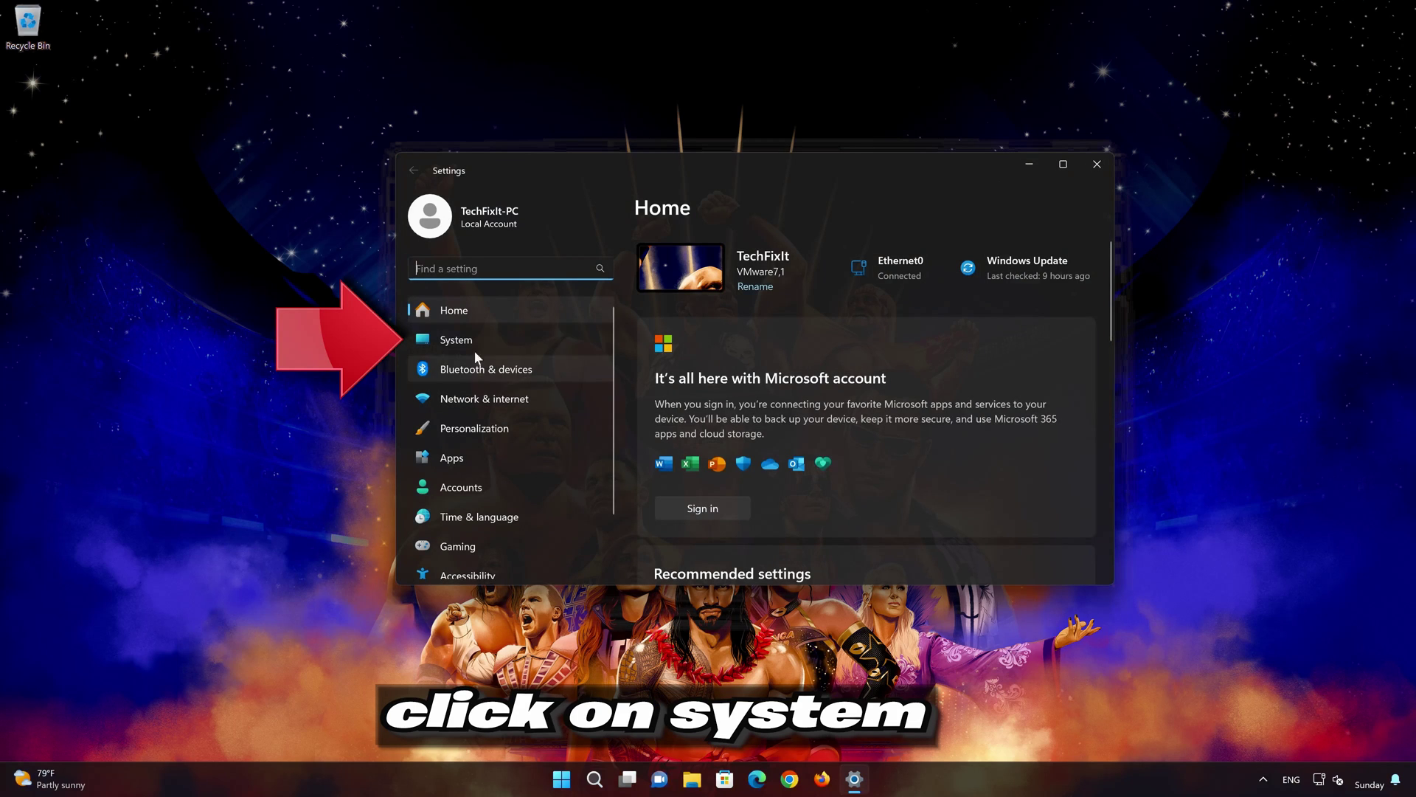
pyautogui.click(502, 338)
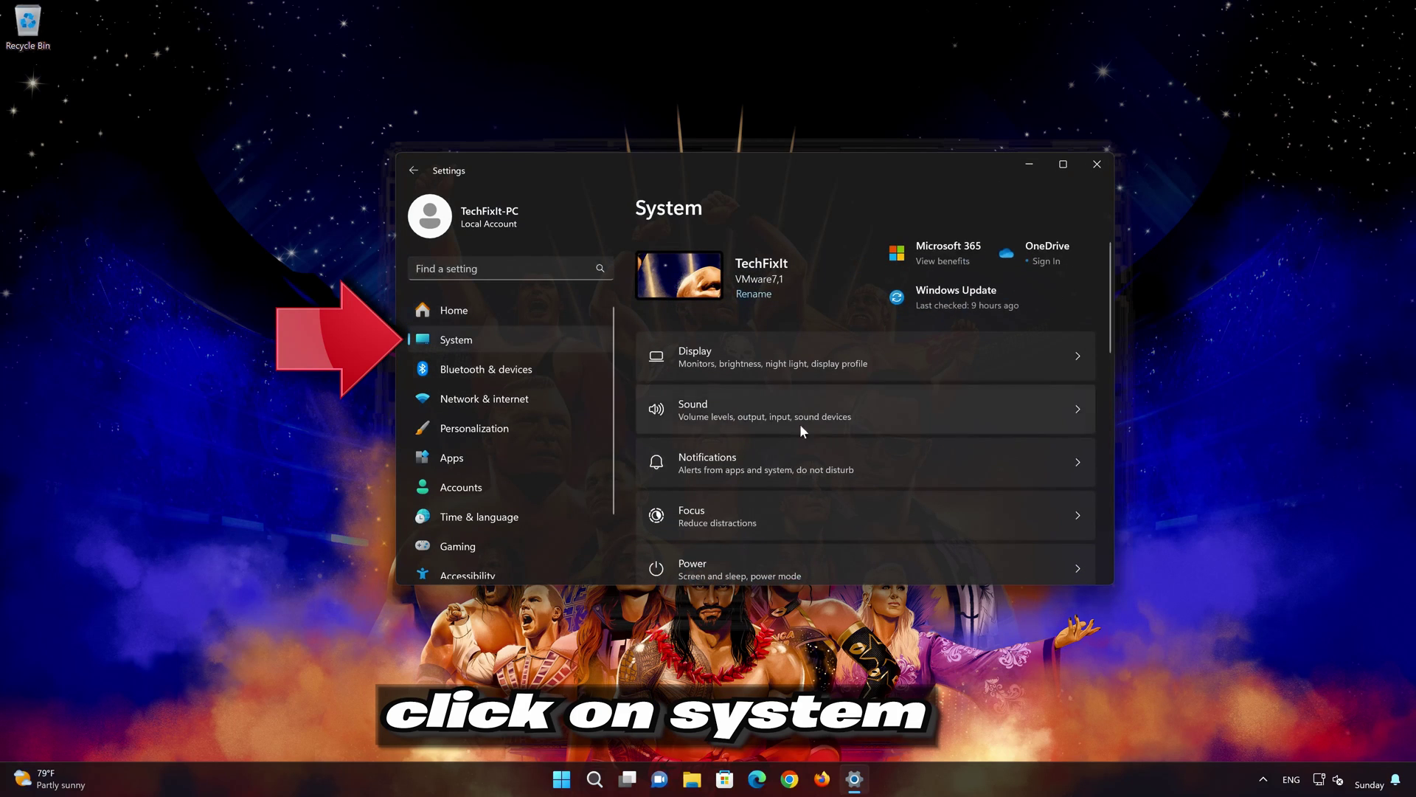
pyautogui.scroll(-6, 840, 435)
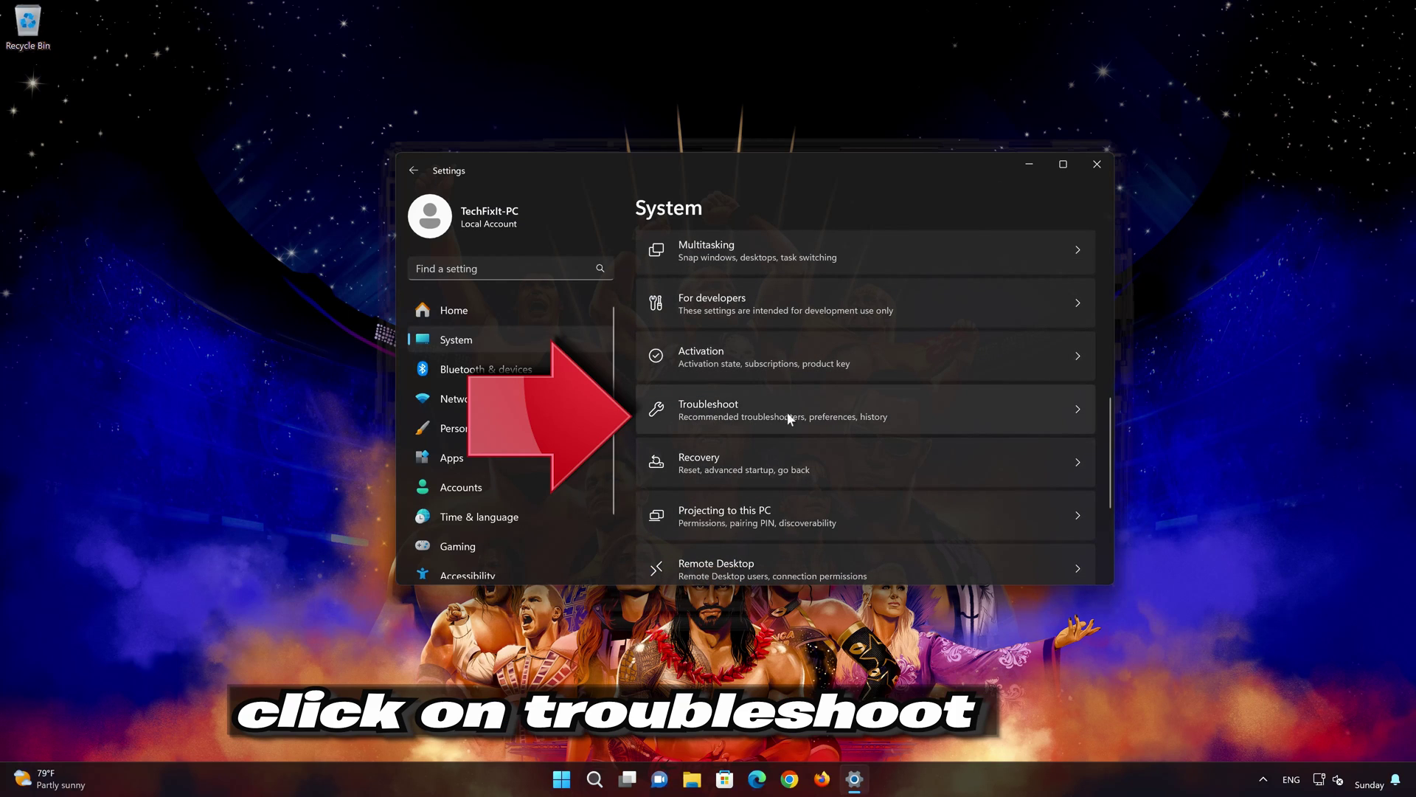
pyautogui.scroll(-1, 795, 409)
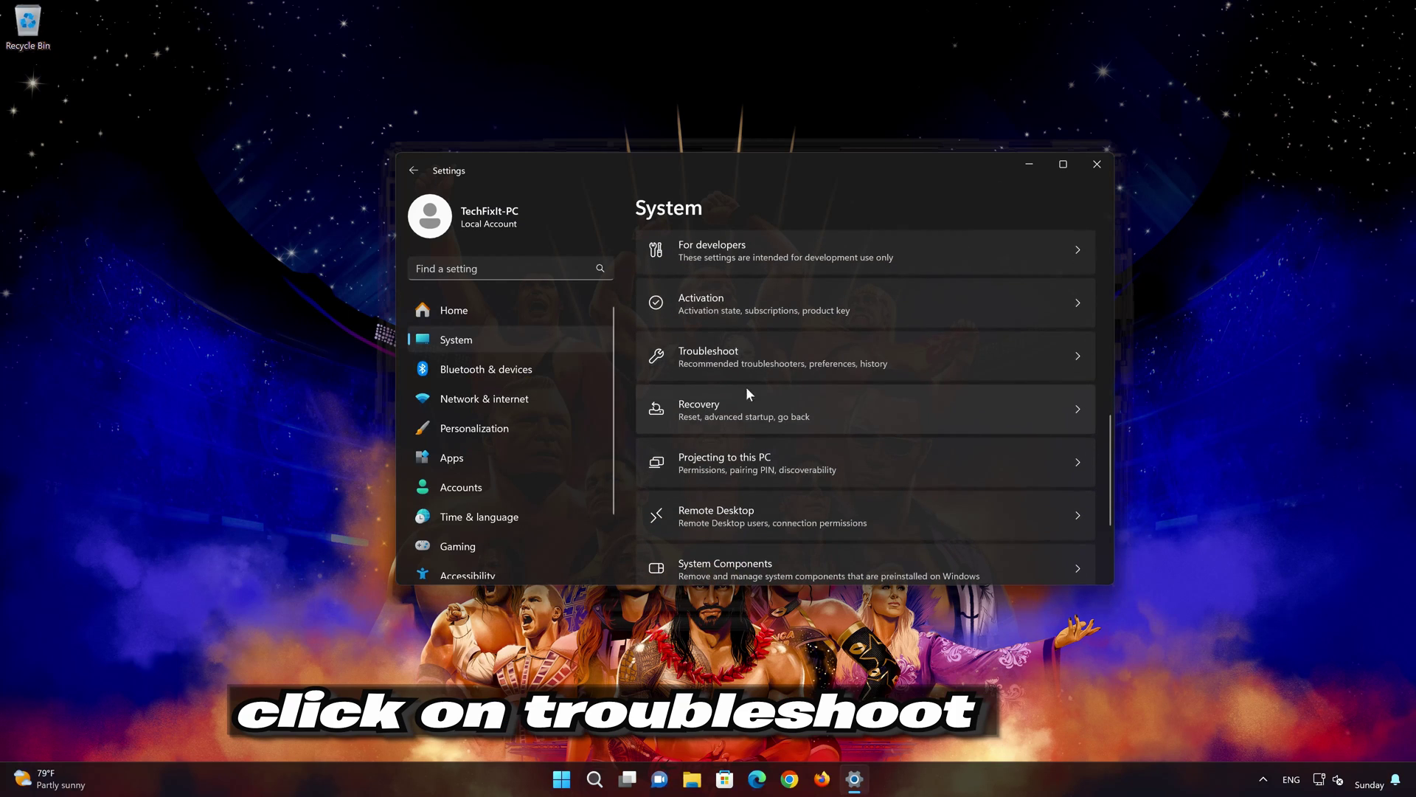
pyautogui.click(777, 366)
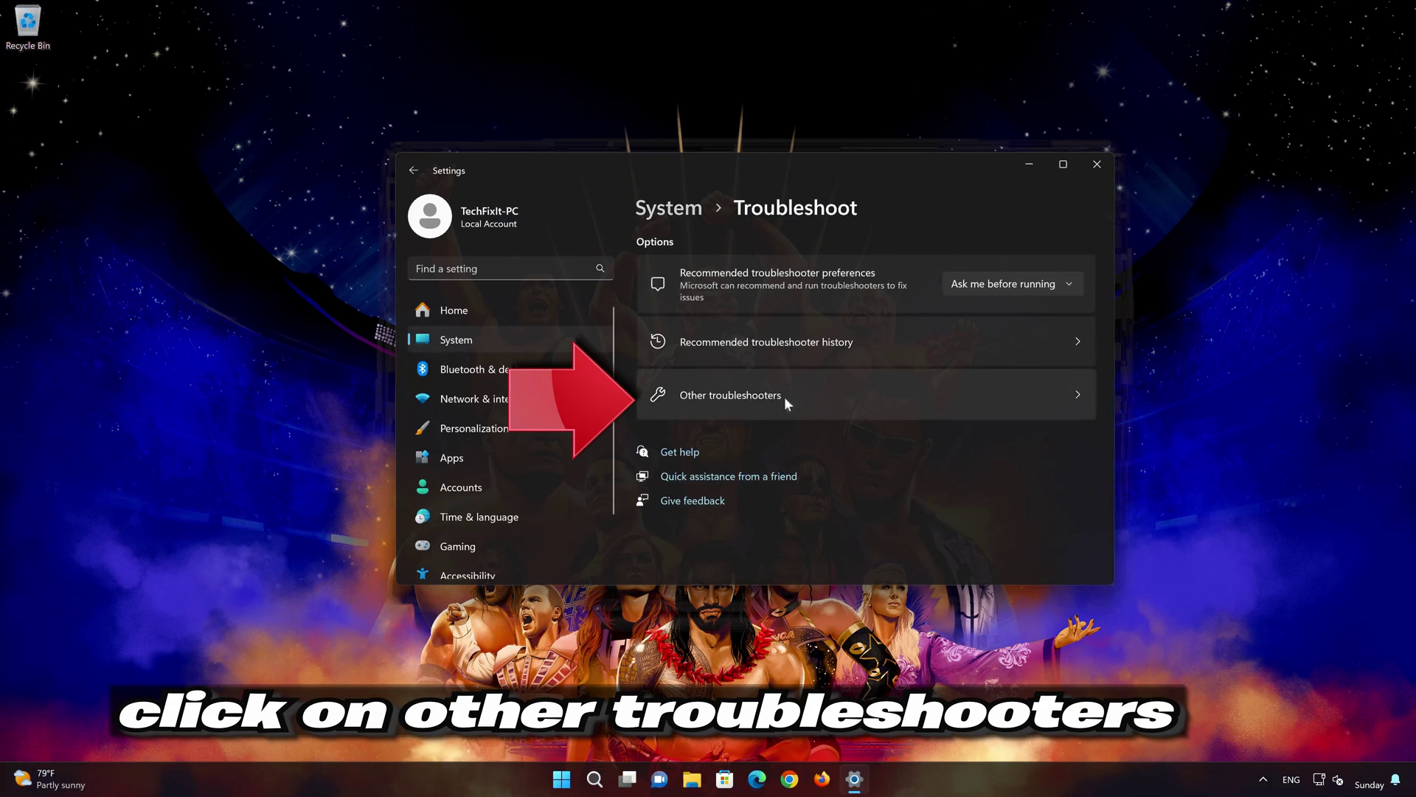
pyautogui.click(760, 401)
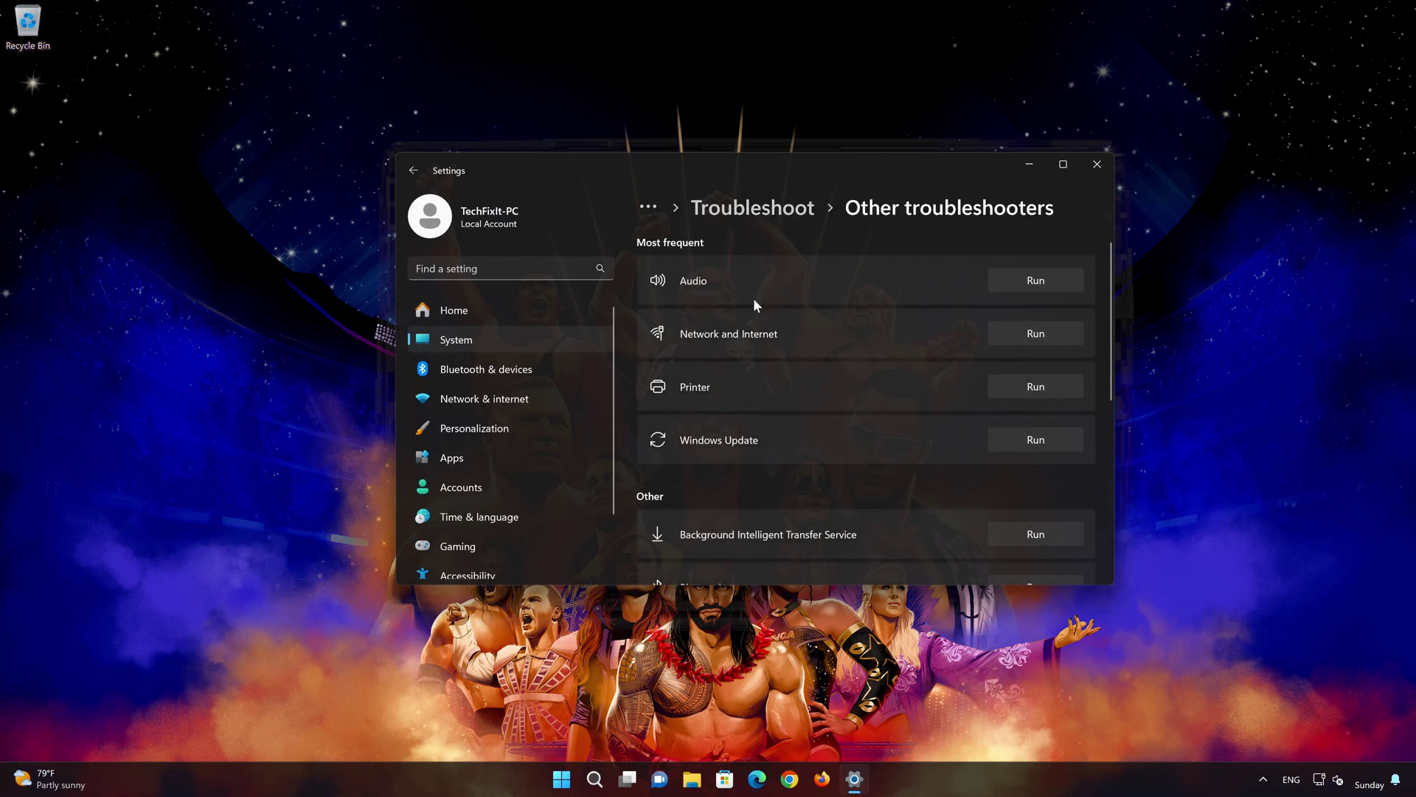
# - Run the Audio troubleshooter, move its Get Help window to the middle of the desktop and consent to automated diagnostics
pyautogui.click(1035, 281)
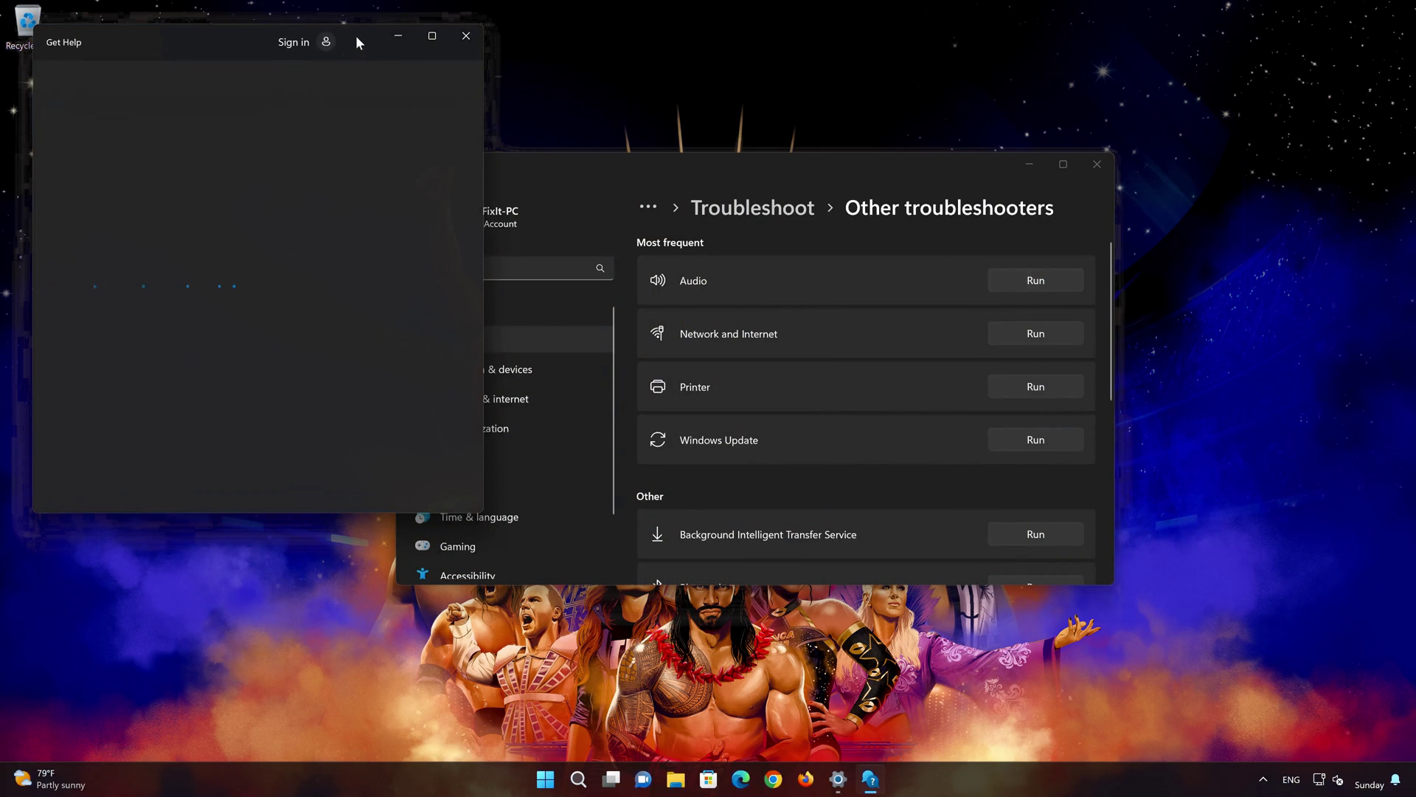
pyautogui.moveTo(360, 37); pyautogui.dragTo(782, 133)
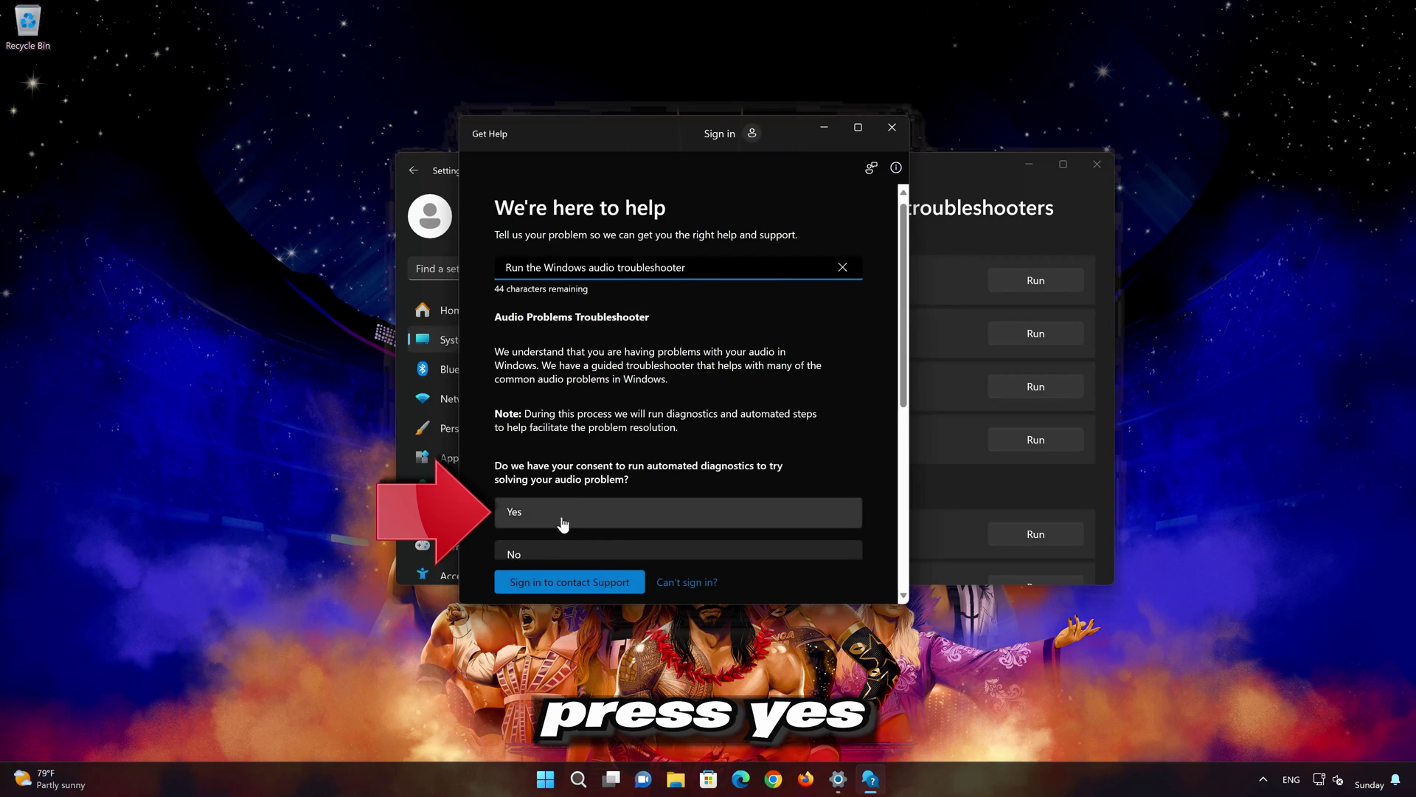
pyautogui.click(590, 522)
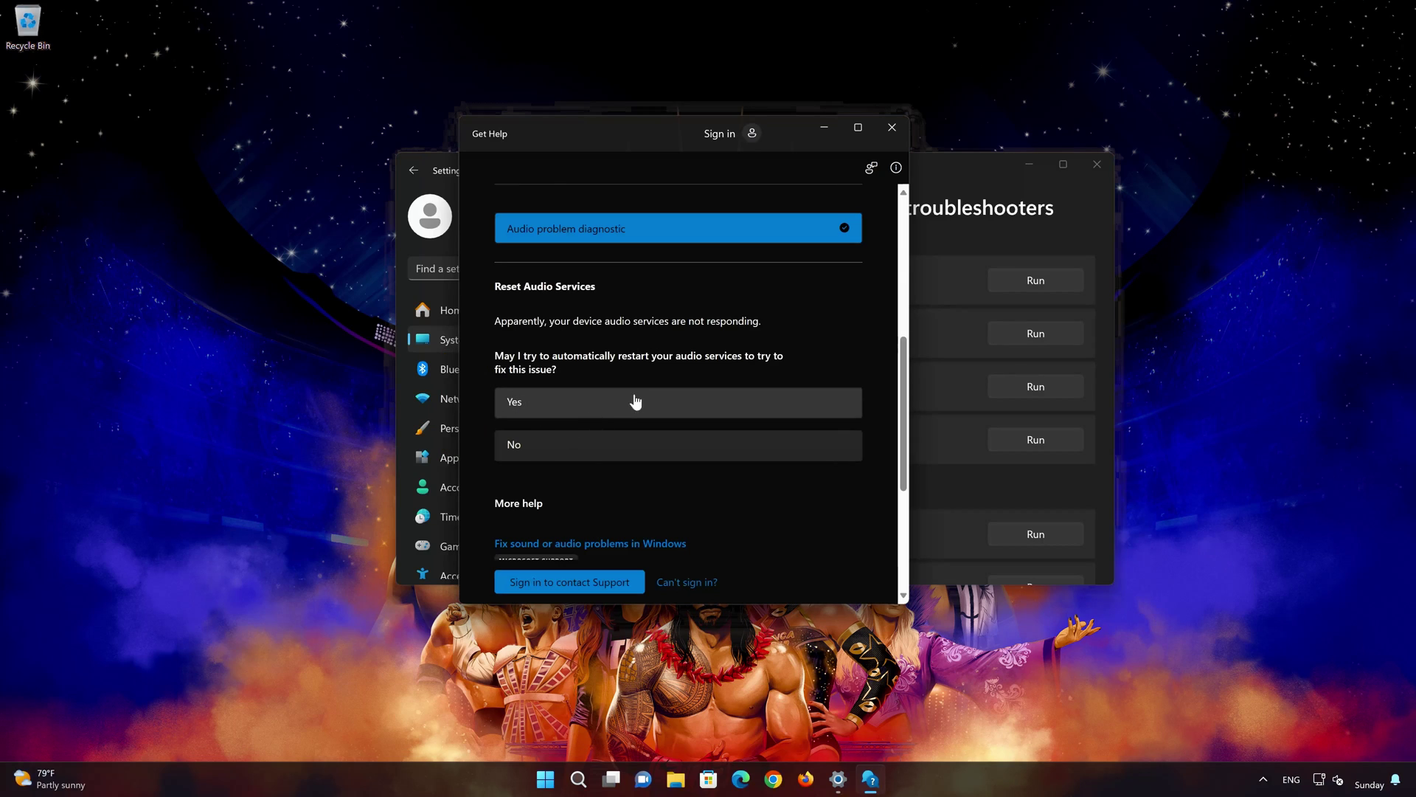
# - Allow the automatic restart of audio services, answer that the problem is solved, and close Get Help and Settings
pyautogui.click(610, 409)
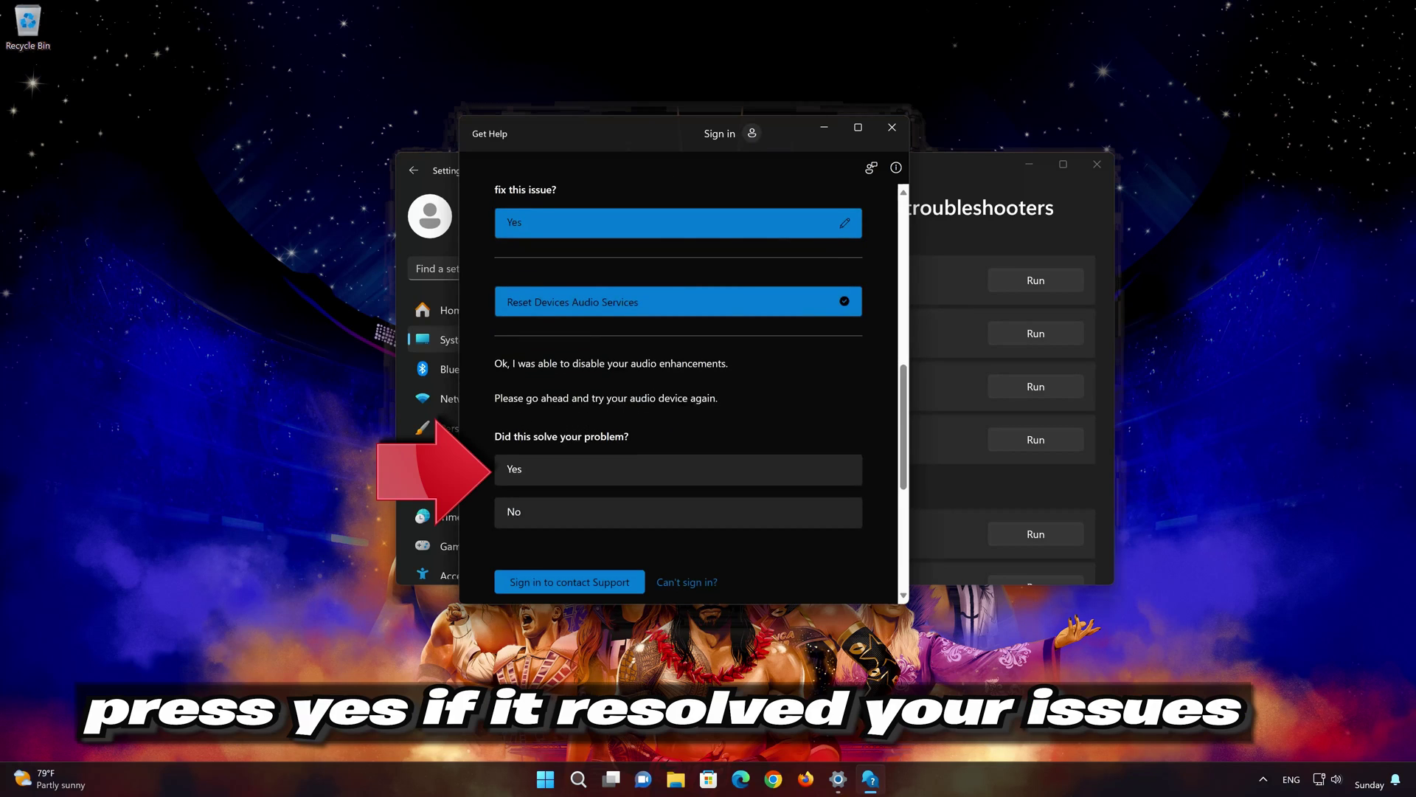
pyautogui.click(610, 467)
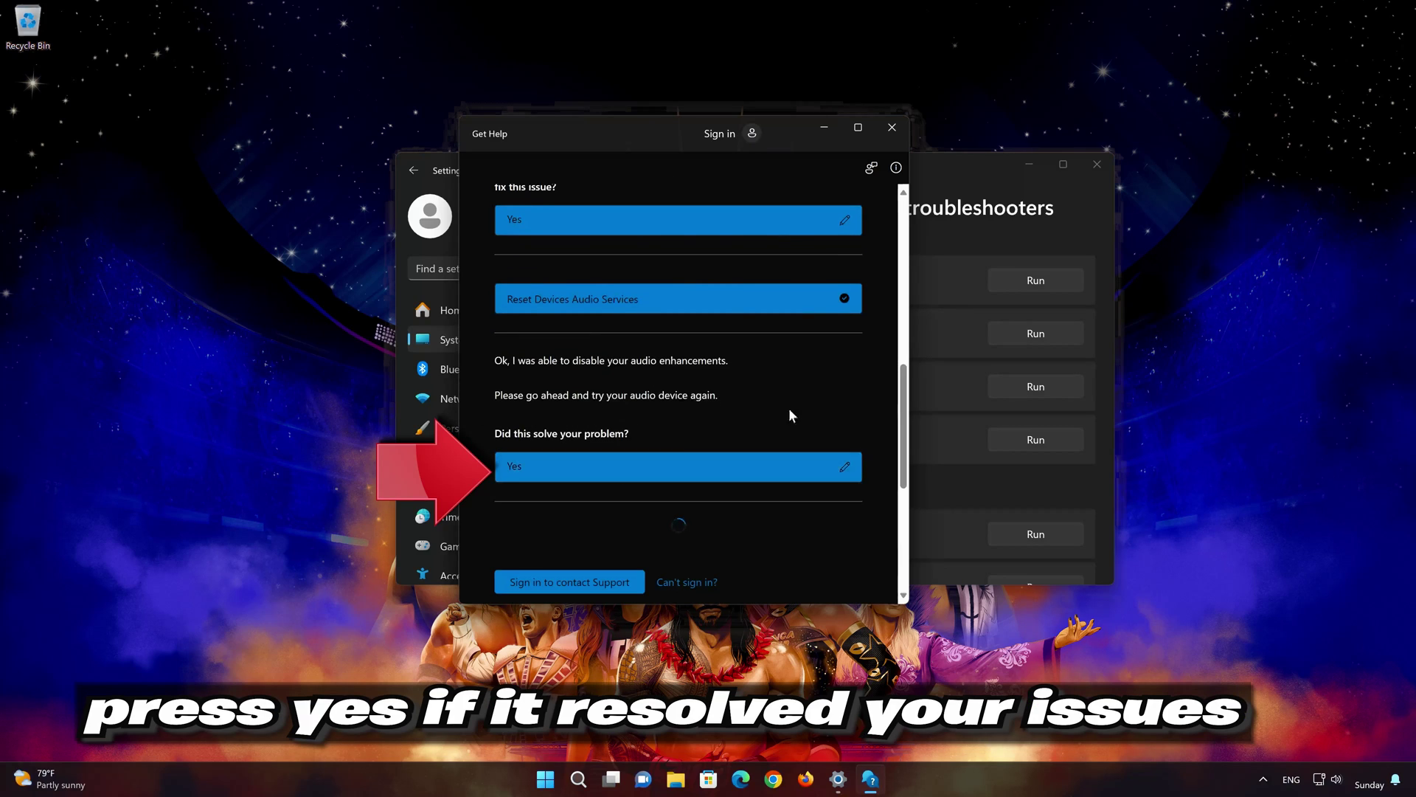
pyautogui.click(893, 131)
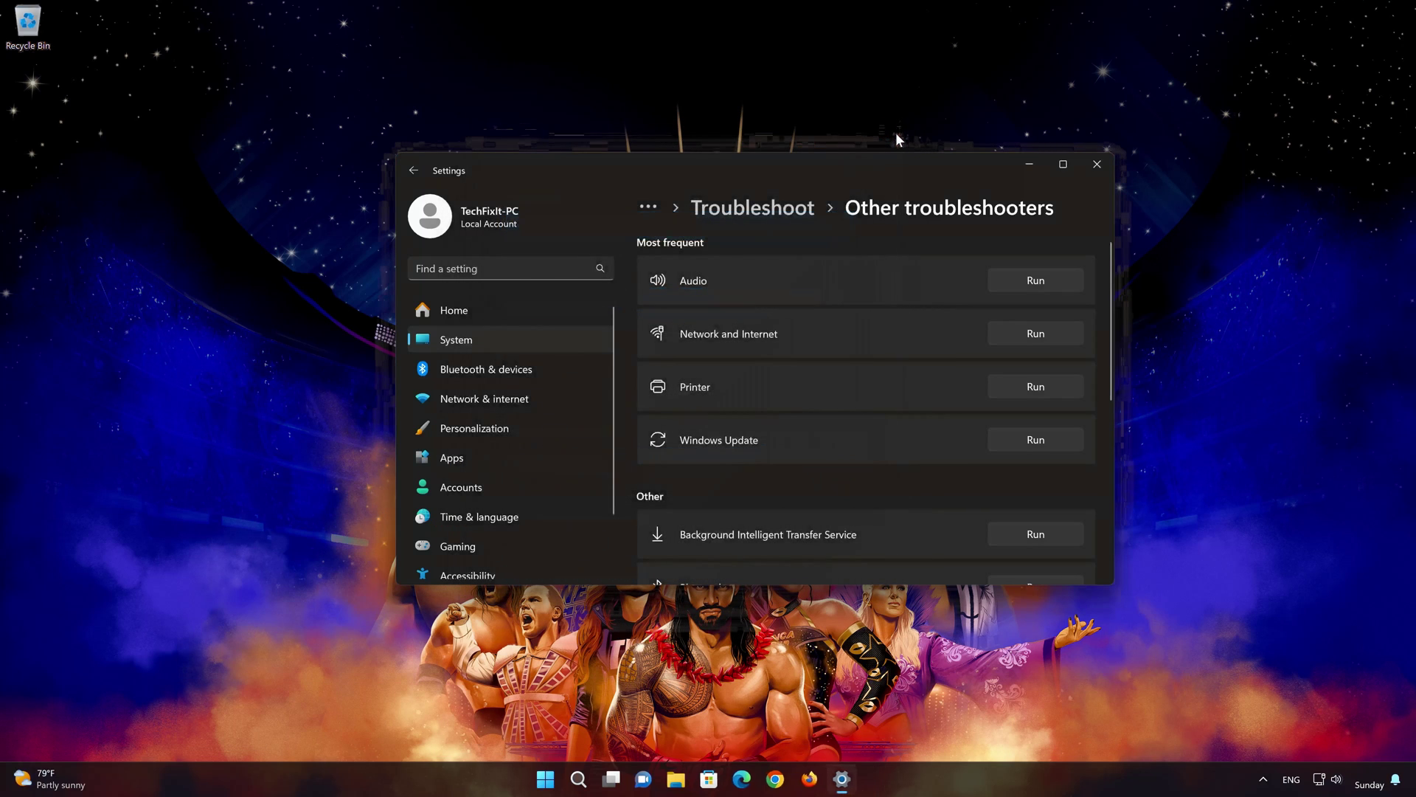
pyautogui.click(1086, 169)
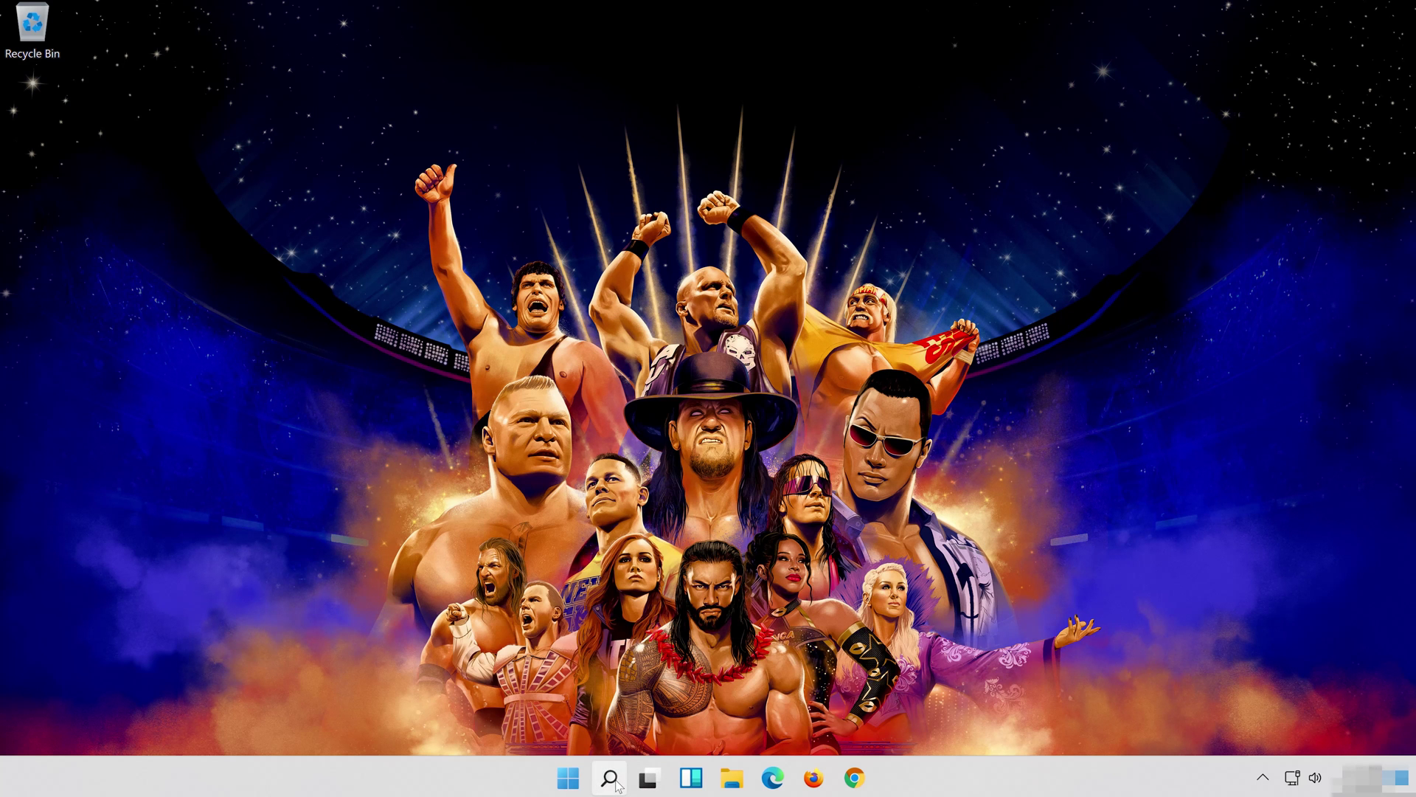
# - Search Windows for "control panel", open Control Panel and open the Sound settings under Hardware and Sound
pyautogui.click(617, 784)
pyautogui.write('co')
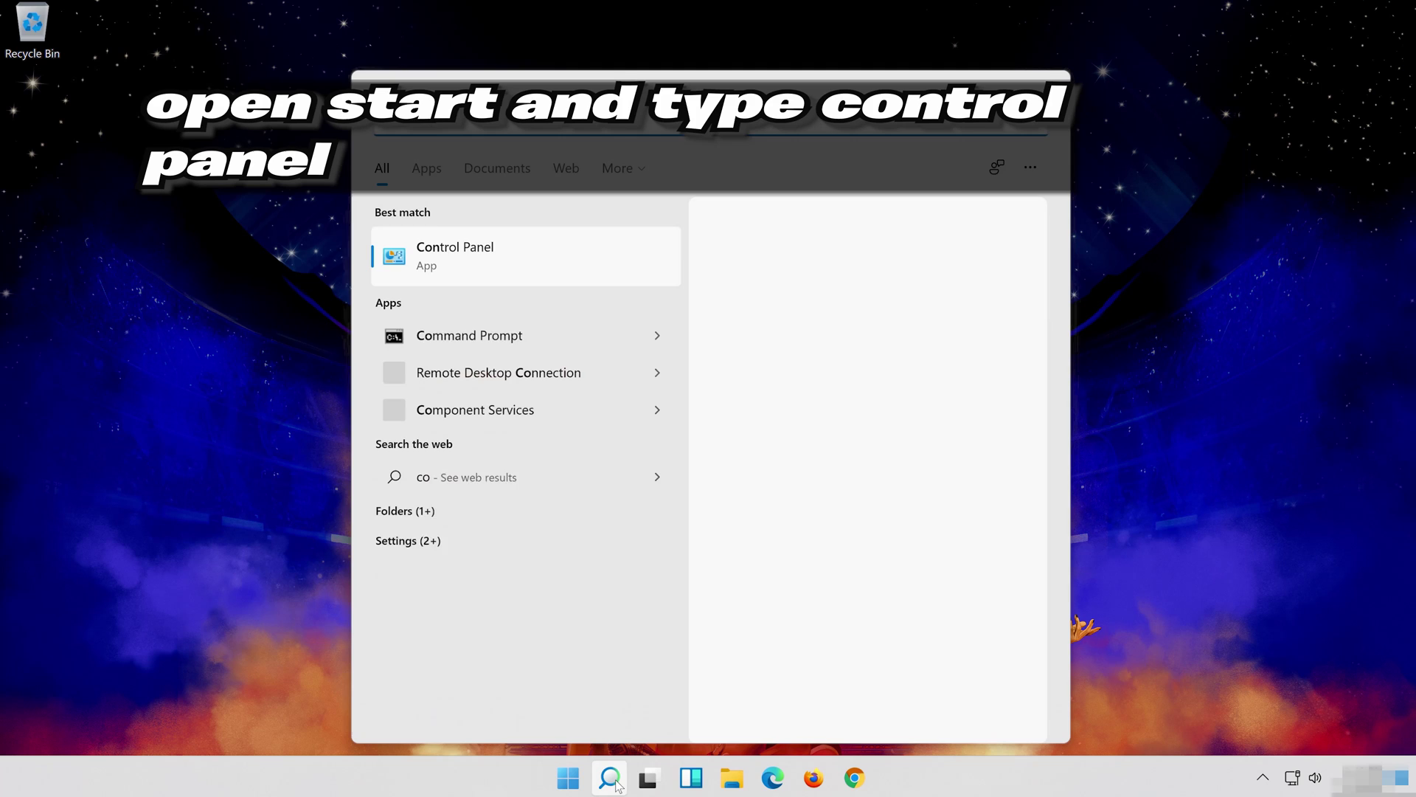
pyautogui.write('ntrol pa')
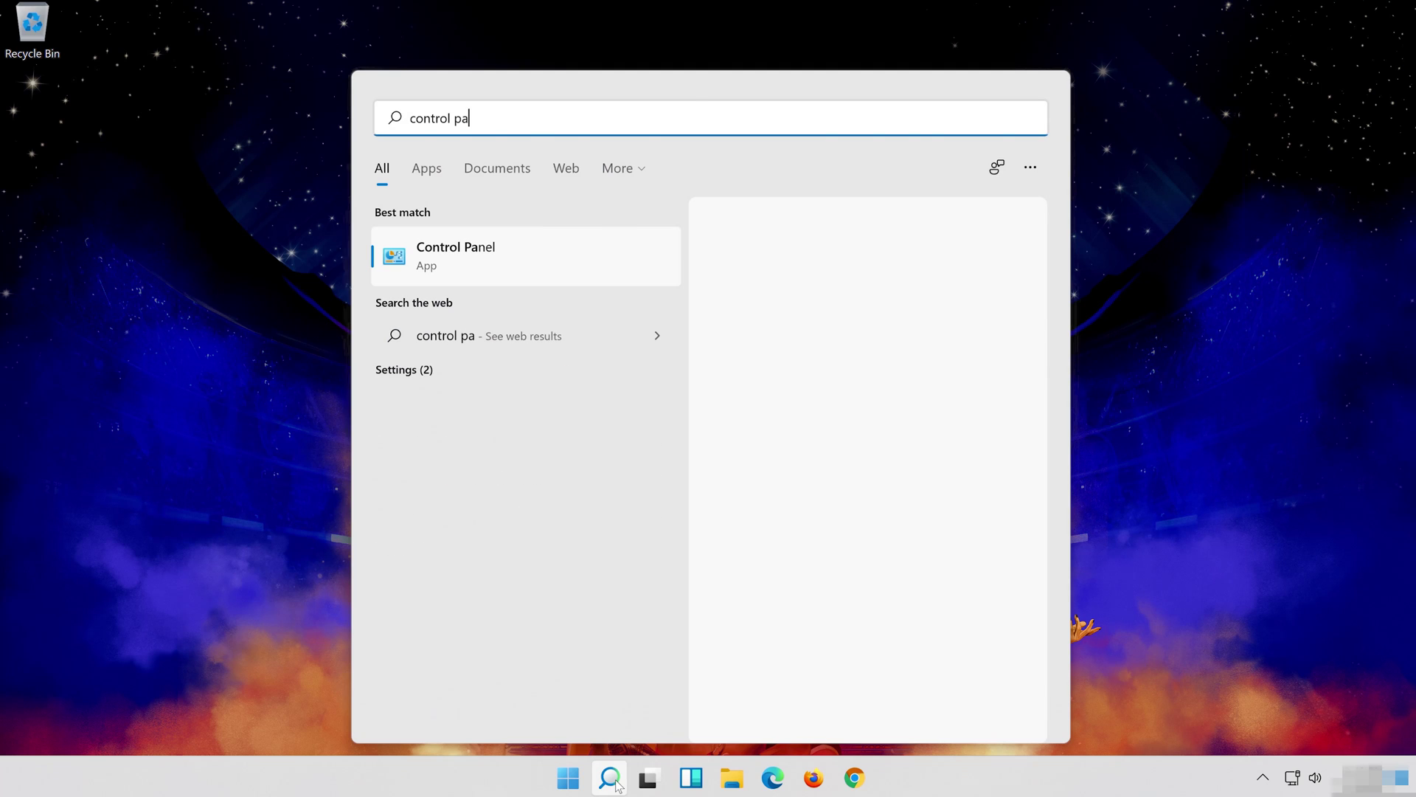
pyautogui.write('nel')
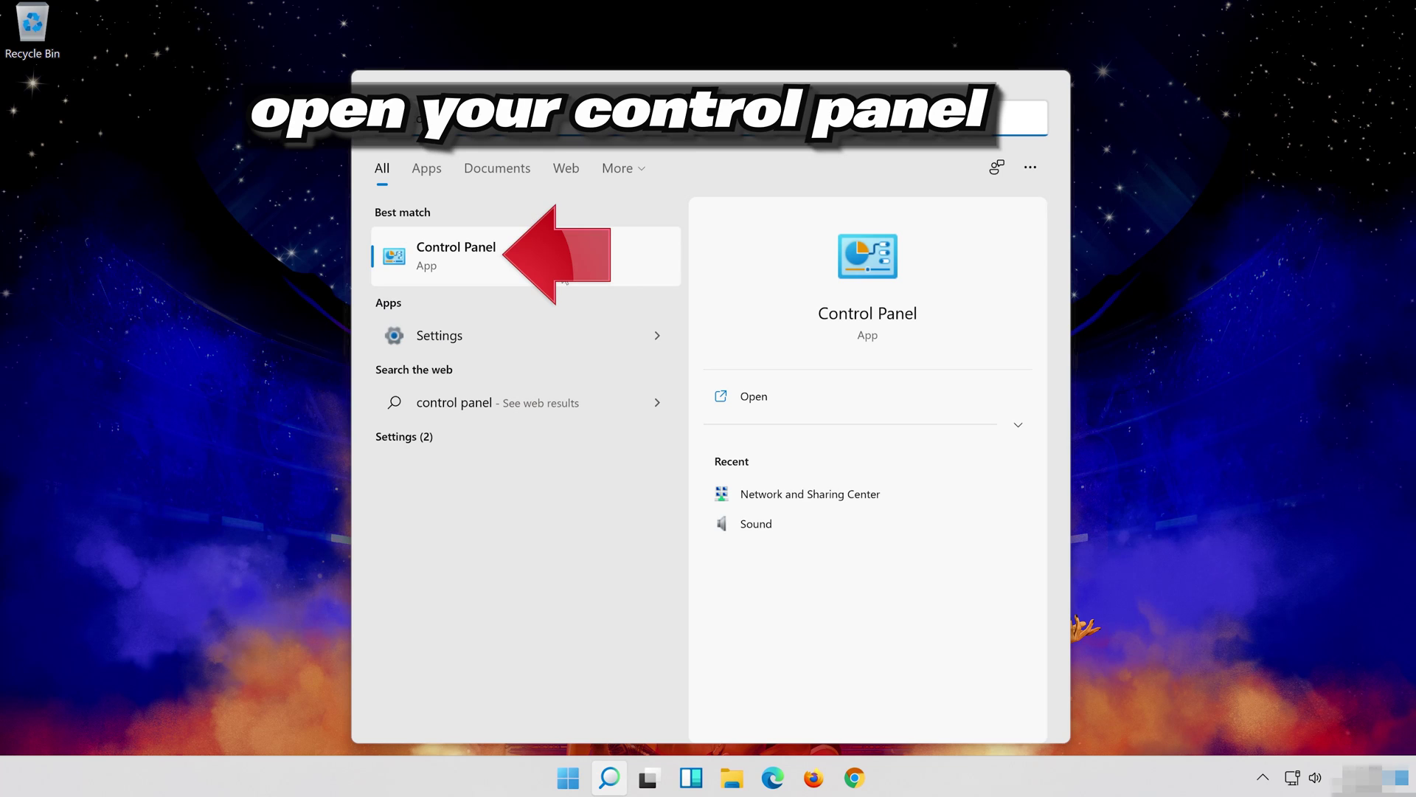
pyautogui.click(590, 255)
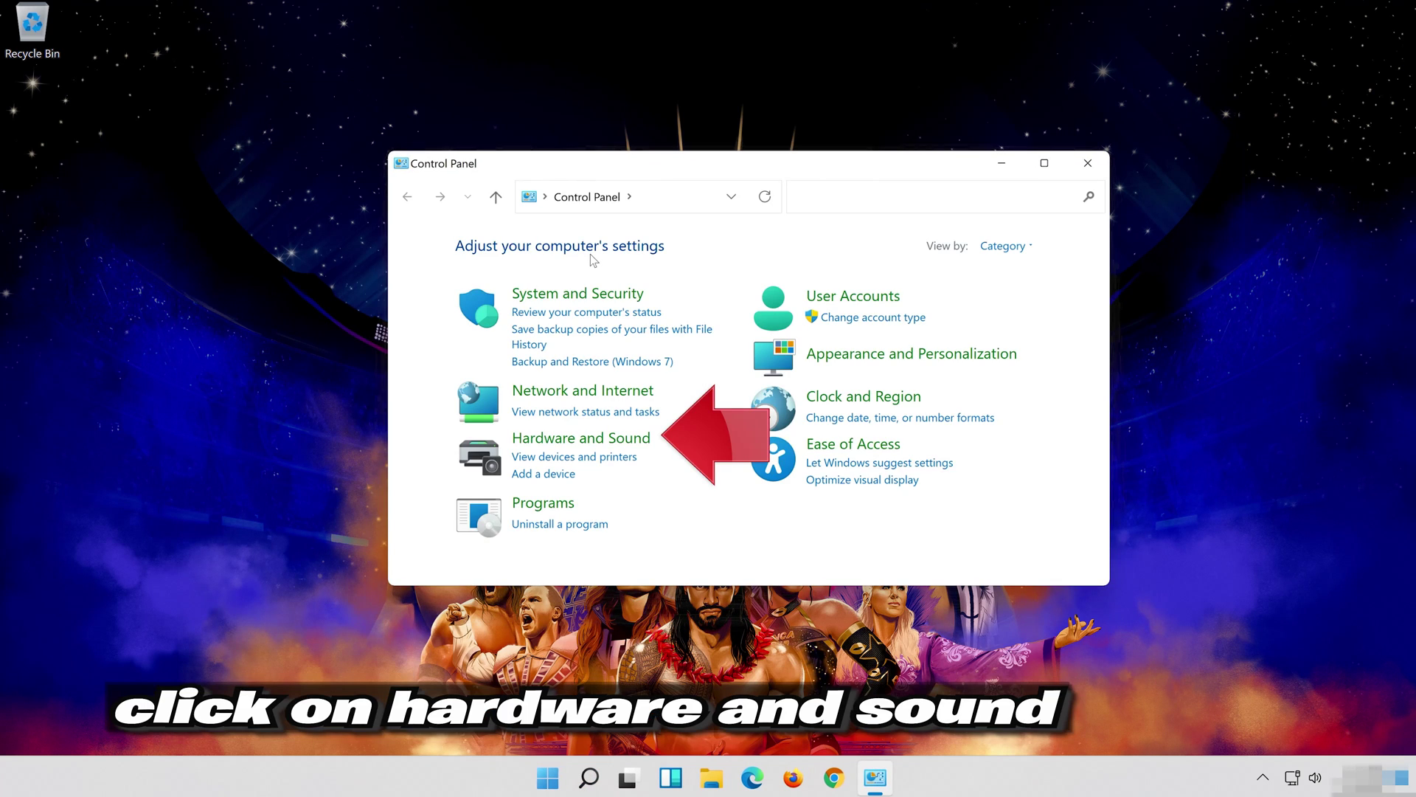
pyautogui.click(632, 443)
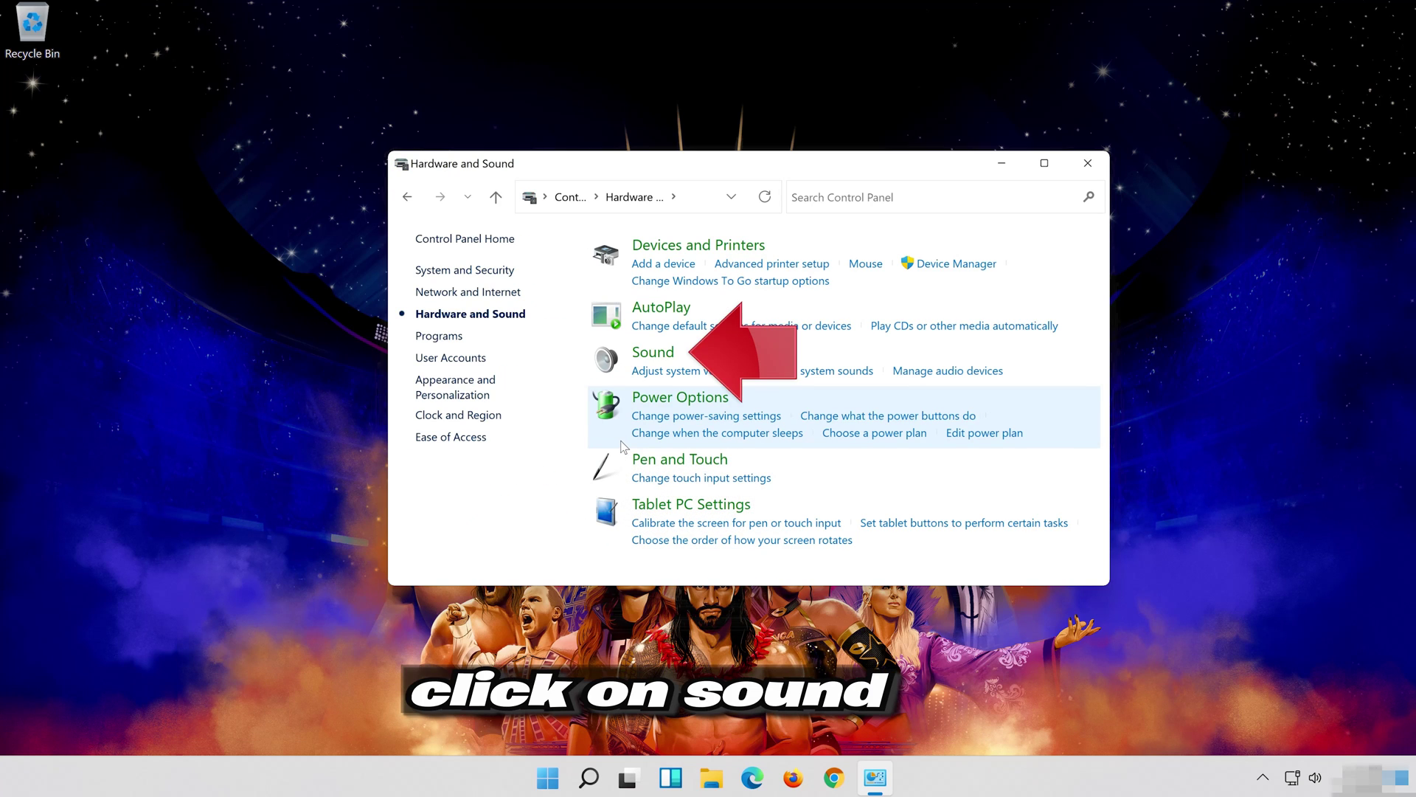
pyautogui.click(640, 361)
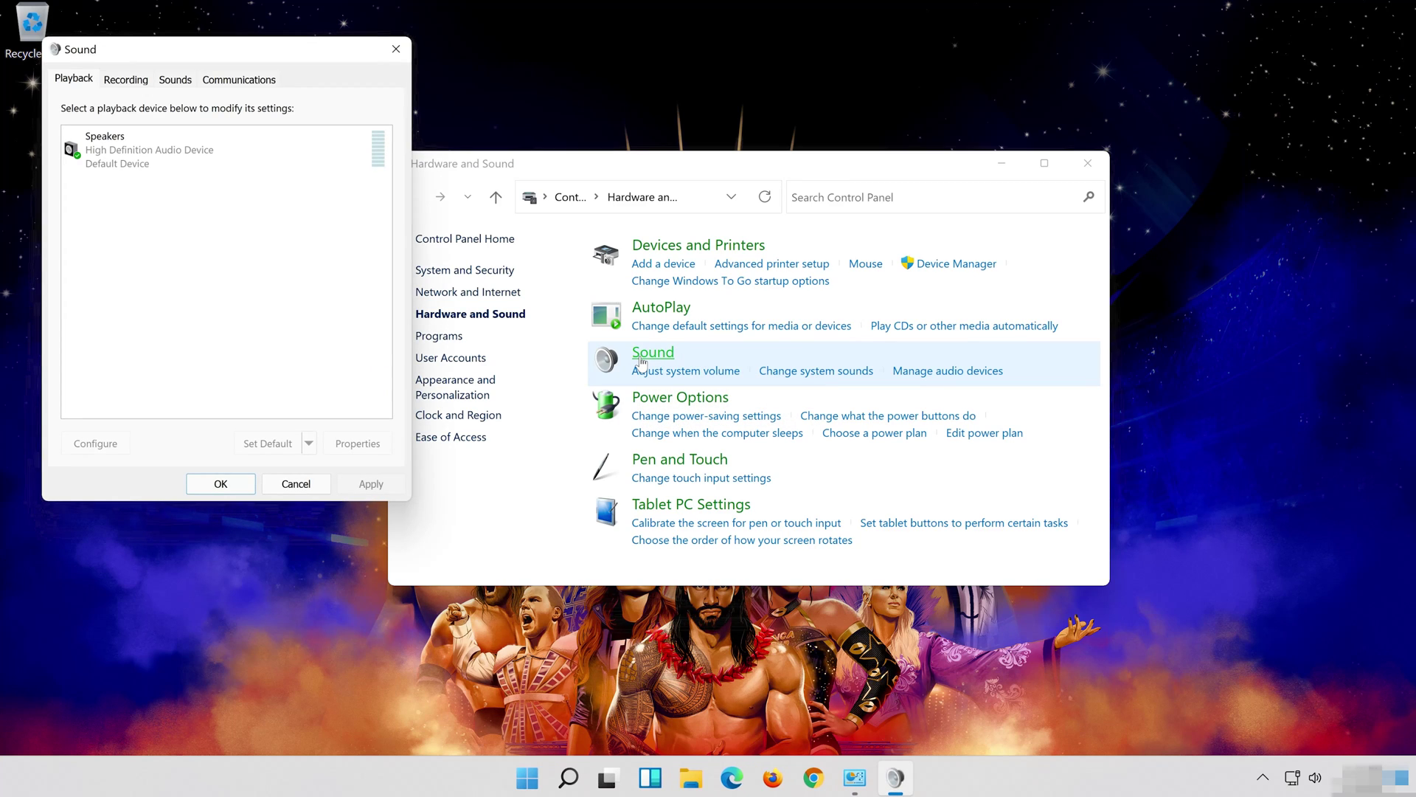
# - Move the Sound dialog to the middle of the desktop and open the properties of the Speakers playback device
pyautogui.moveTo(237, 54); pyautogui.dragTo(767, 134)
pyautogui.click(735, 229)
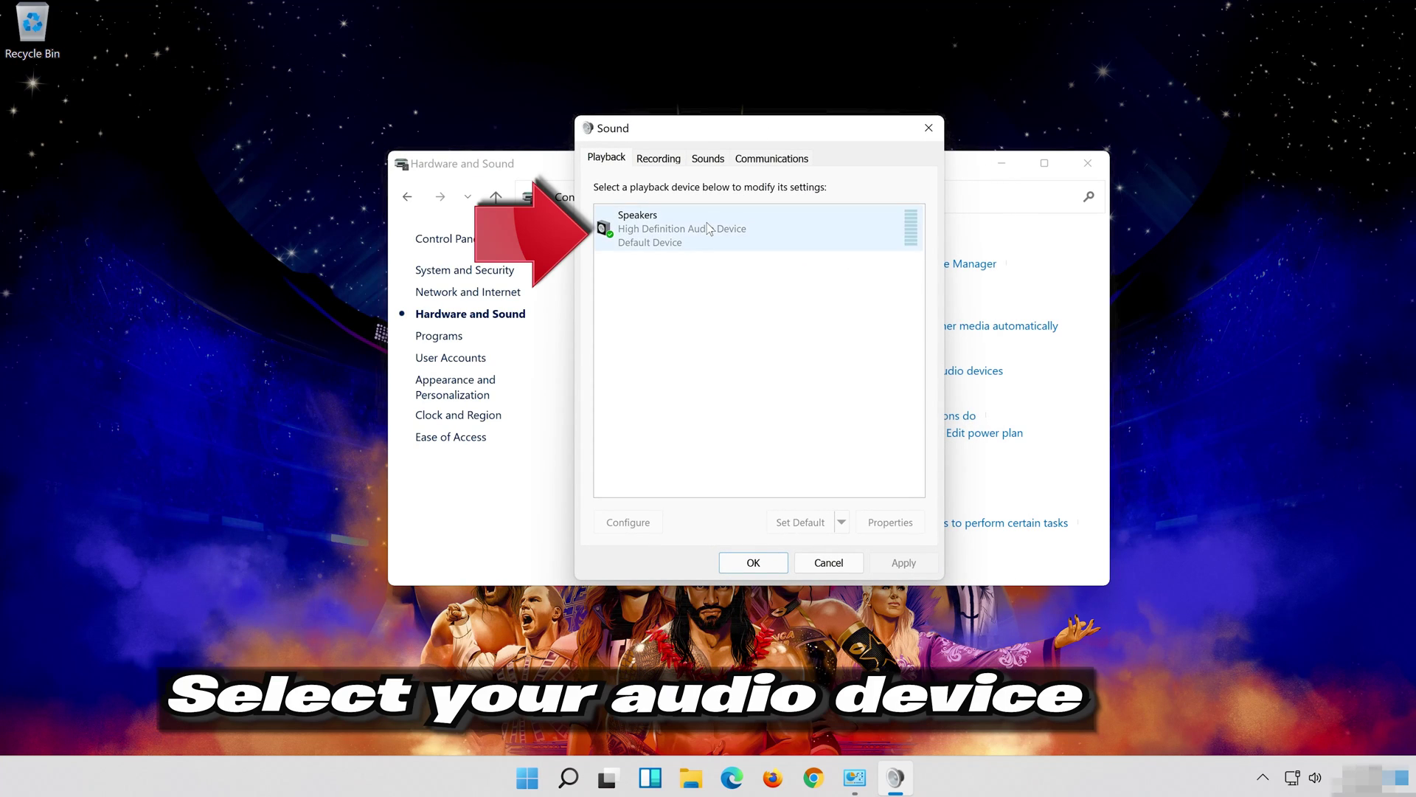
pyautogui.rightClick(752, 242)
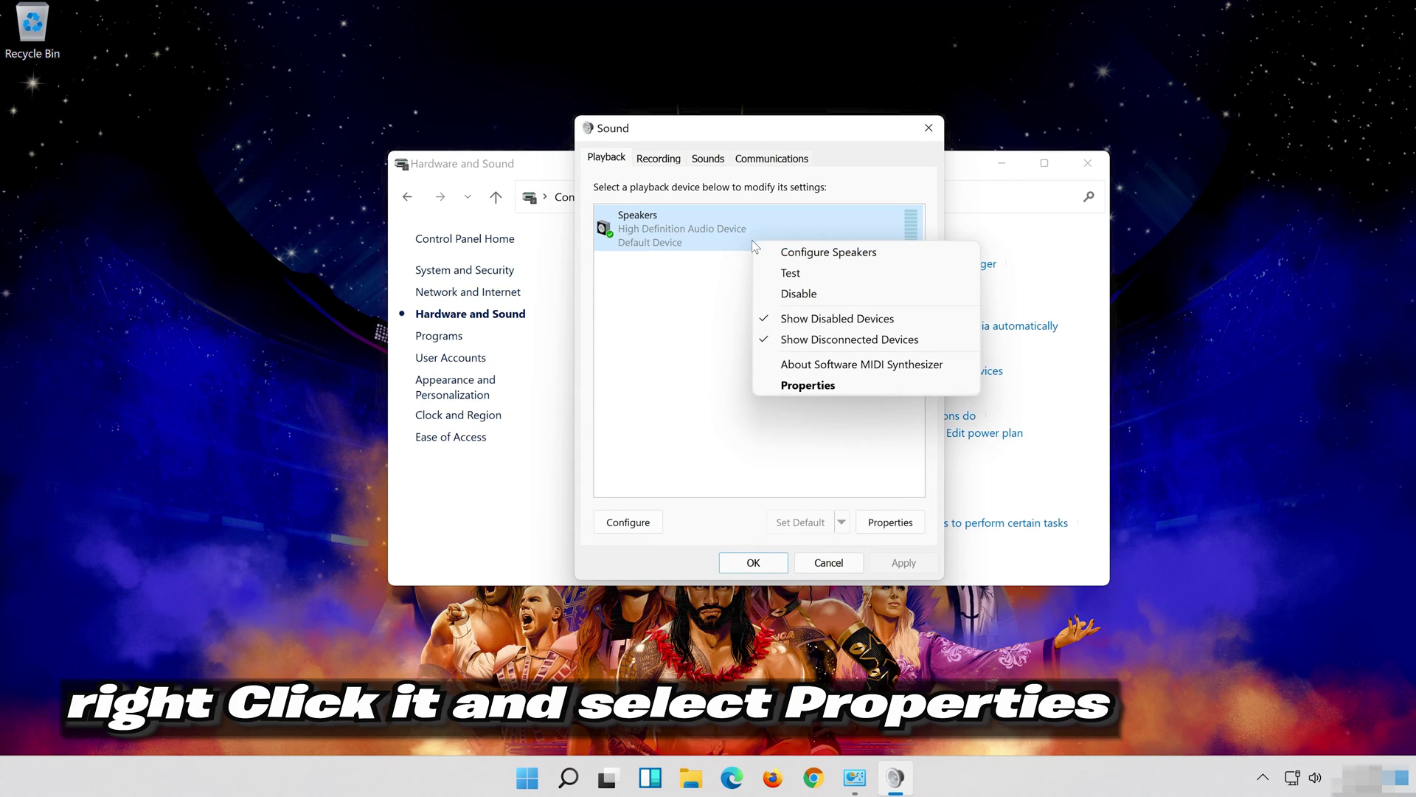
pyautogui.click(834, 390)
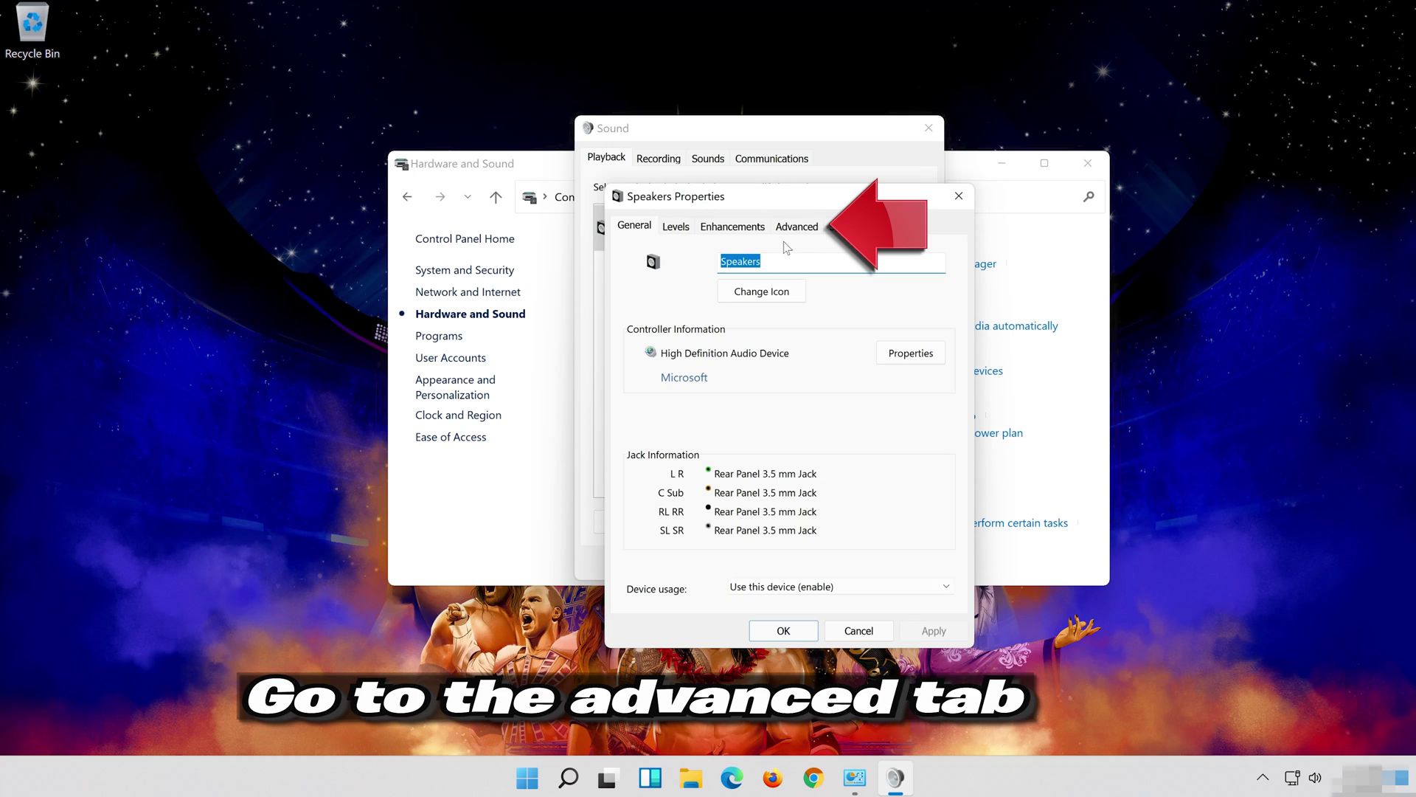
# - Set the speakers' default format to 16 bit, 48000 Hz (DVD Quality), apply it, and confirm the Speakers Properties and Sound dialogs
pyautogui.click(807, 226)
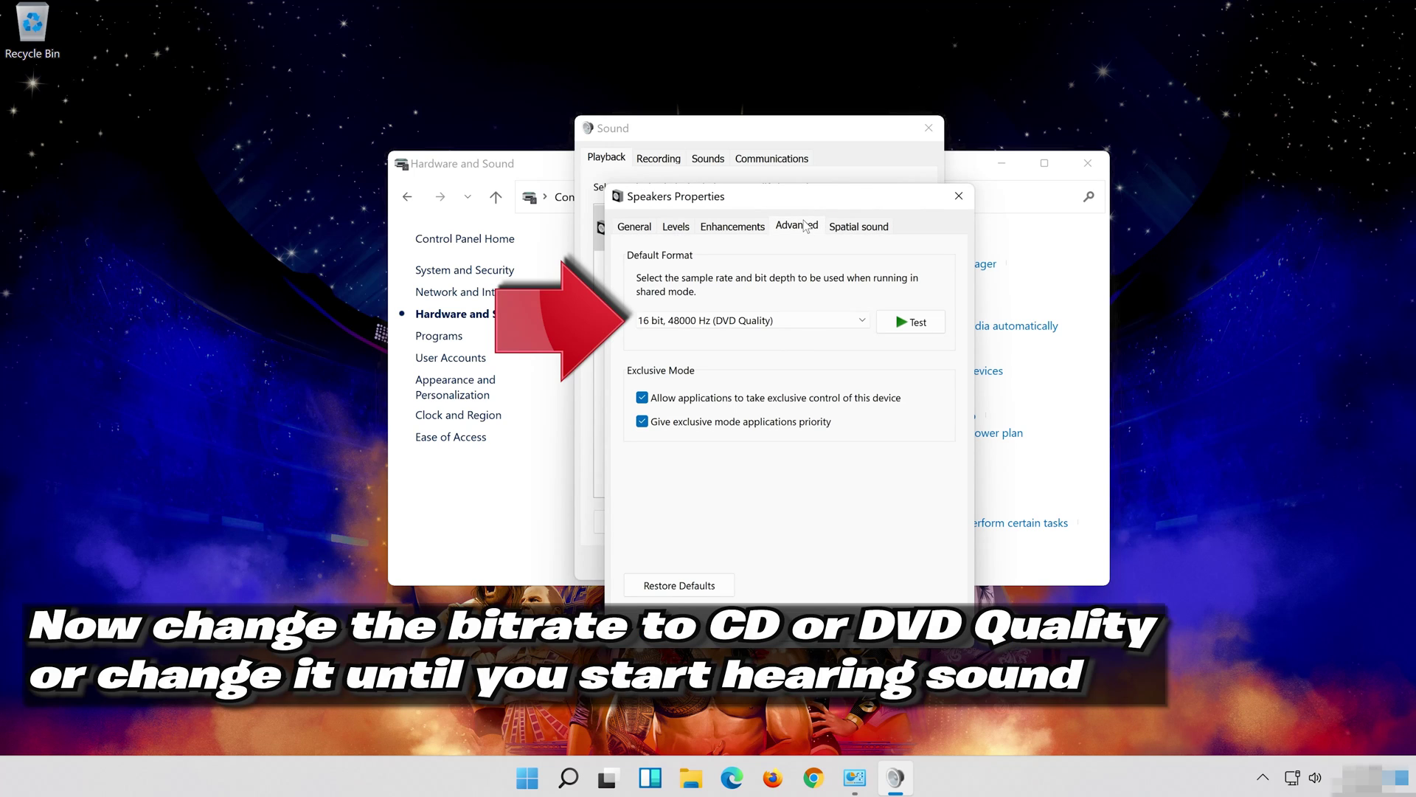
pyautogui.click(723, 322)
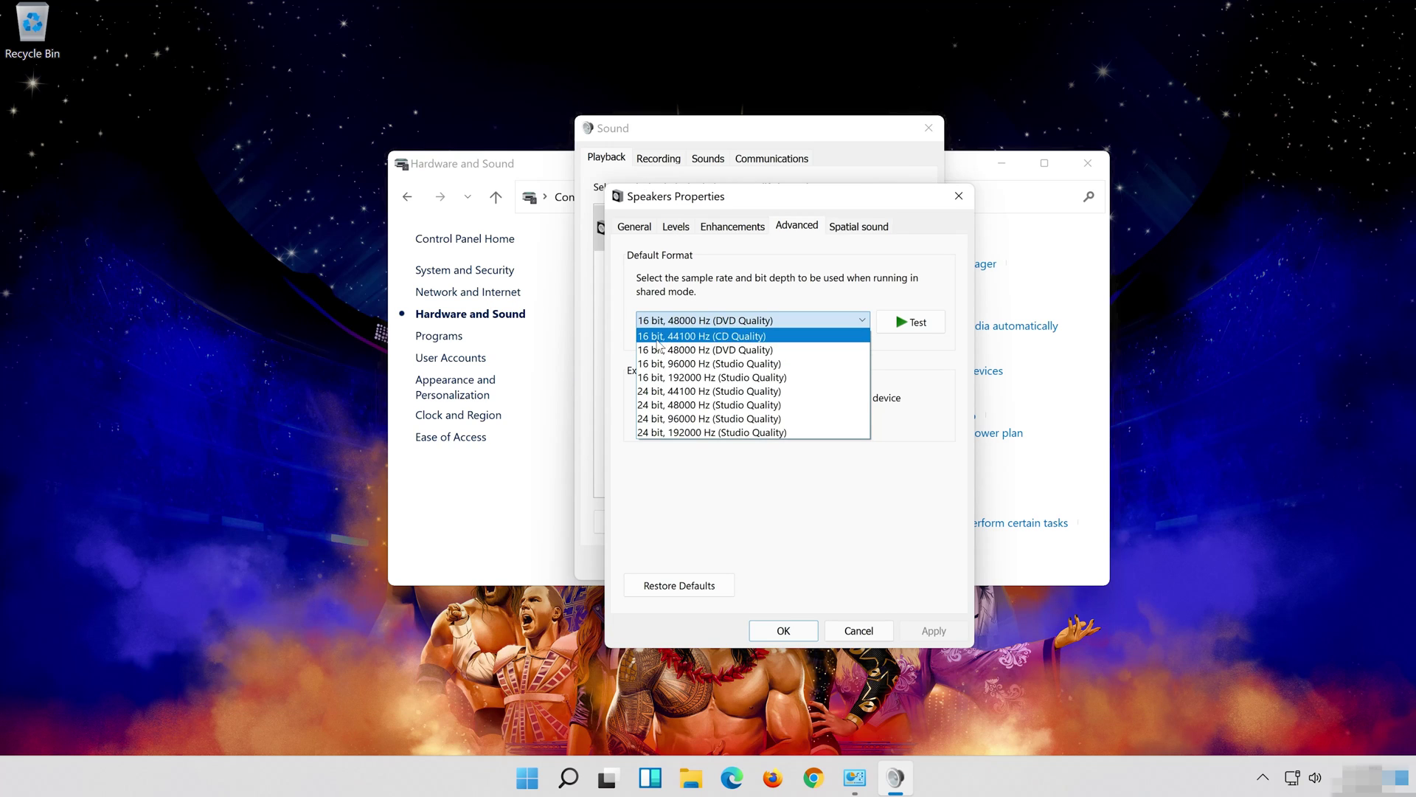
pyautogui.click(756, 351)
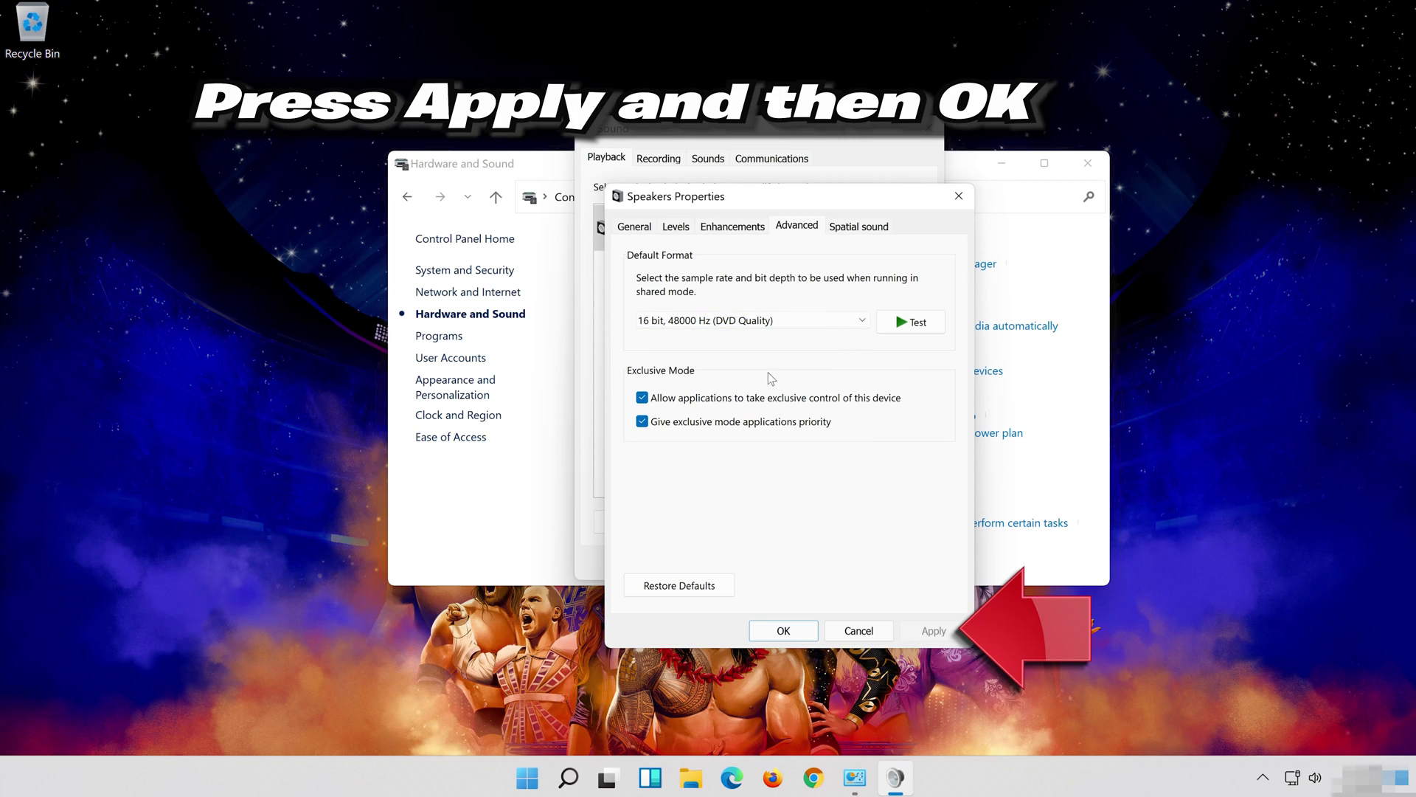
pyautogui.click(933, 631)
pyautogui.click(778, 633)
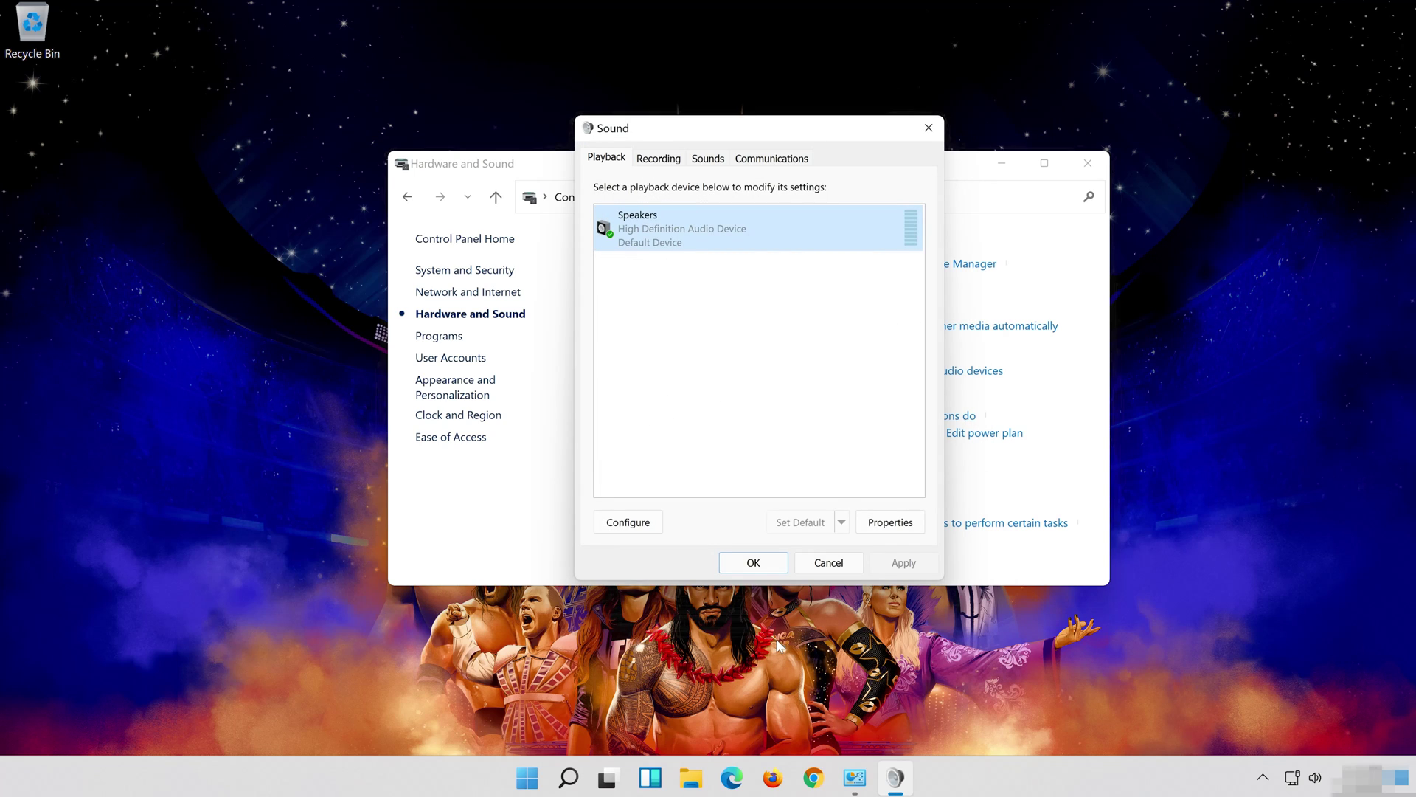
pyautogui.click(747, 563)
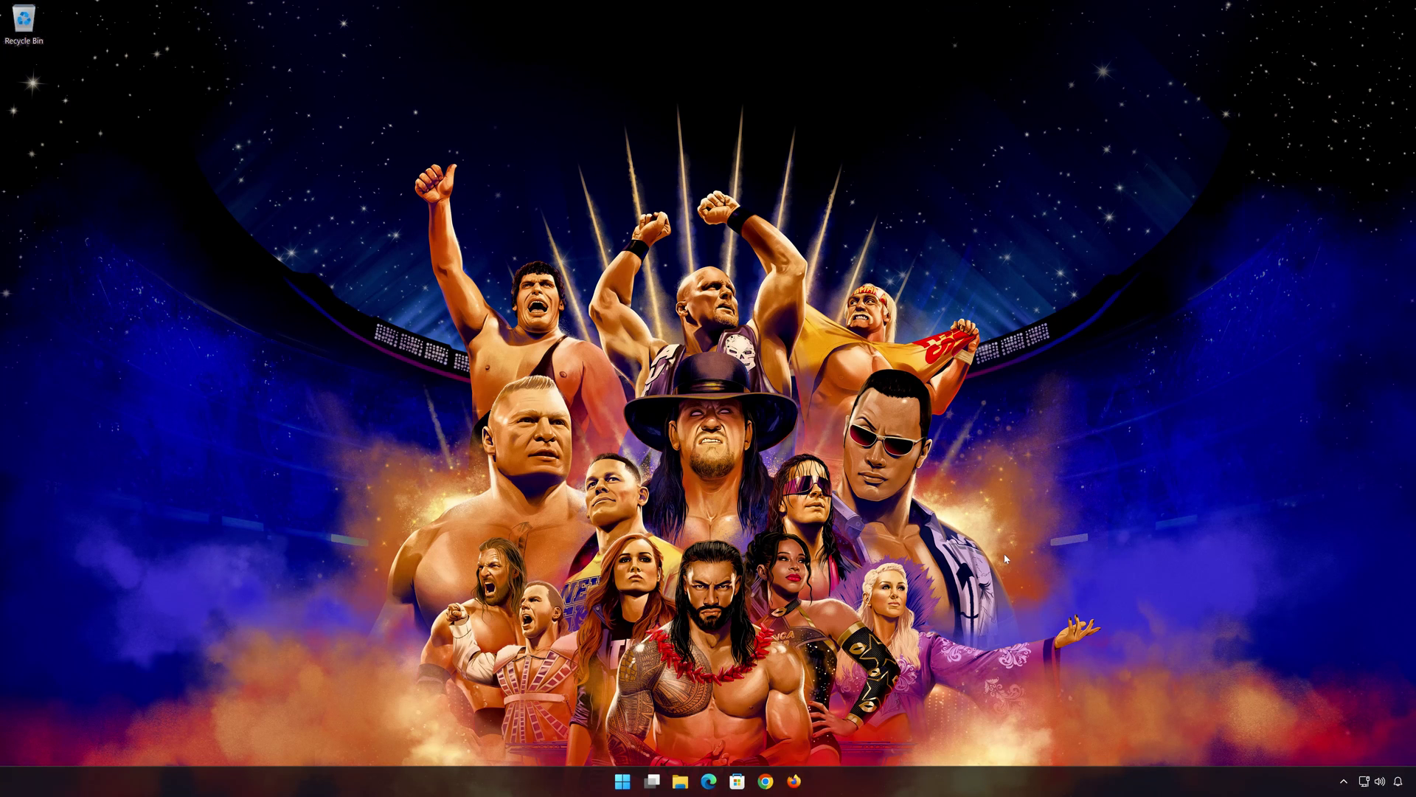
# - Search Windows for "device manager", open Device Manager and move its window to the middle of the desktop
pyautogui.click(631, 785)
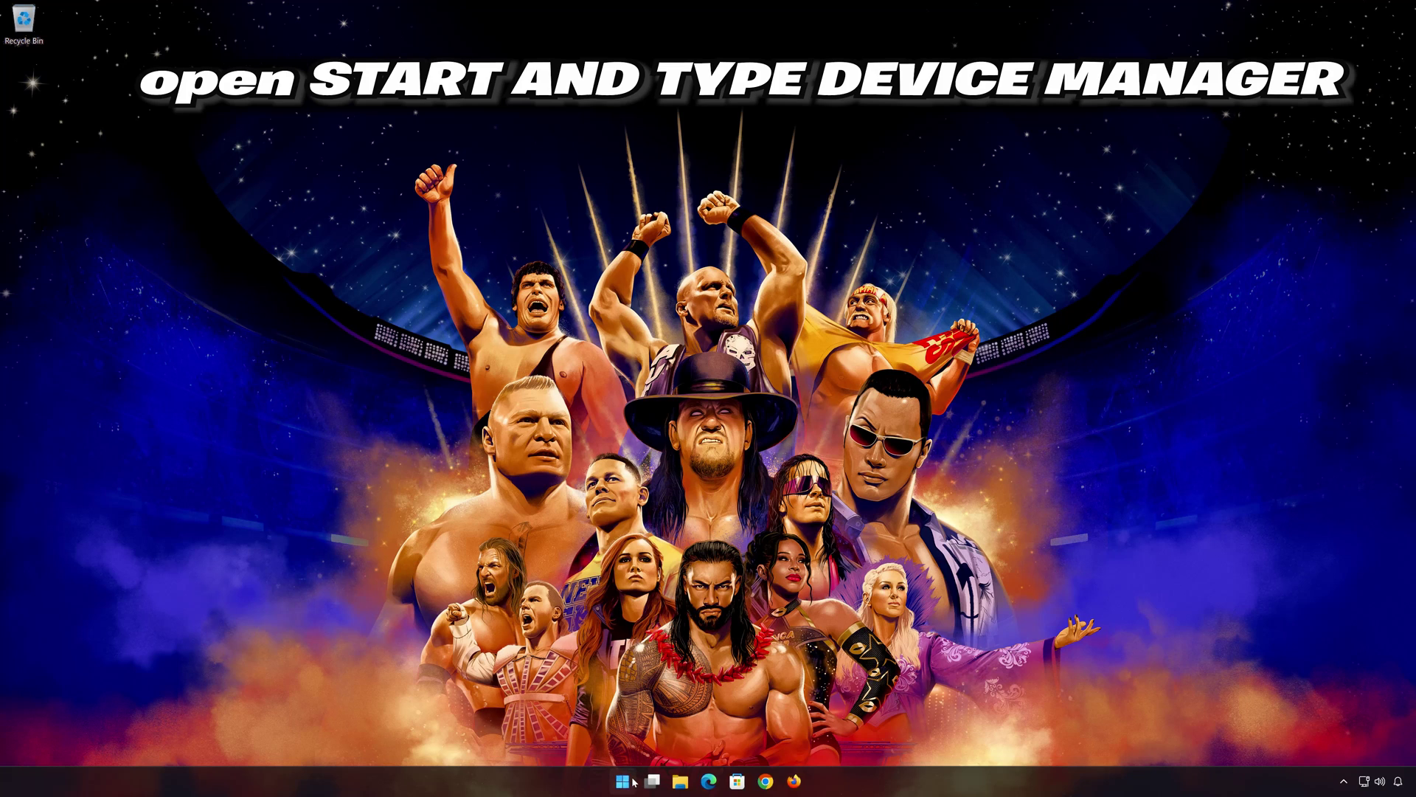
pyautogui.write('de')
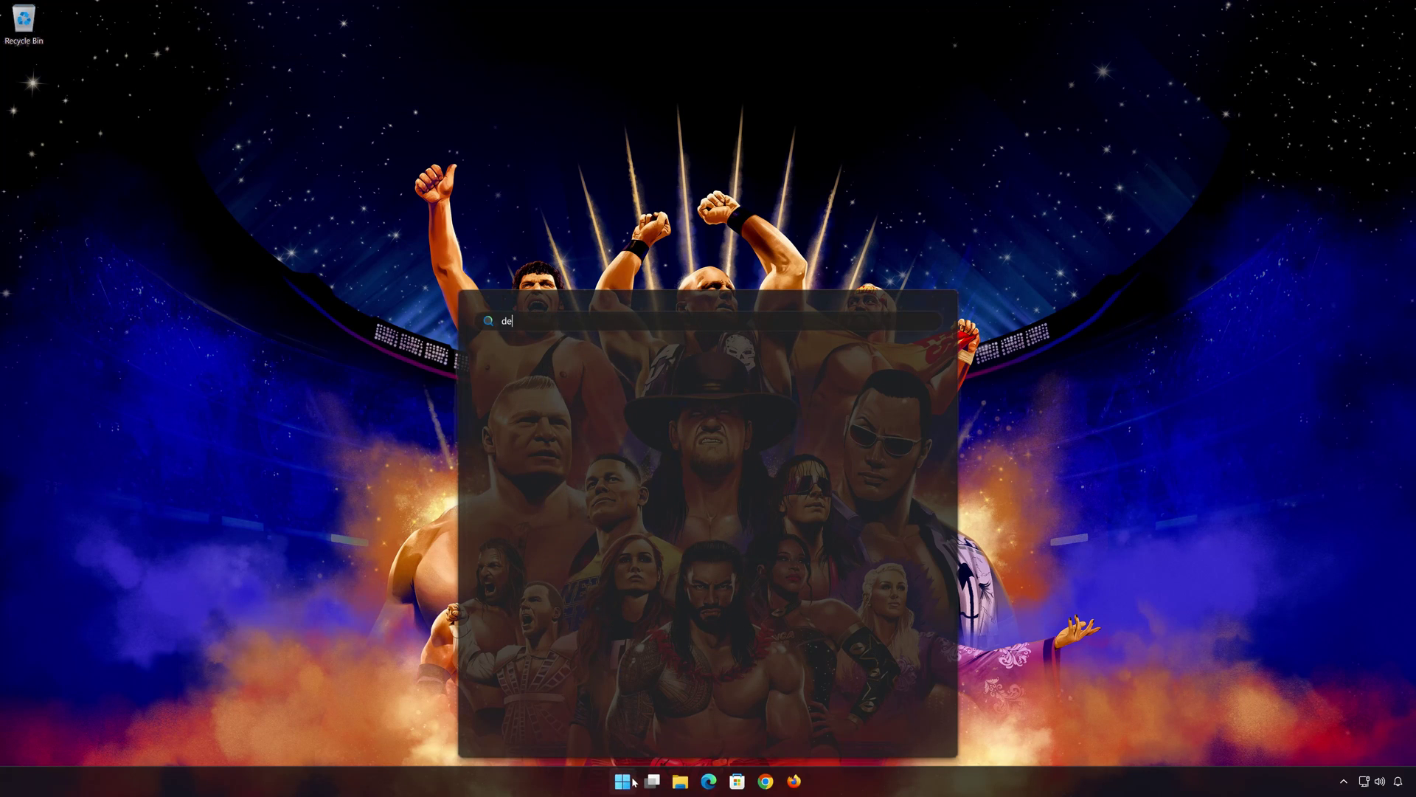
pyautogui.write('vice mana')
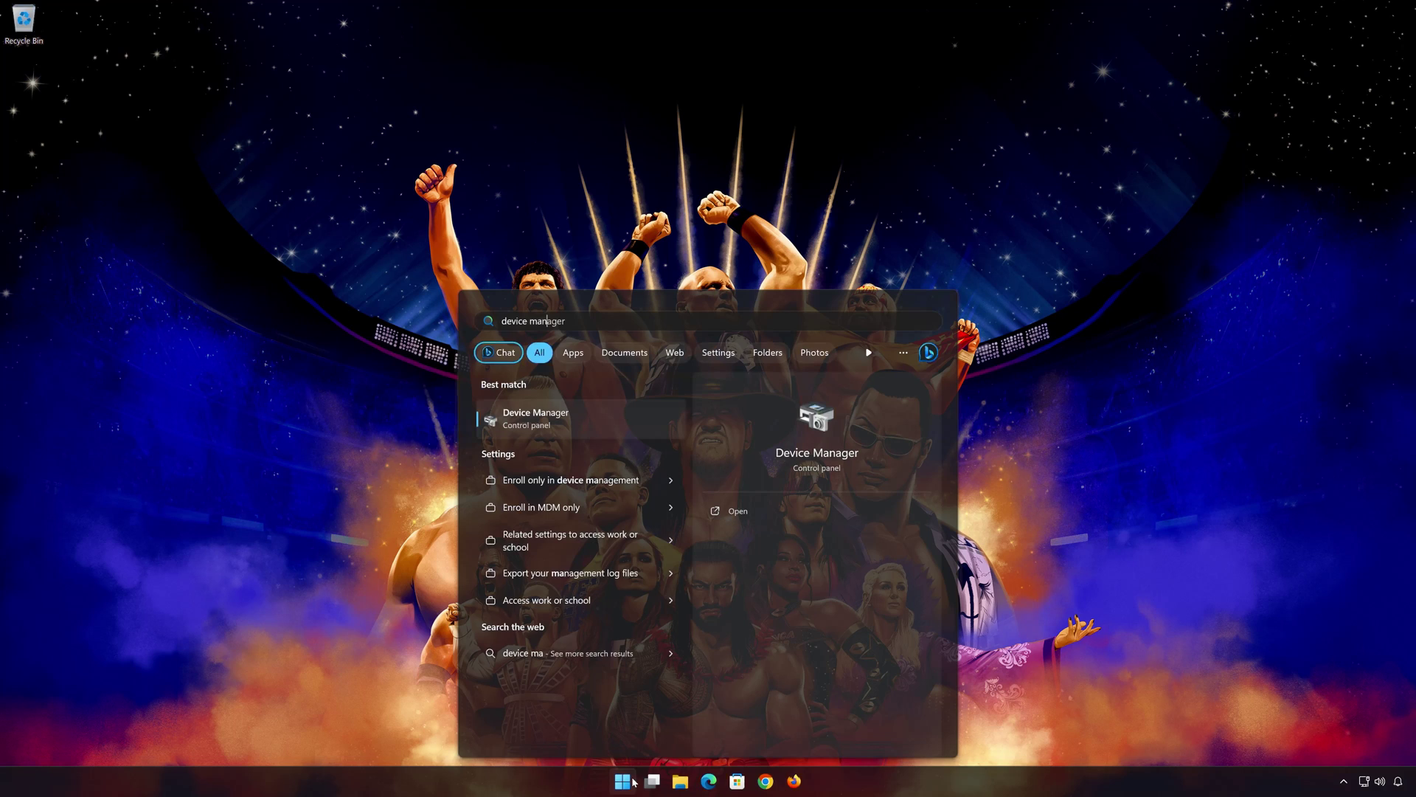
pyautogui.write('ger')
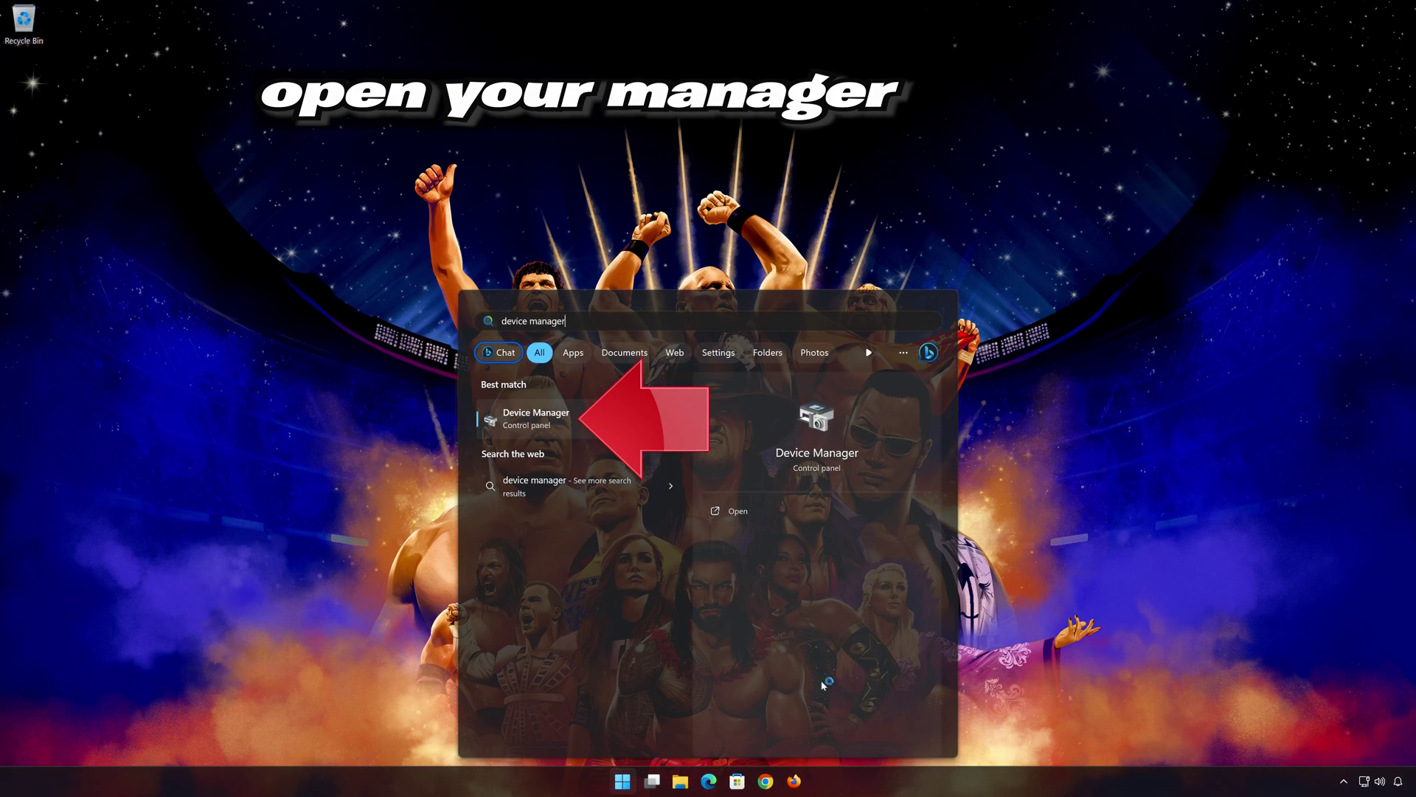
pyautogui.click(560, 423)
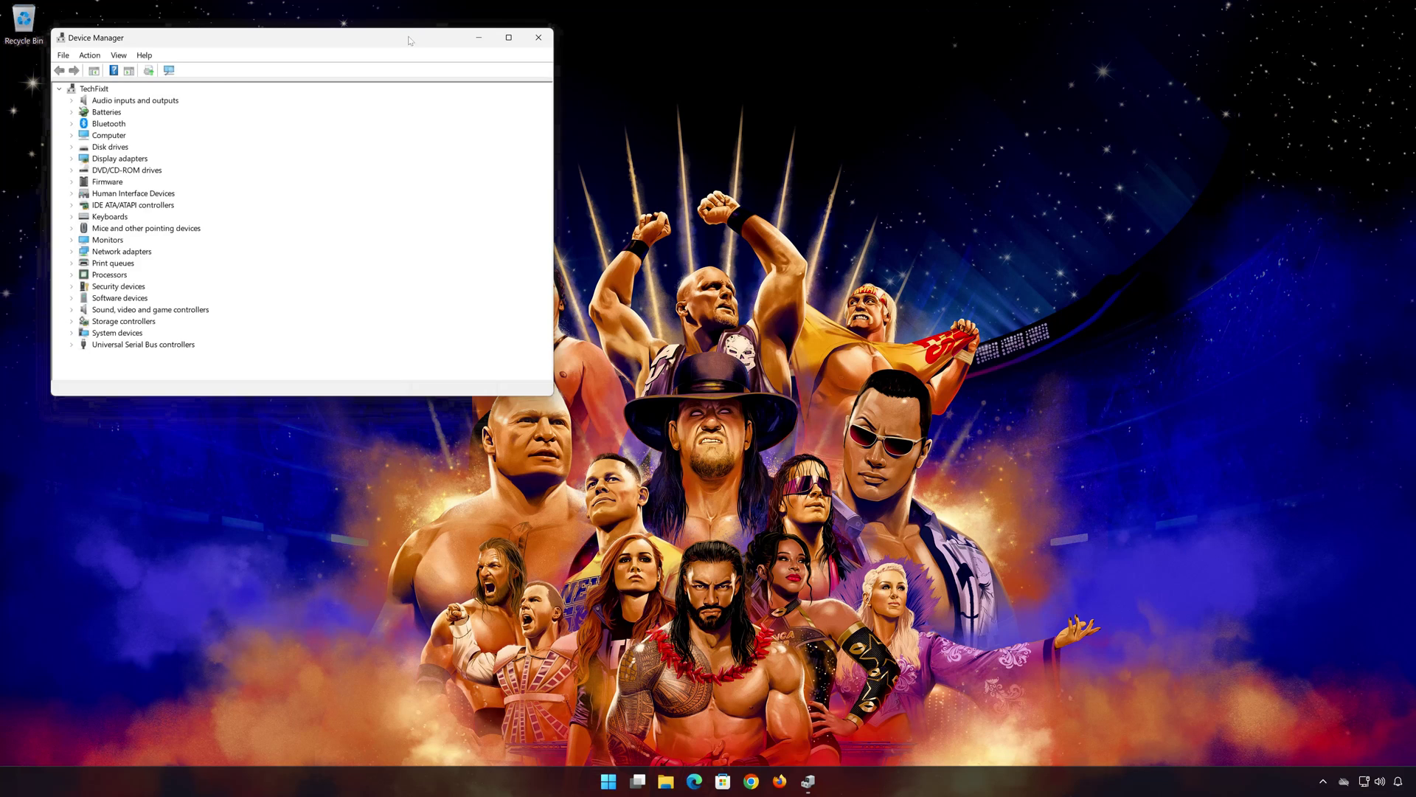
pyautogui.moveTo(410, 40); pyautogui.dragTo(869, 174)
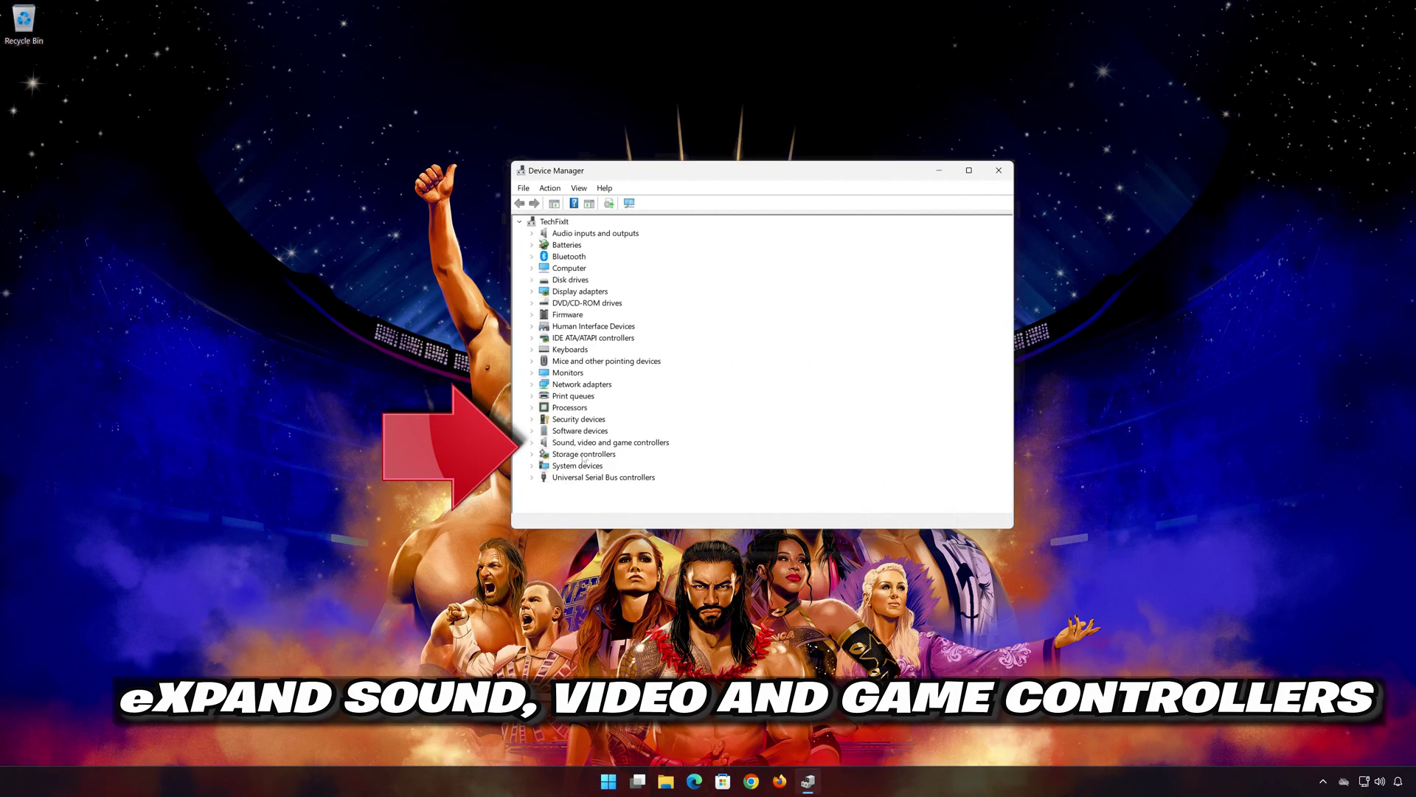
# - Expand Sound, video and game controllers and open the driver properties of the High Definition Audio Device
pyautogui.click(532, 442)
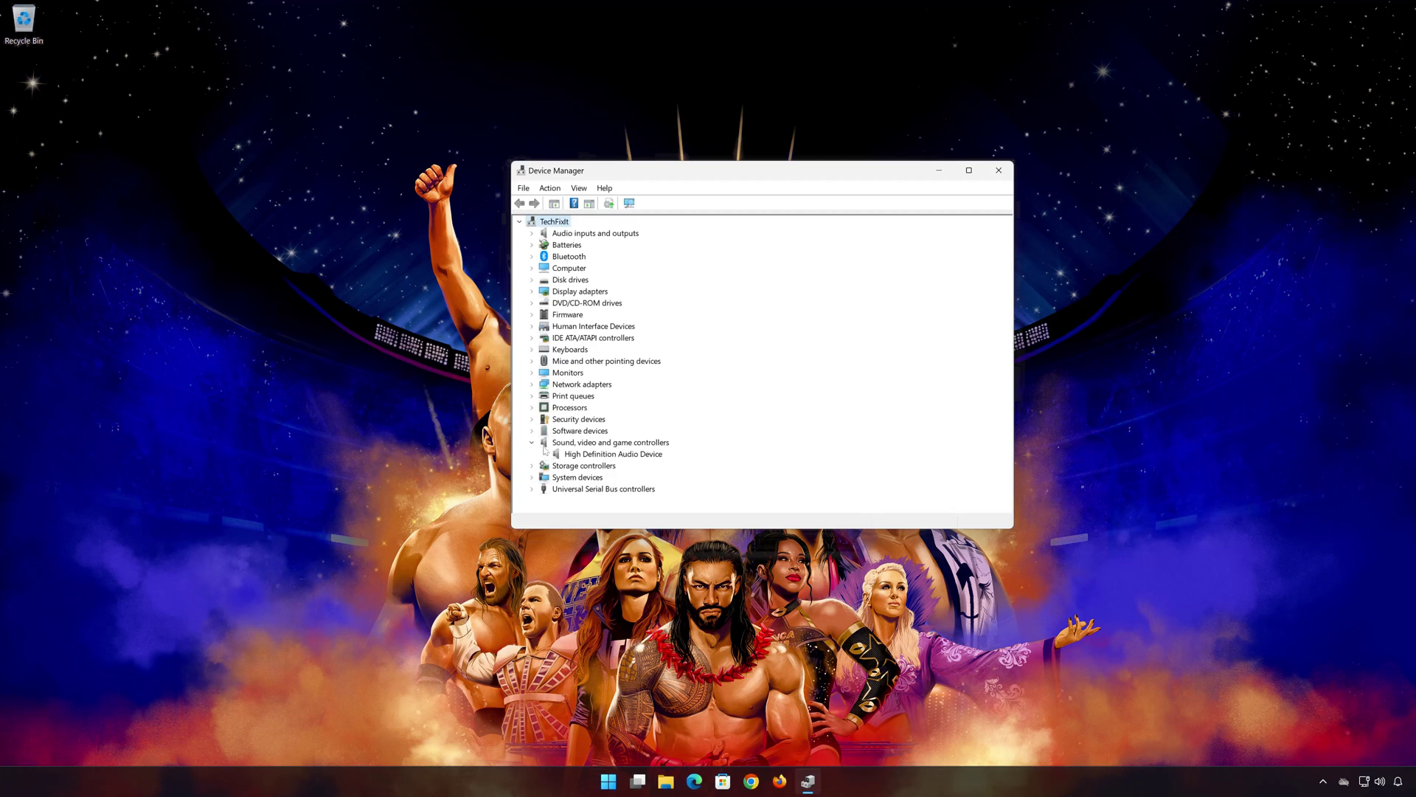
pyautogui.click(574, 457)
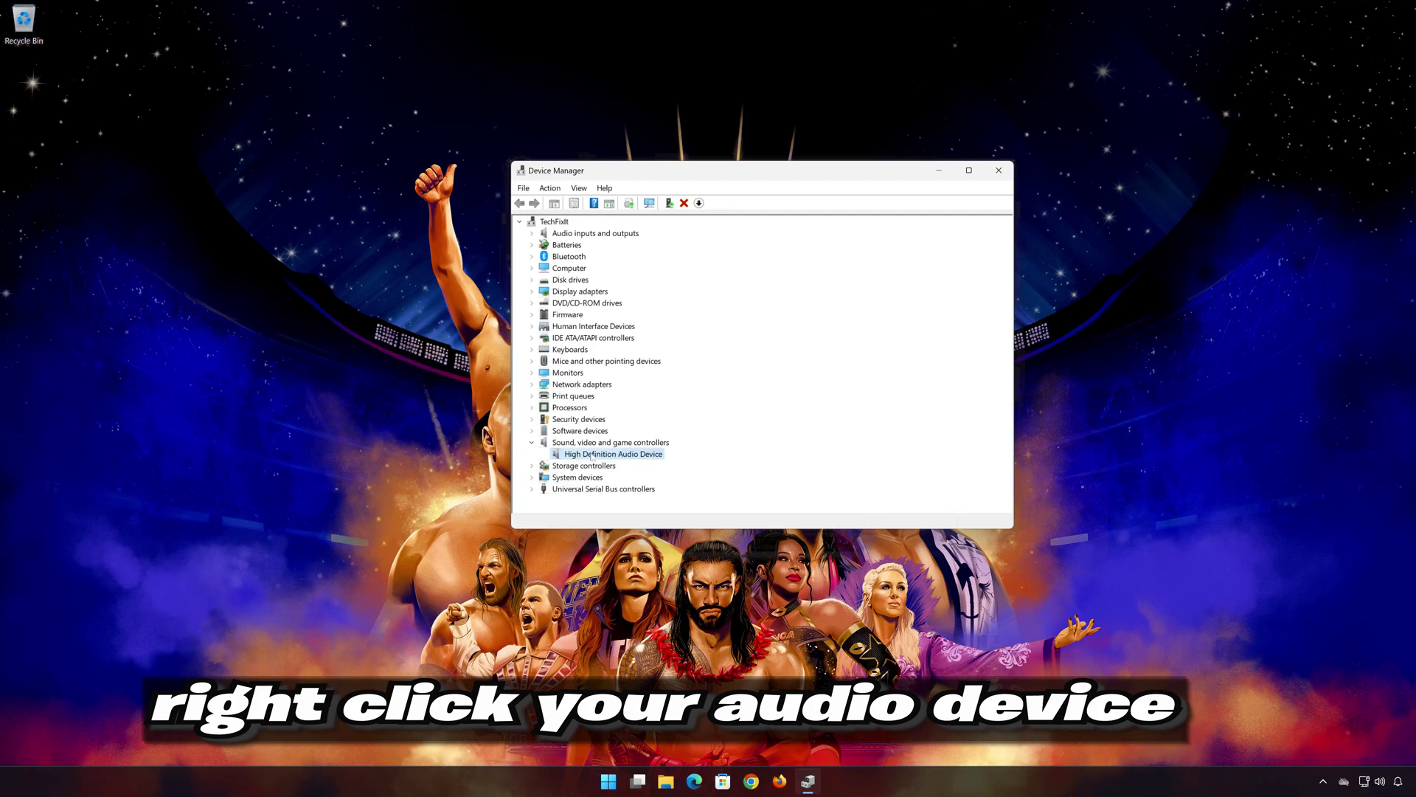
pyautogui.rightClick(615, 455)
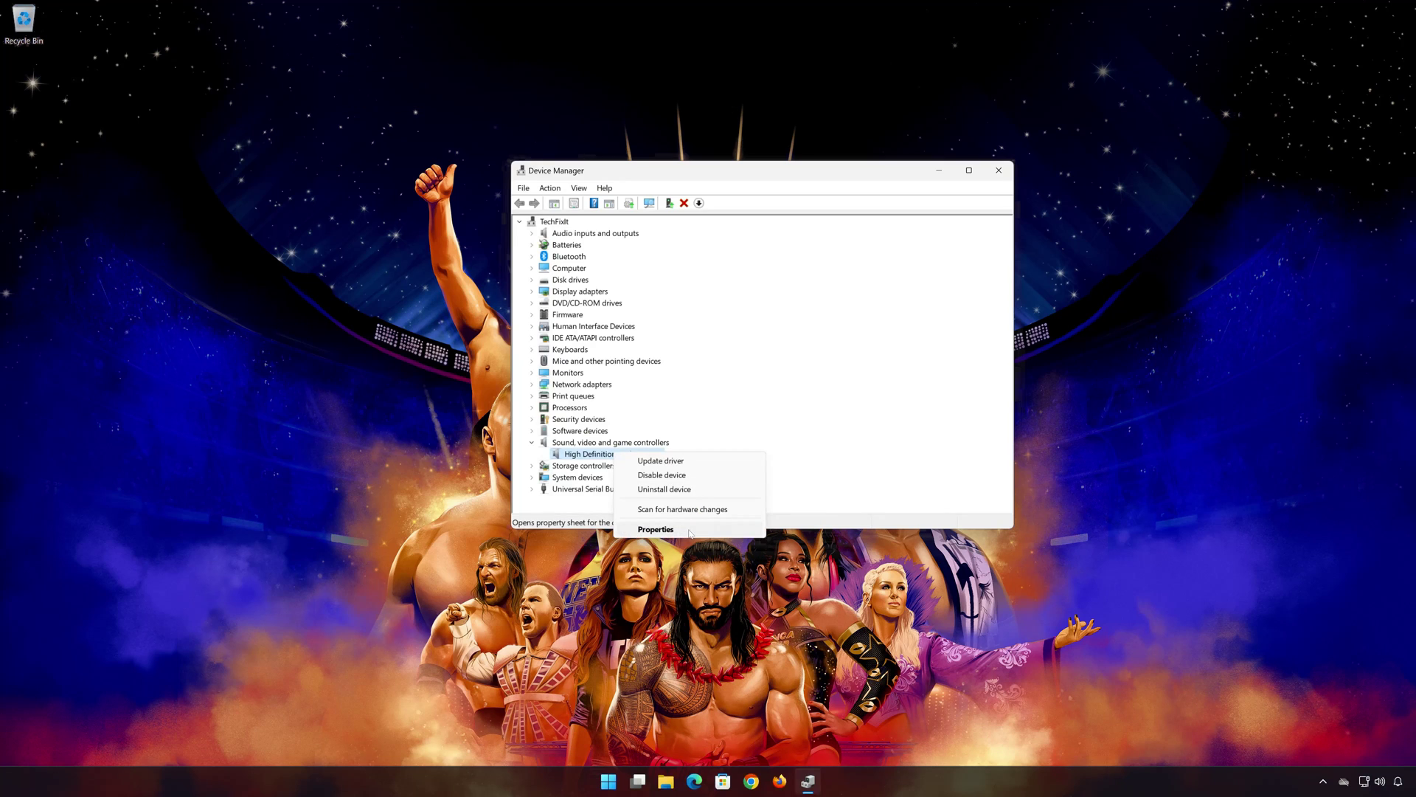
pyautogui.click(656, 530)
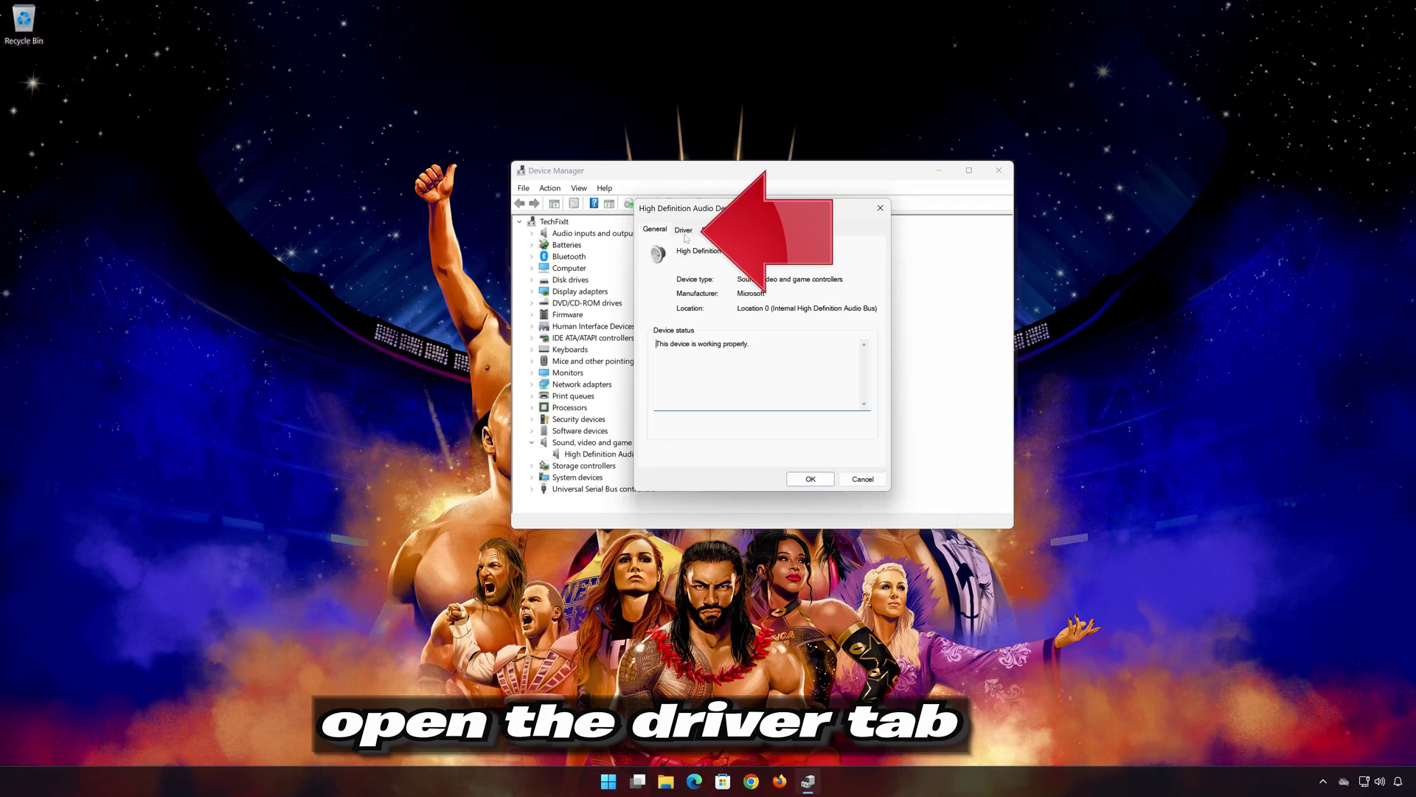
pyautogui.click(682, 230)
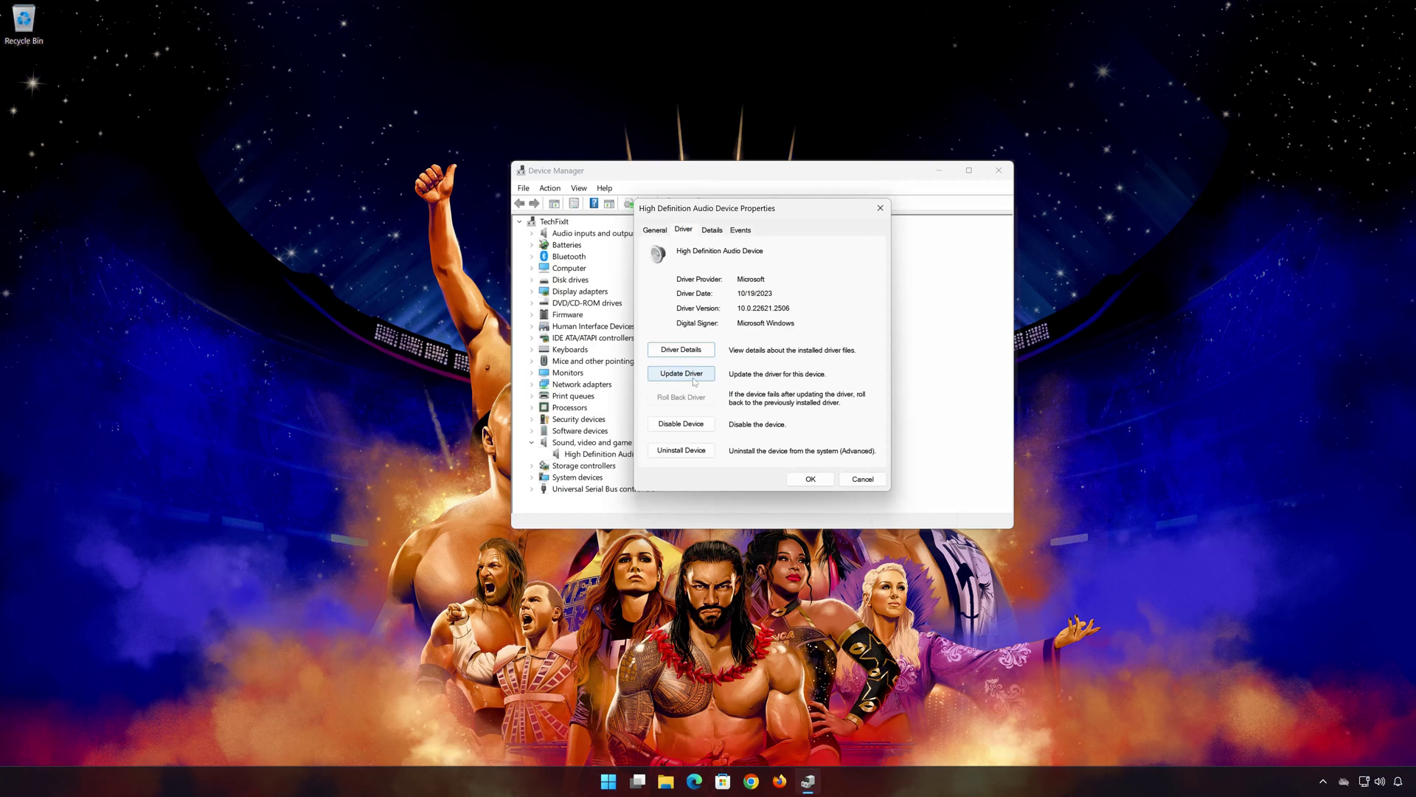
# - Update the driver manually by installing High Definition Audio Device from the computer's list of available drivers, accepting the compatibility warning, and close the wizard
pyautogui.click(691, 377)
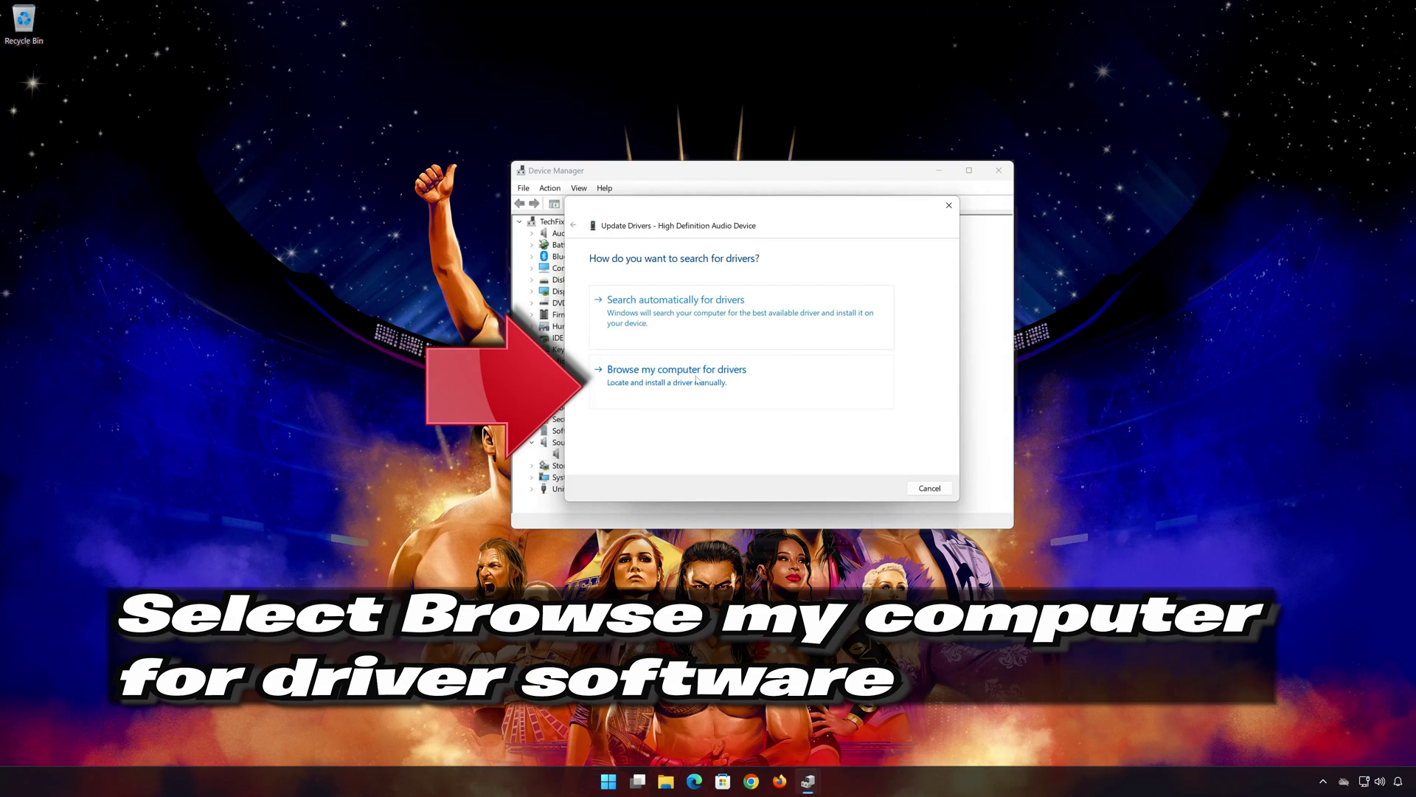
pyautogui.click(668, 382)
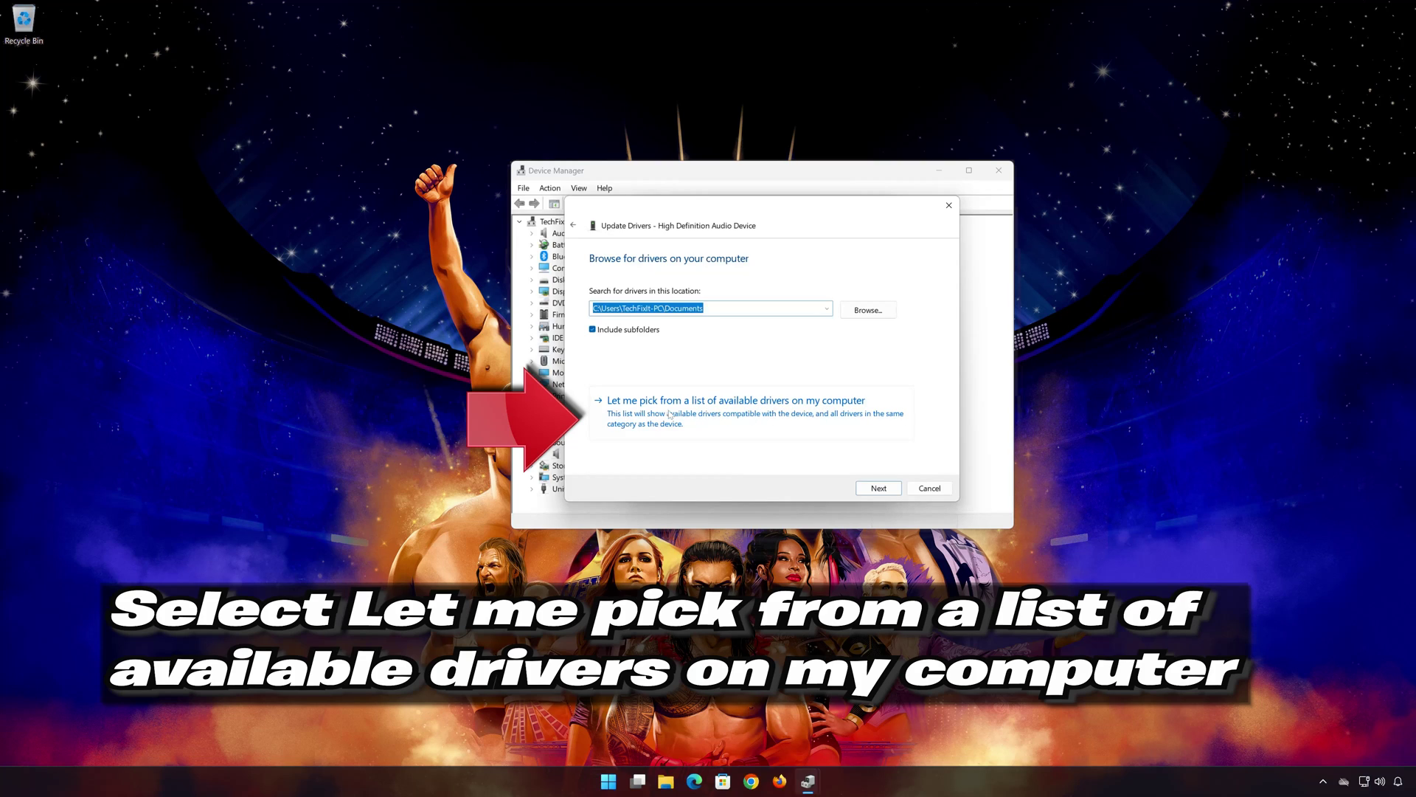
pyautogui.click(707, 422)
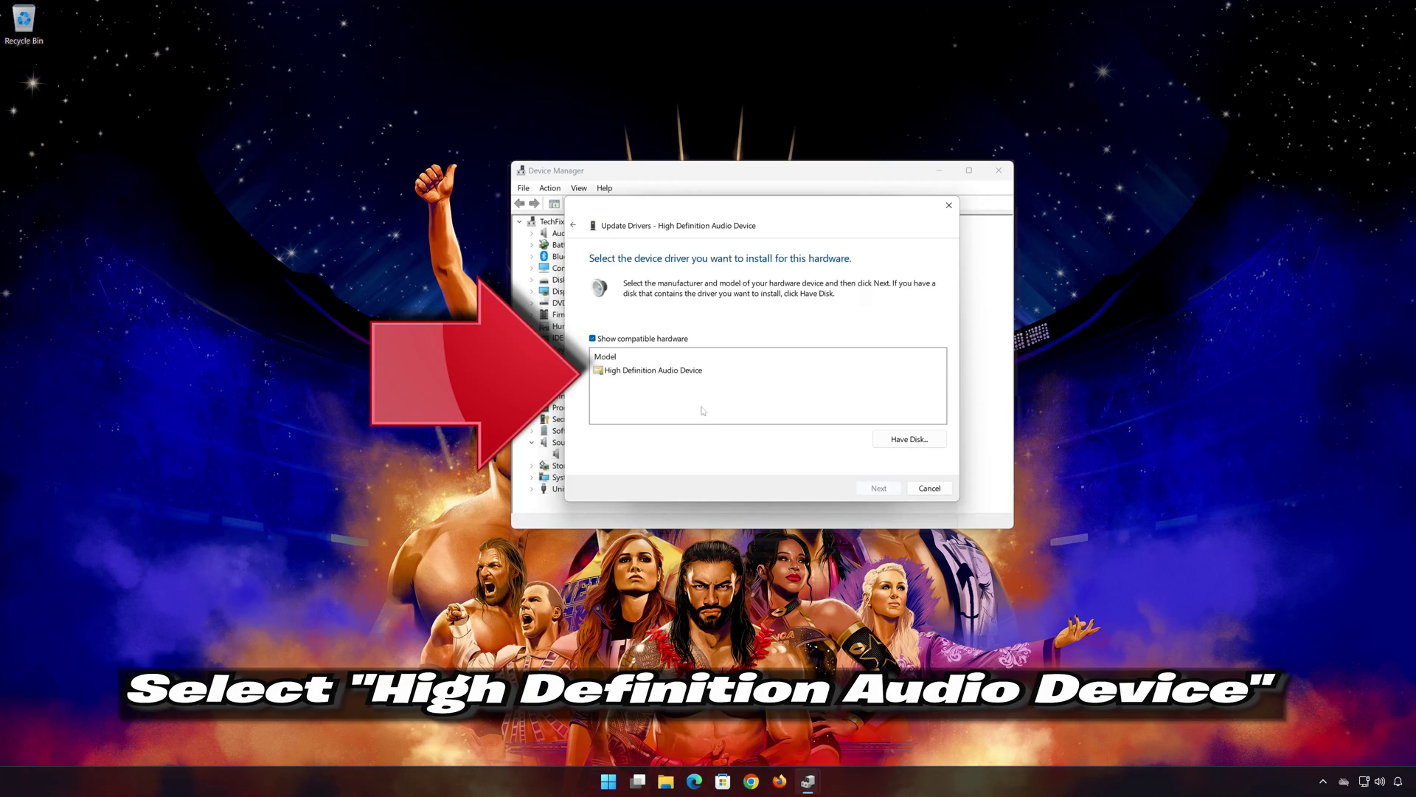
pyautogui.click(683, 372)
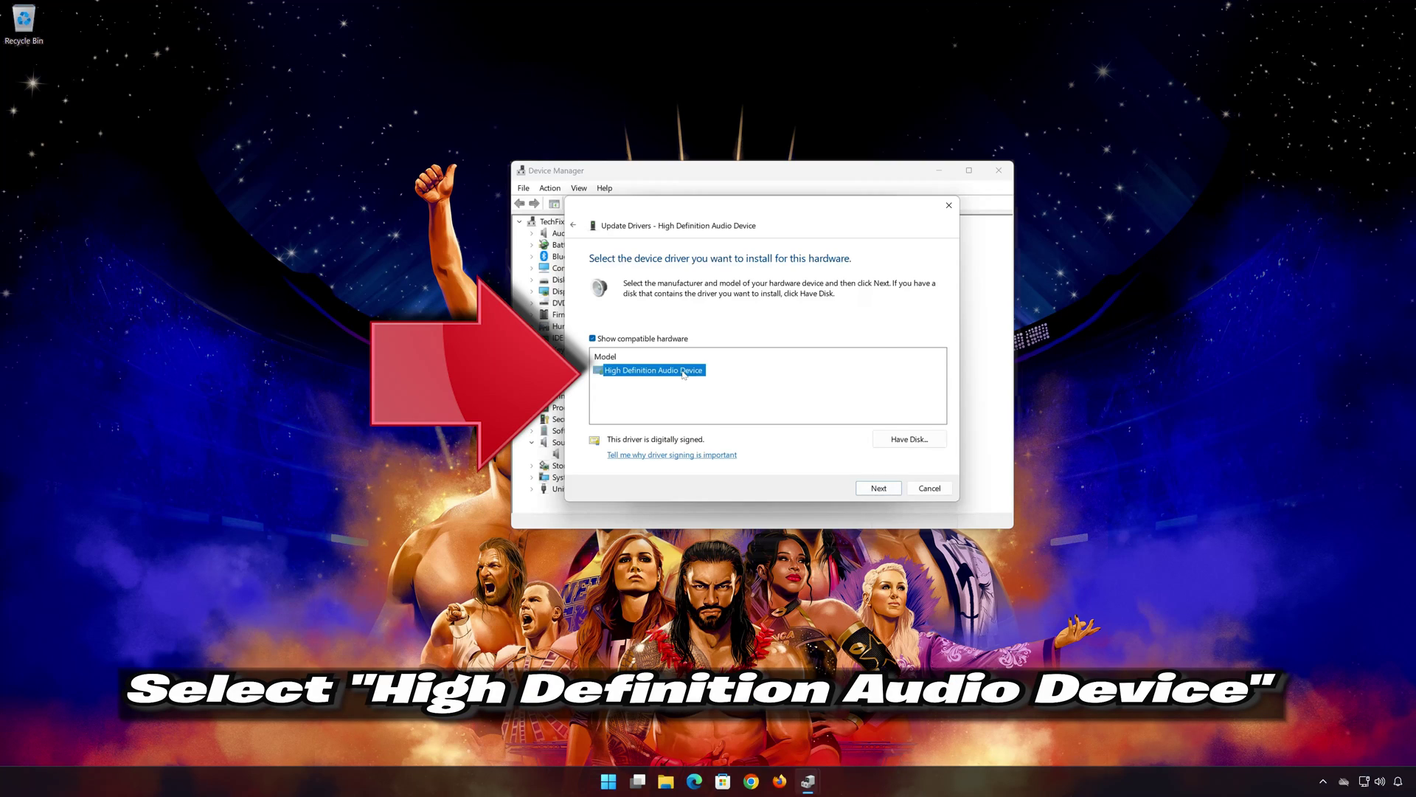
pyautogui.click(878, 493)
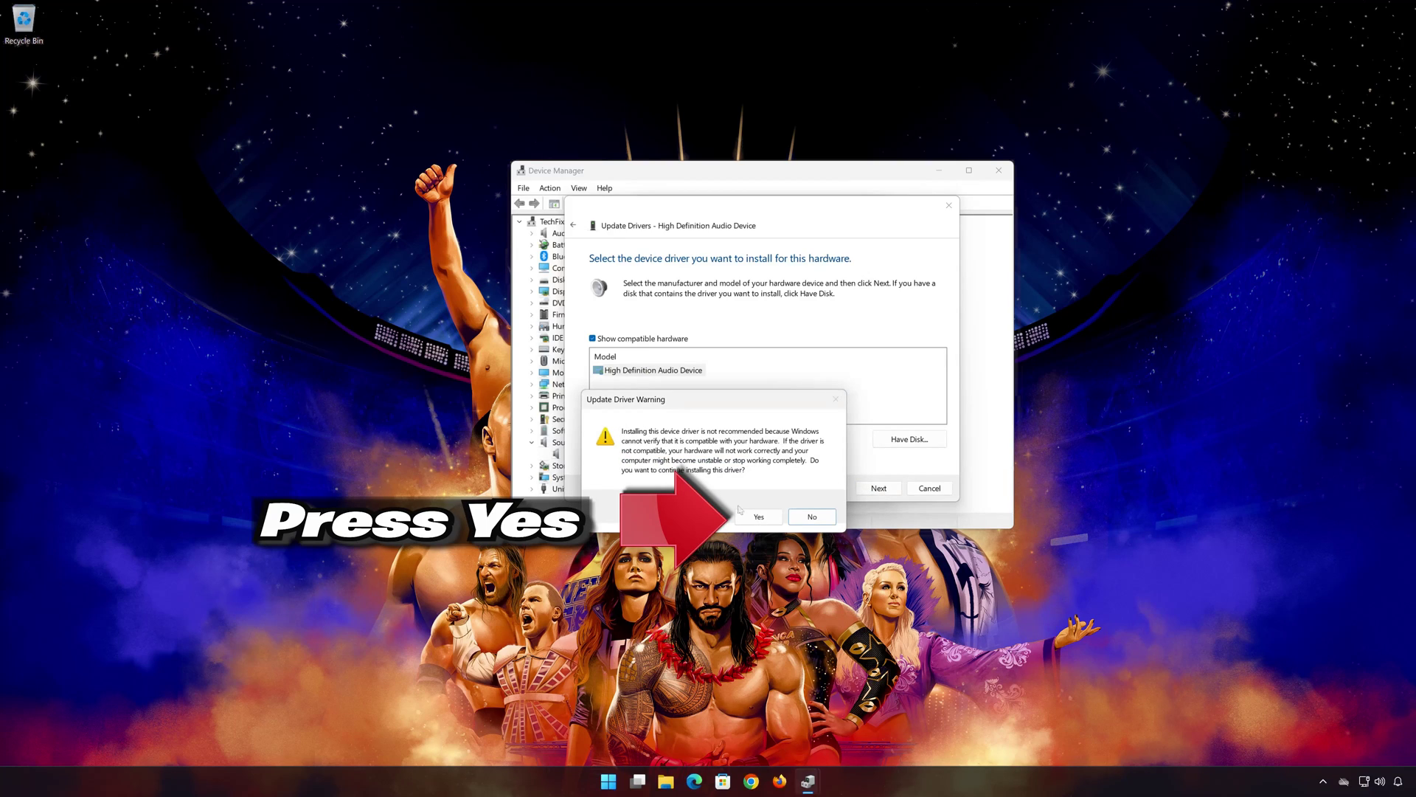
pyautogui.click(763, 519)
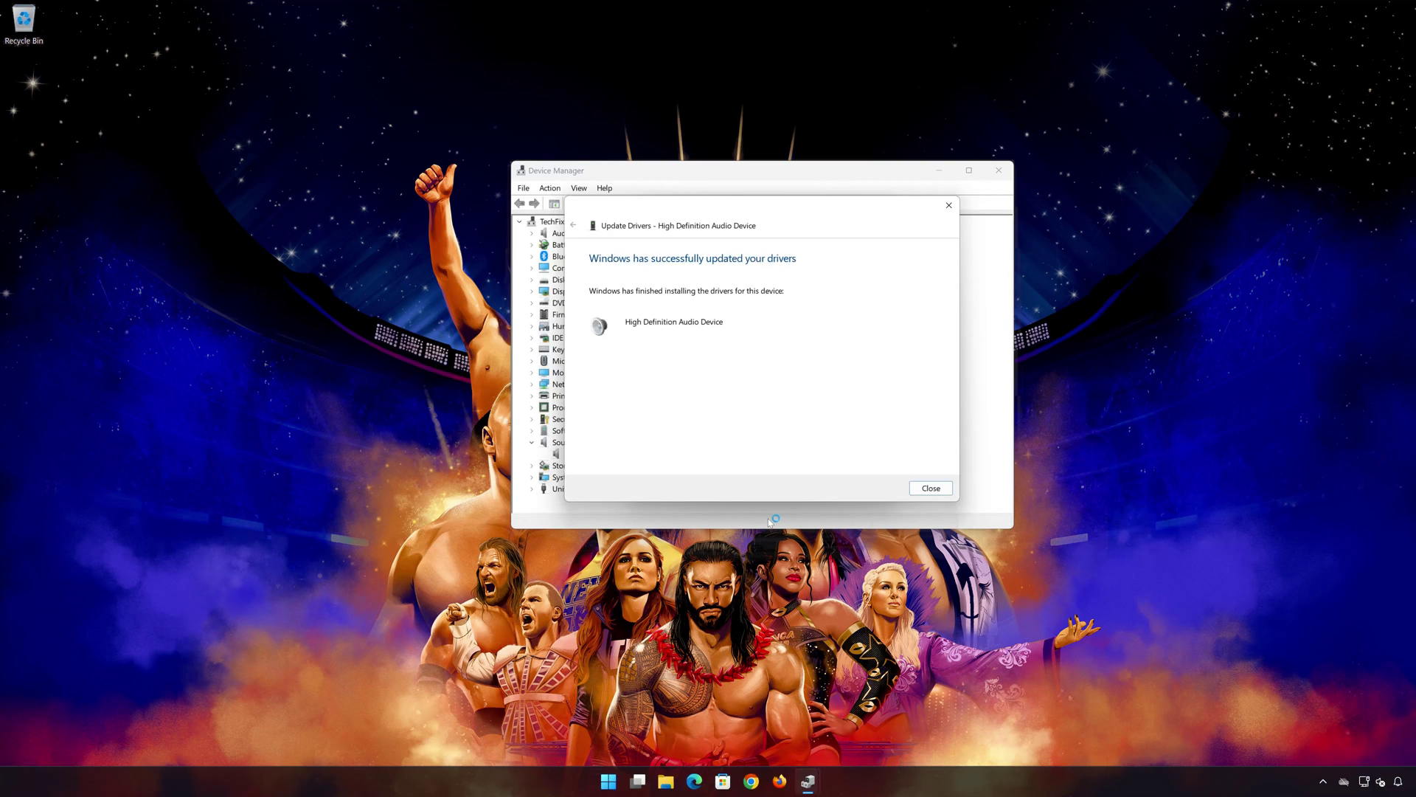
pyautogui.click(931, 488)
# - Close the device properties and Device Manager, and restart the computer
pyautogui.click(810, 479)
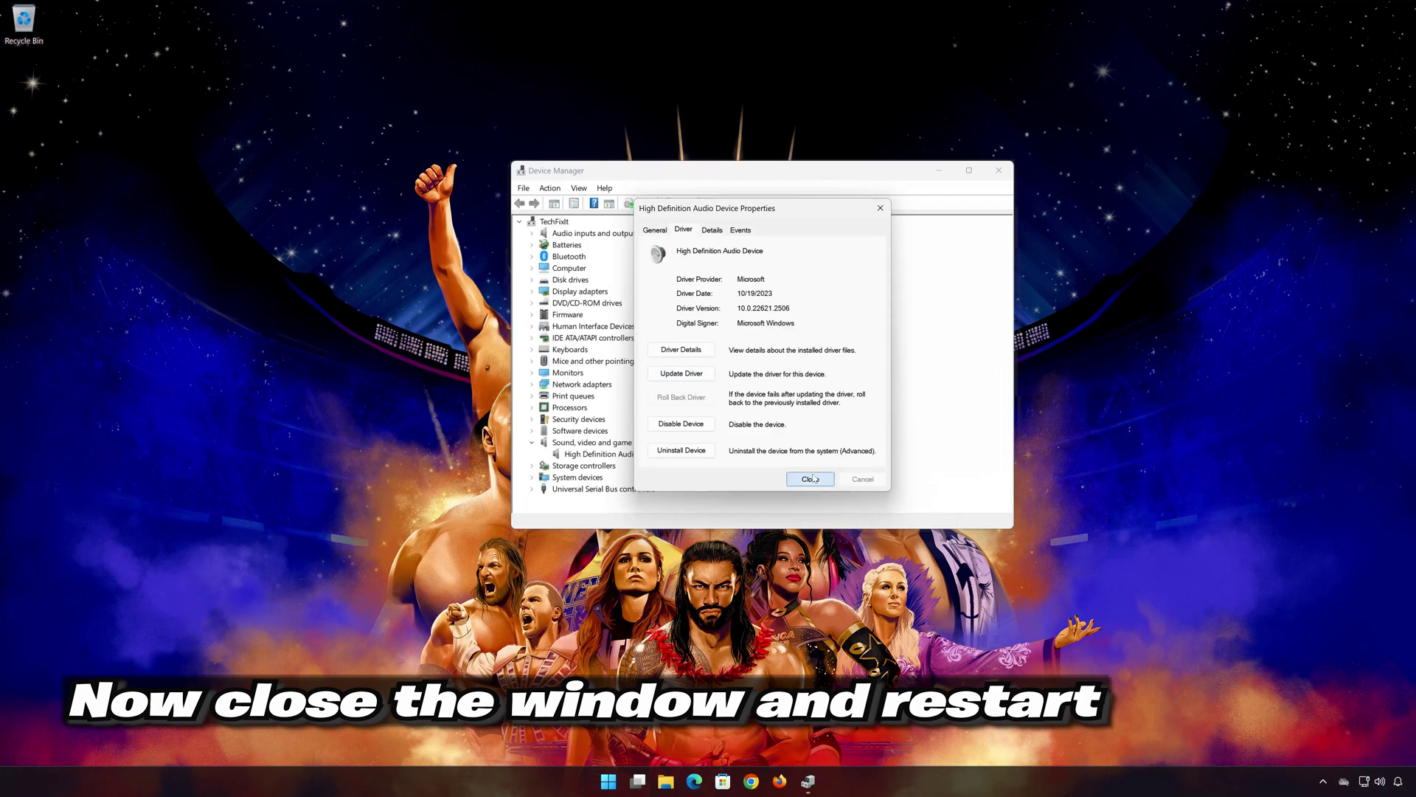
pyautogui.click(995, 171)
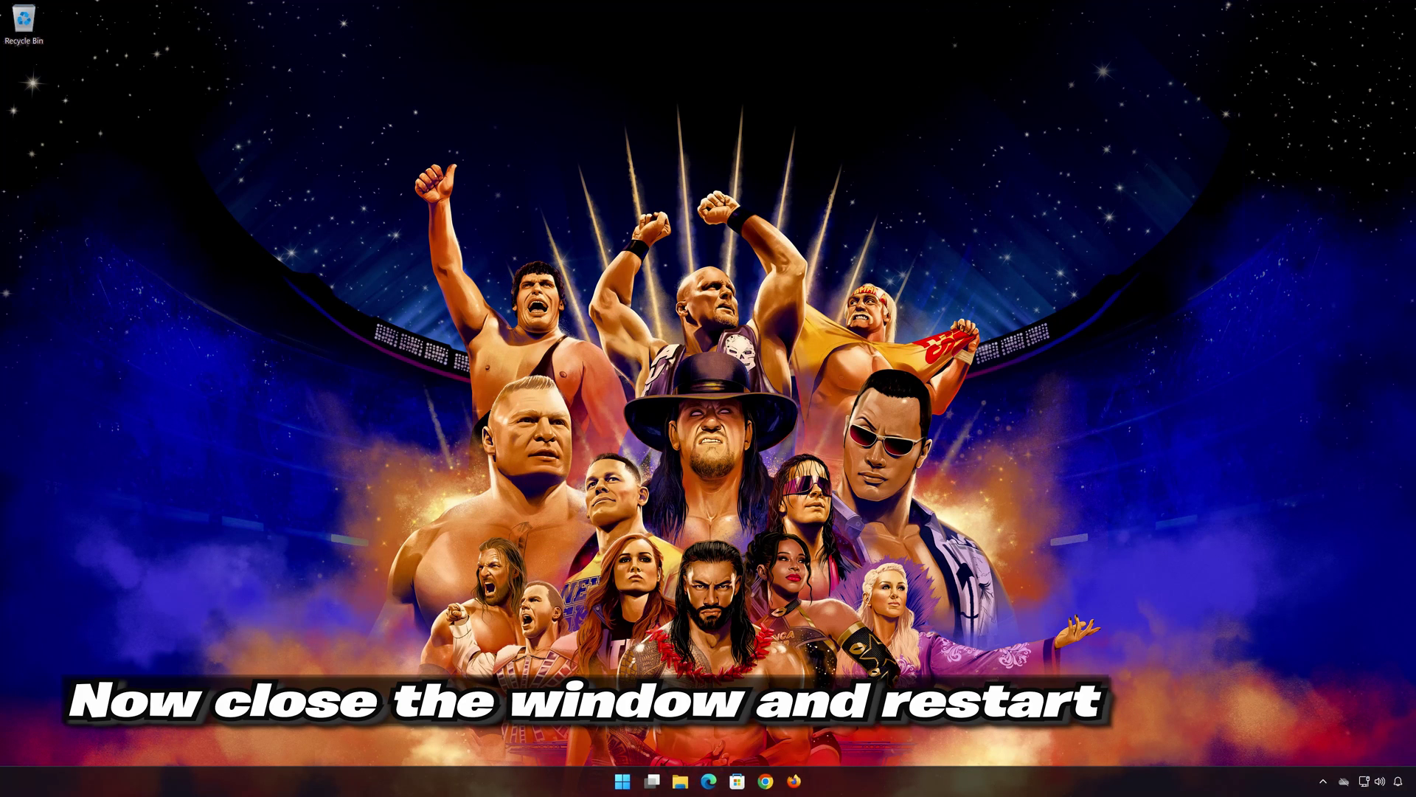
pyautogui.click(636, 779)
pyautogui.click(867, 736)
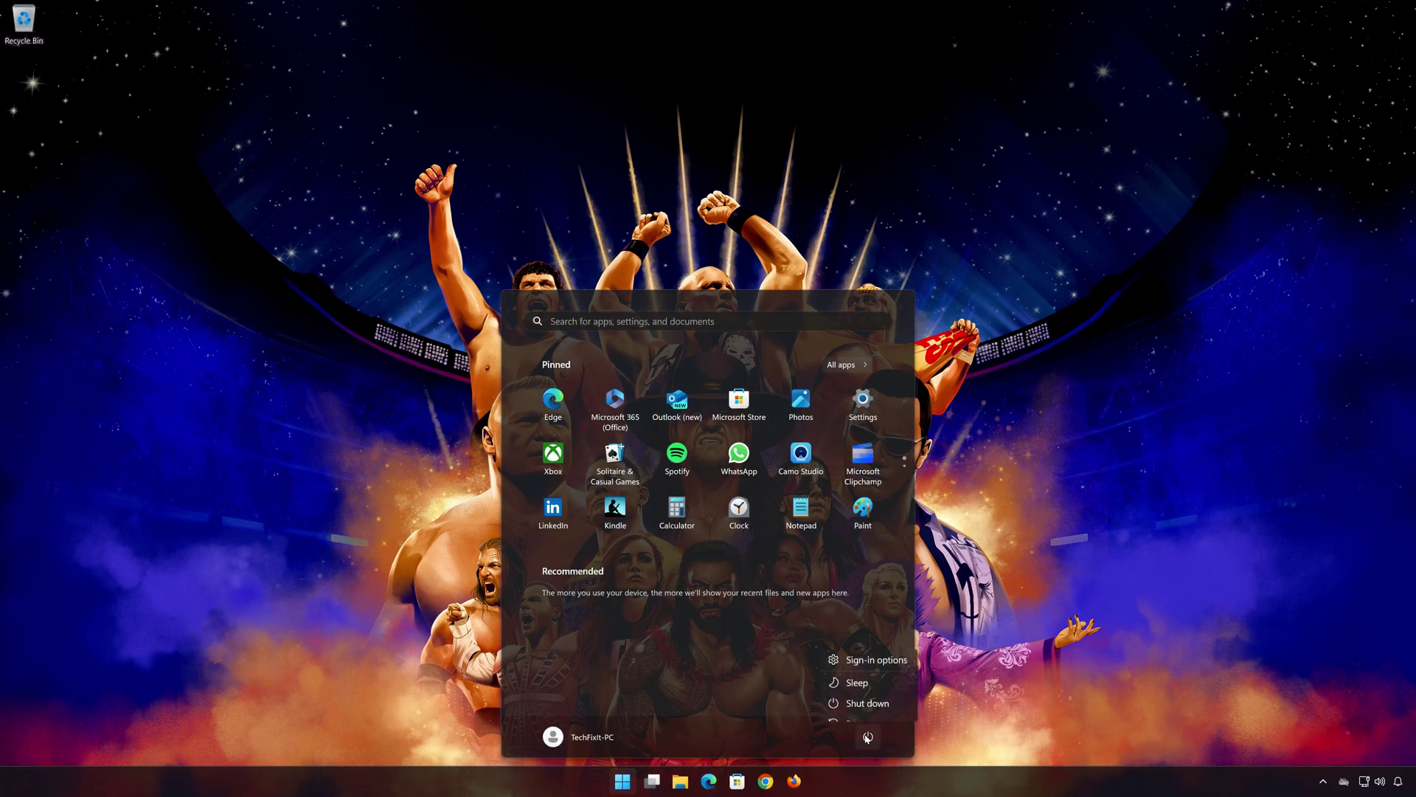
pyautogui.click(867, 710)
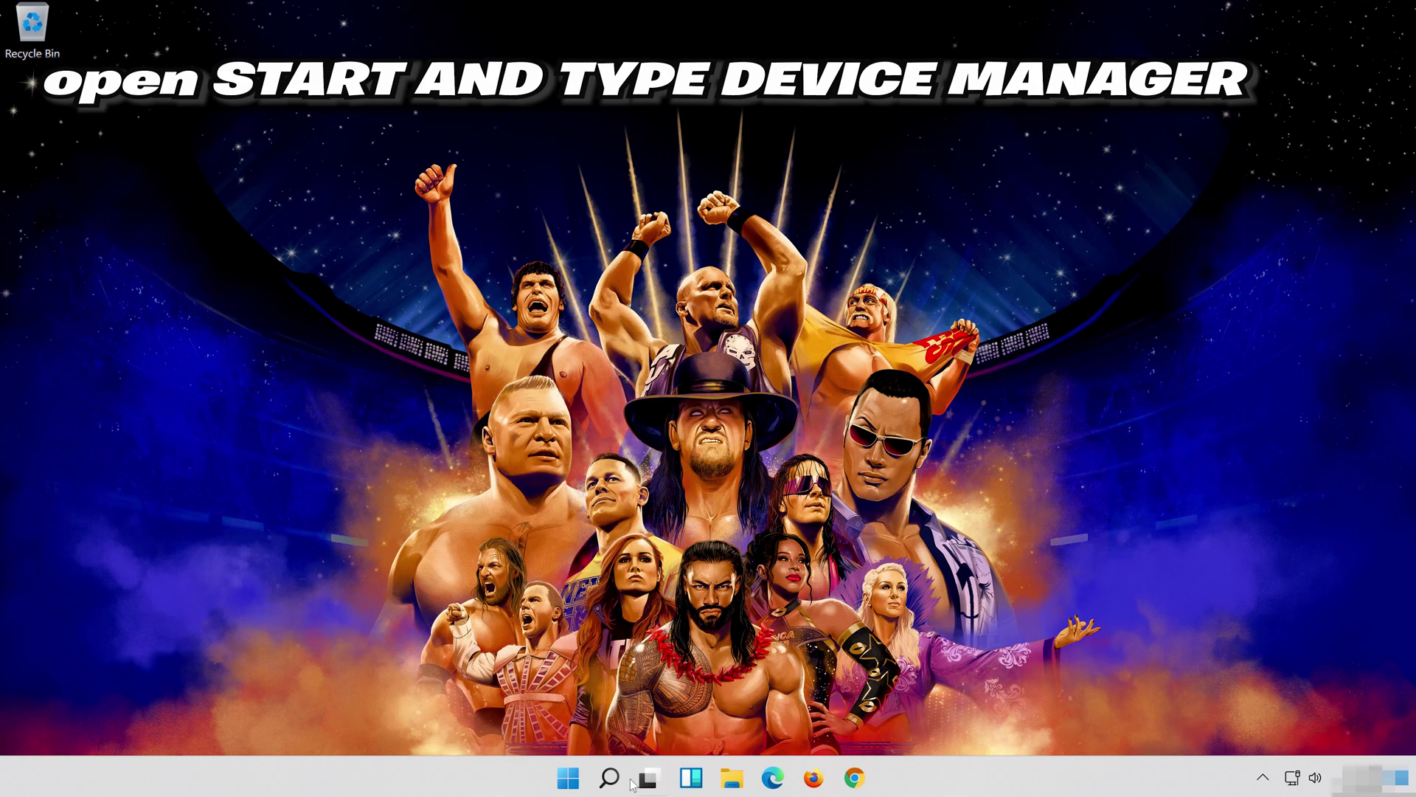
# - Search Windows for "device manager" again, open Device Manager and move its window toward the middle of the desktop
pyautogui.click(599, 789)
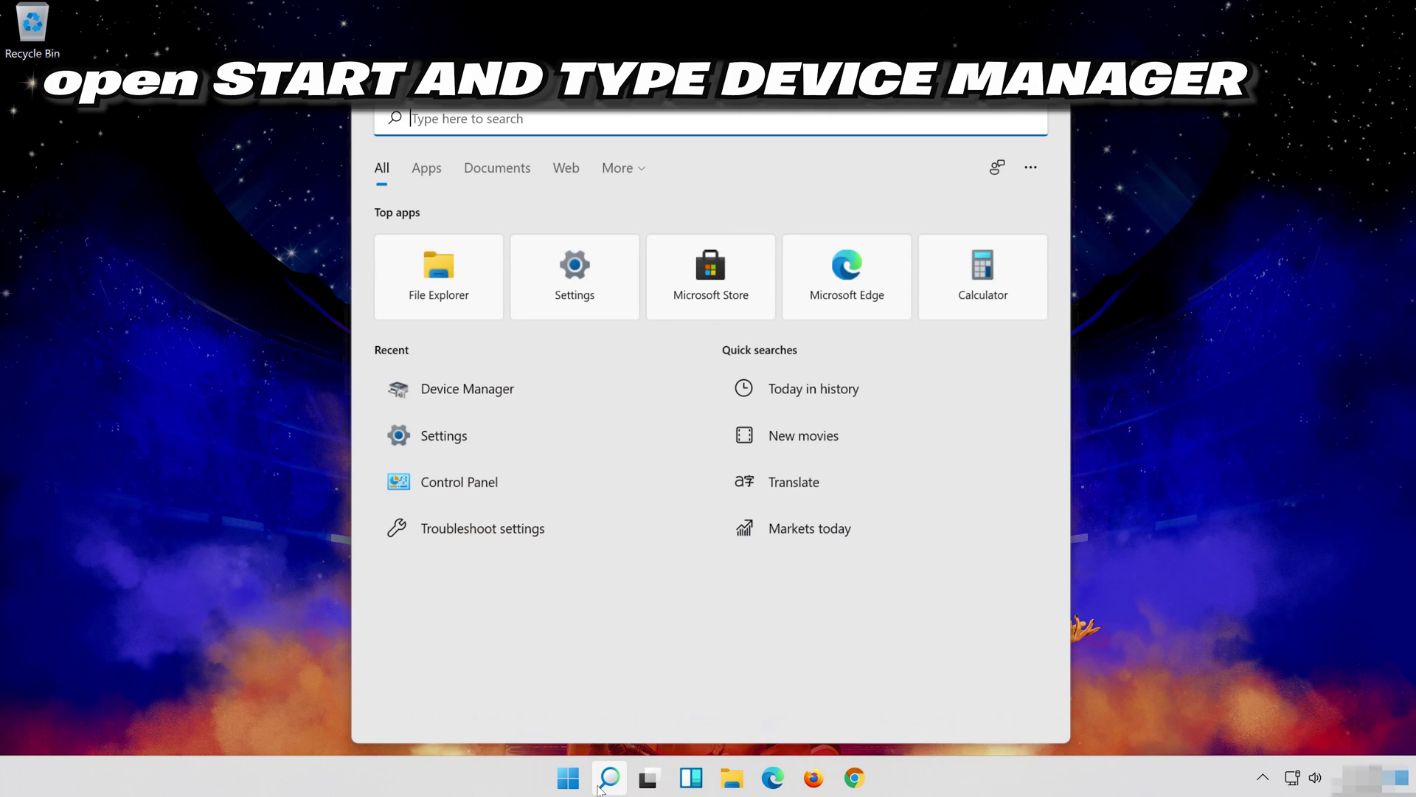
pyautogui.write('device mana')
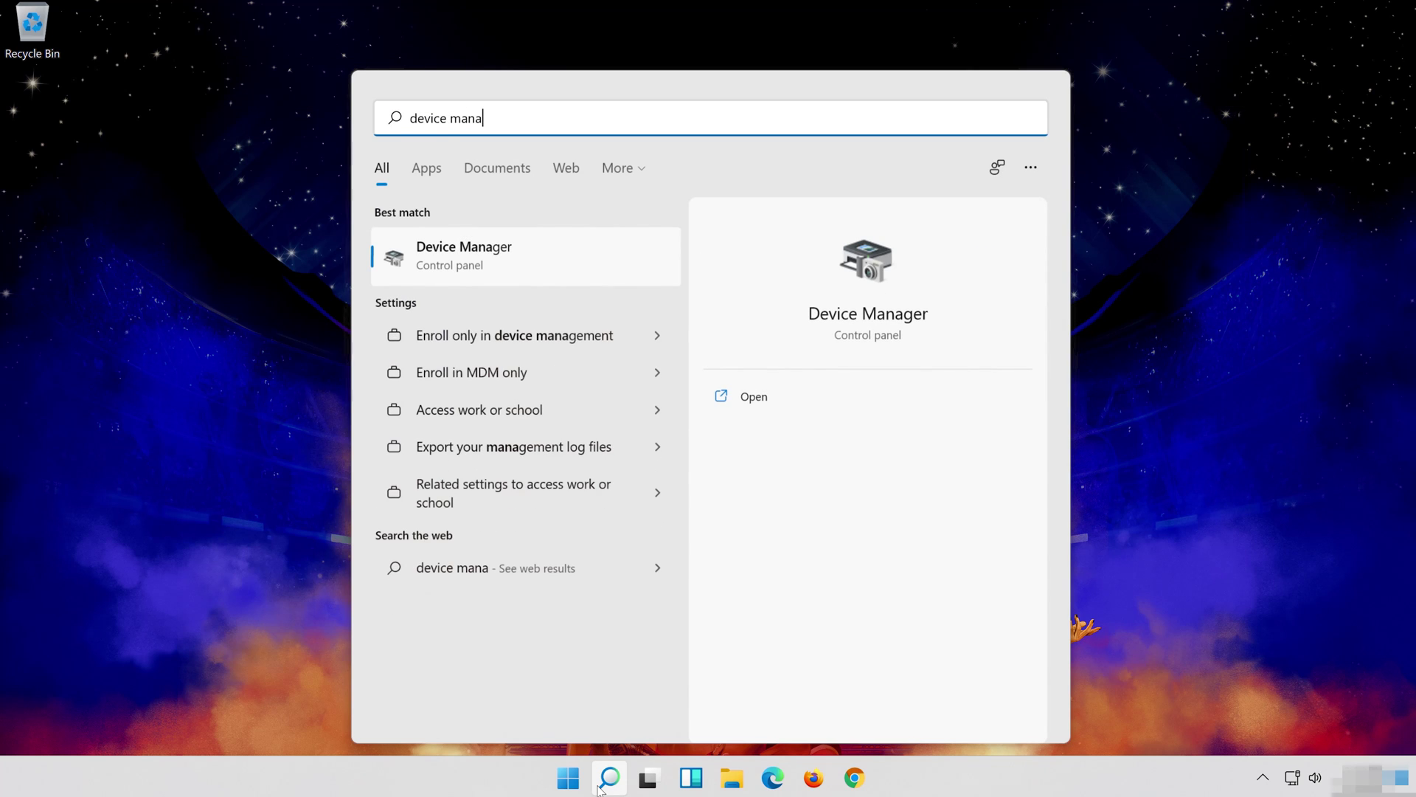
pyautogui.write('ger')
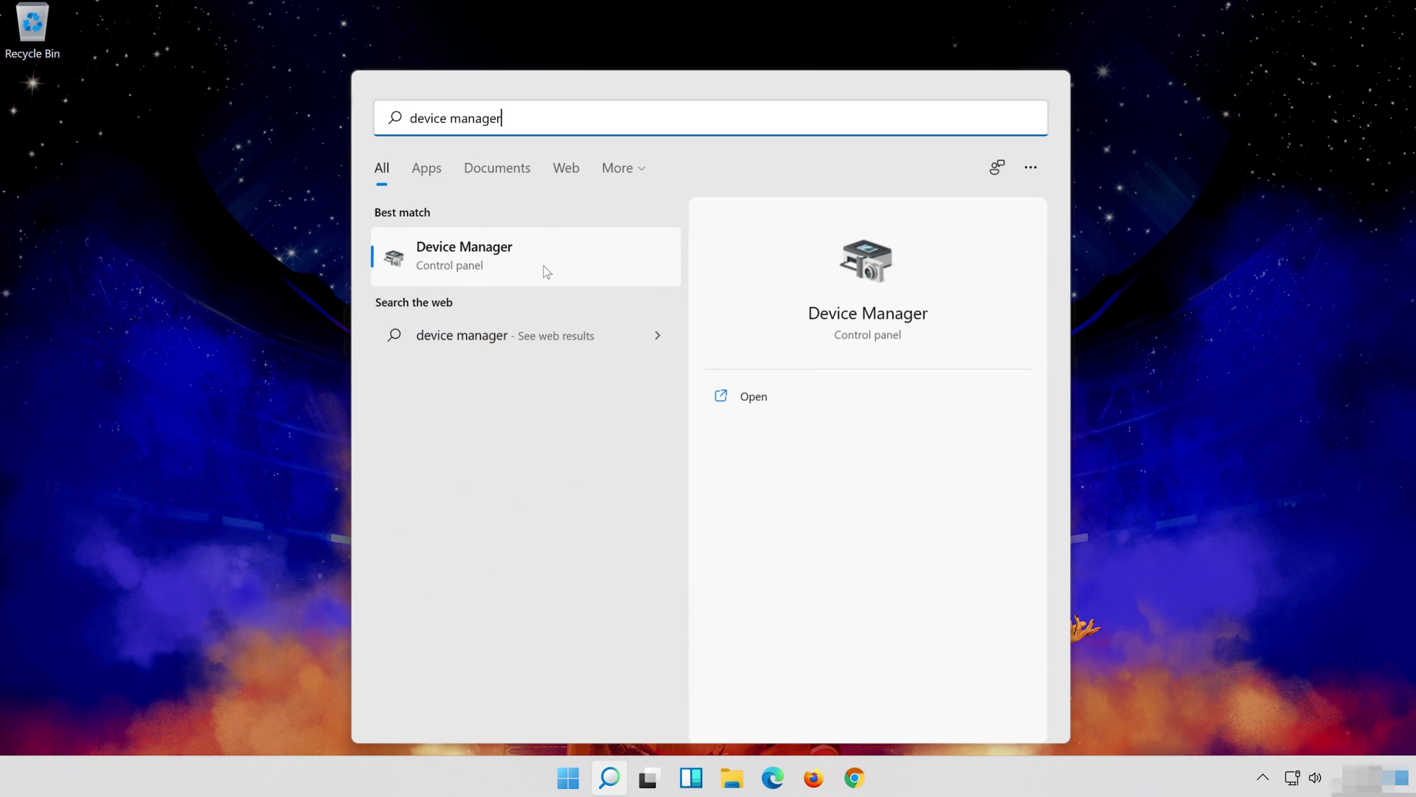
pyautogui.click(489, 265)
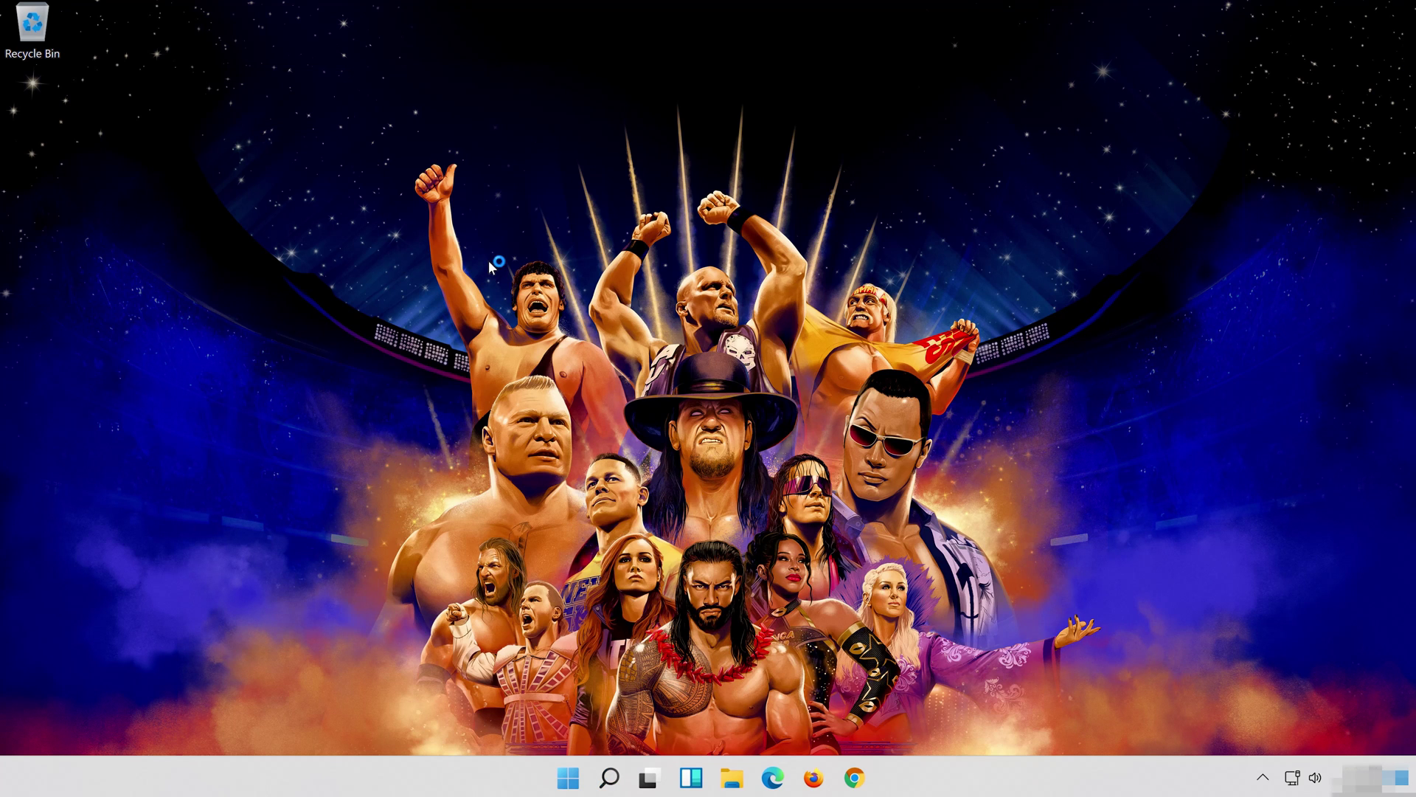
pyautogui.moveTo(256, 168); pyautogui.dragTo(570, 176)
# - Show the High Definition Audio Device under Sound, video and game controllers and open its driver properties
pyautogui.scroll(-2, 730, 391)
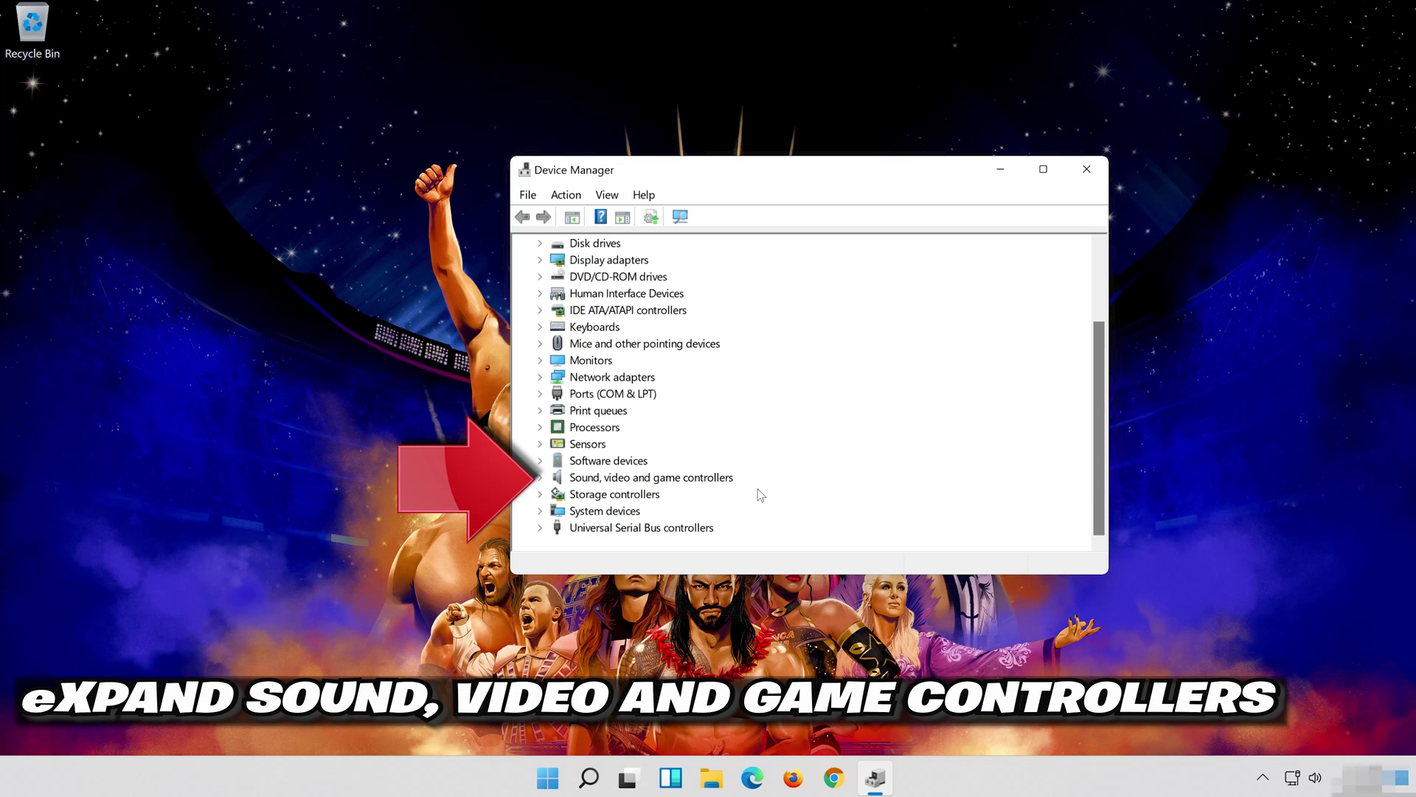
pyautogui.click(541, 478)
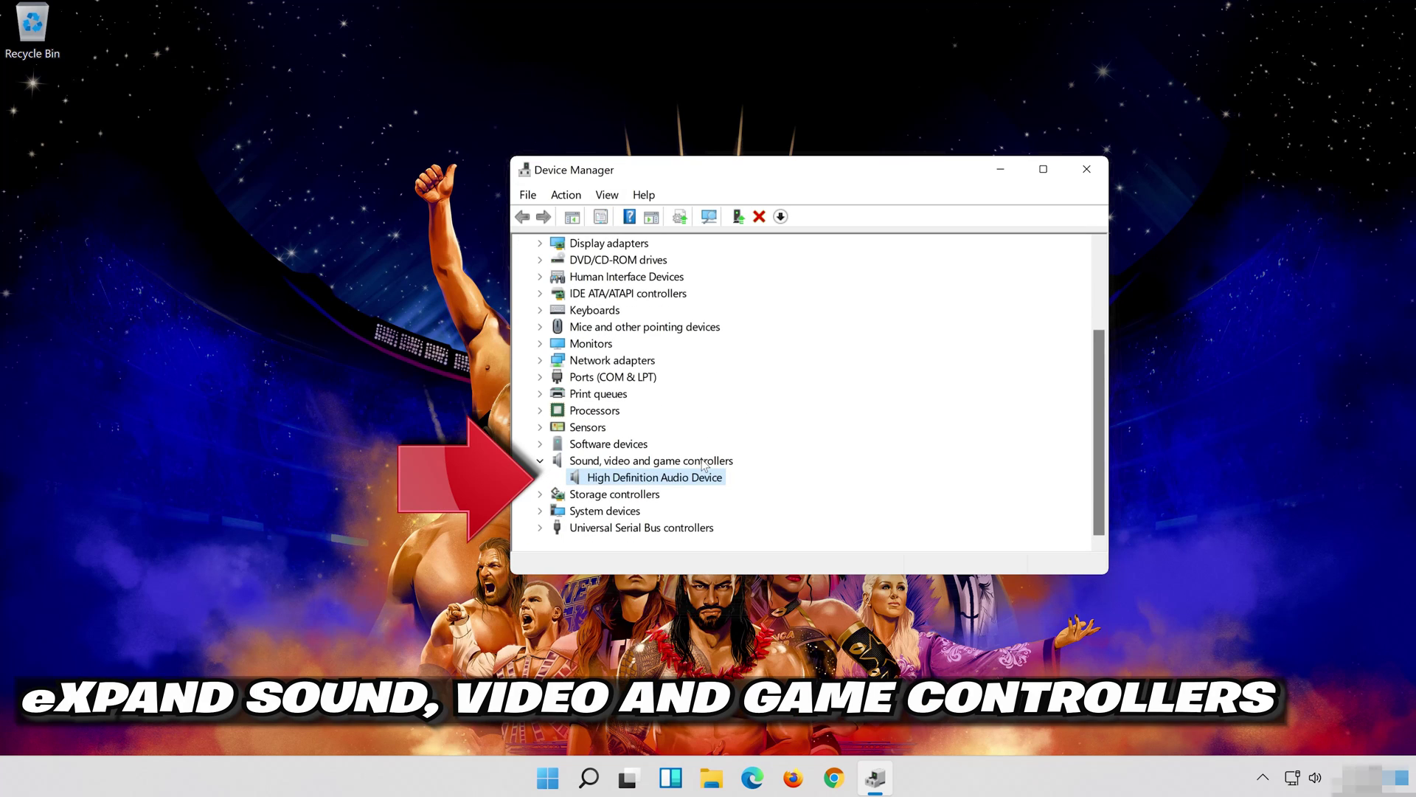
pyautogui.rightClick(654, 483)
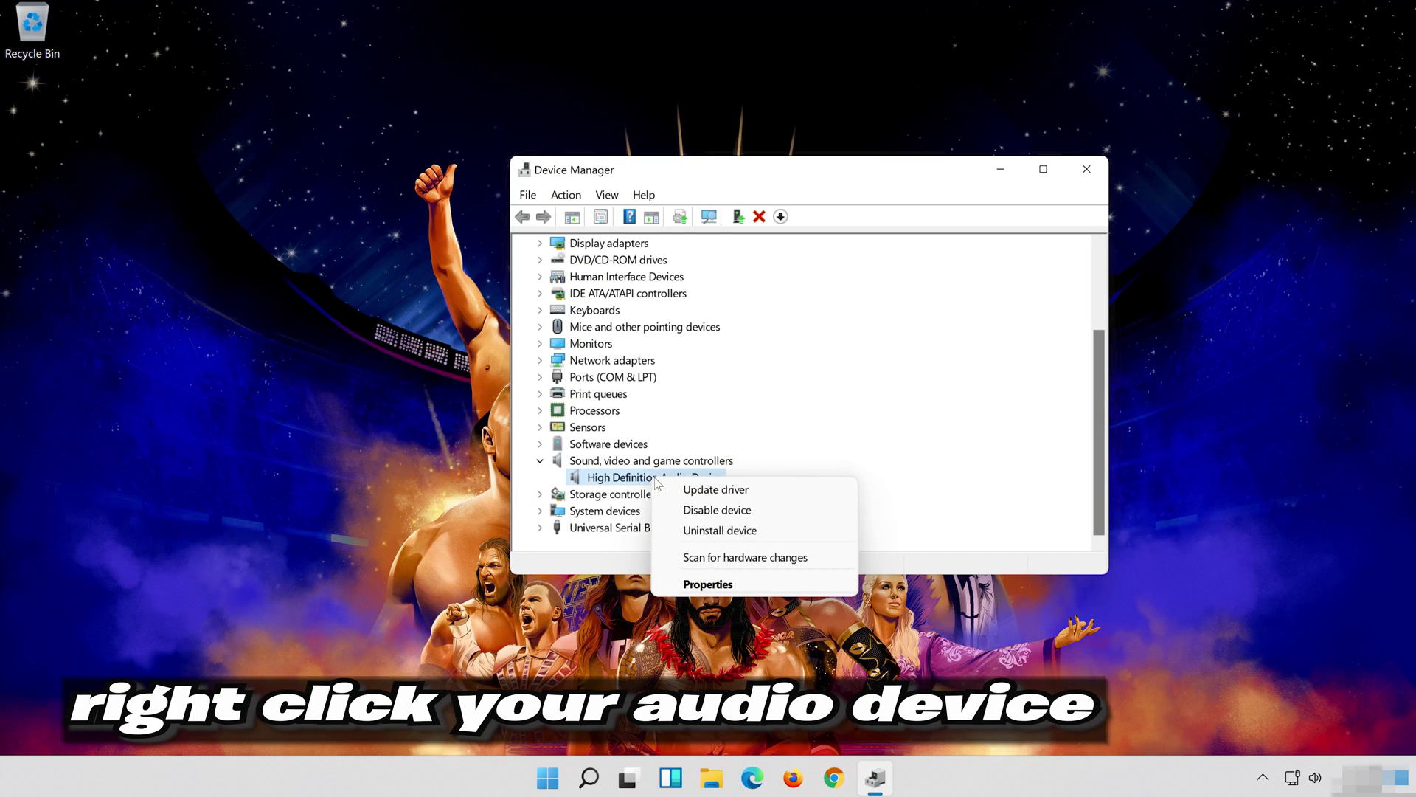
pyautogui.click(708, 584)
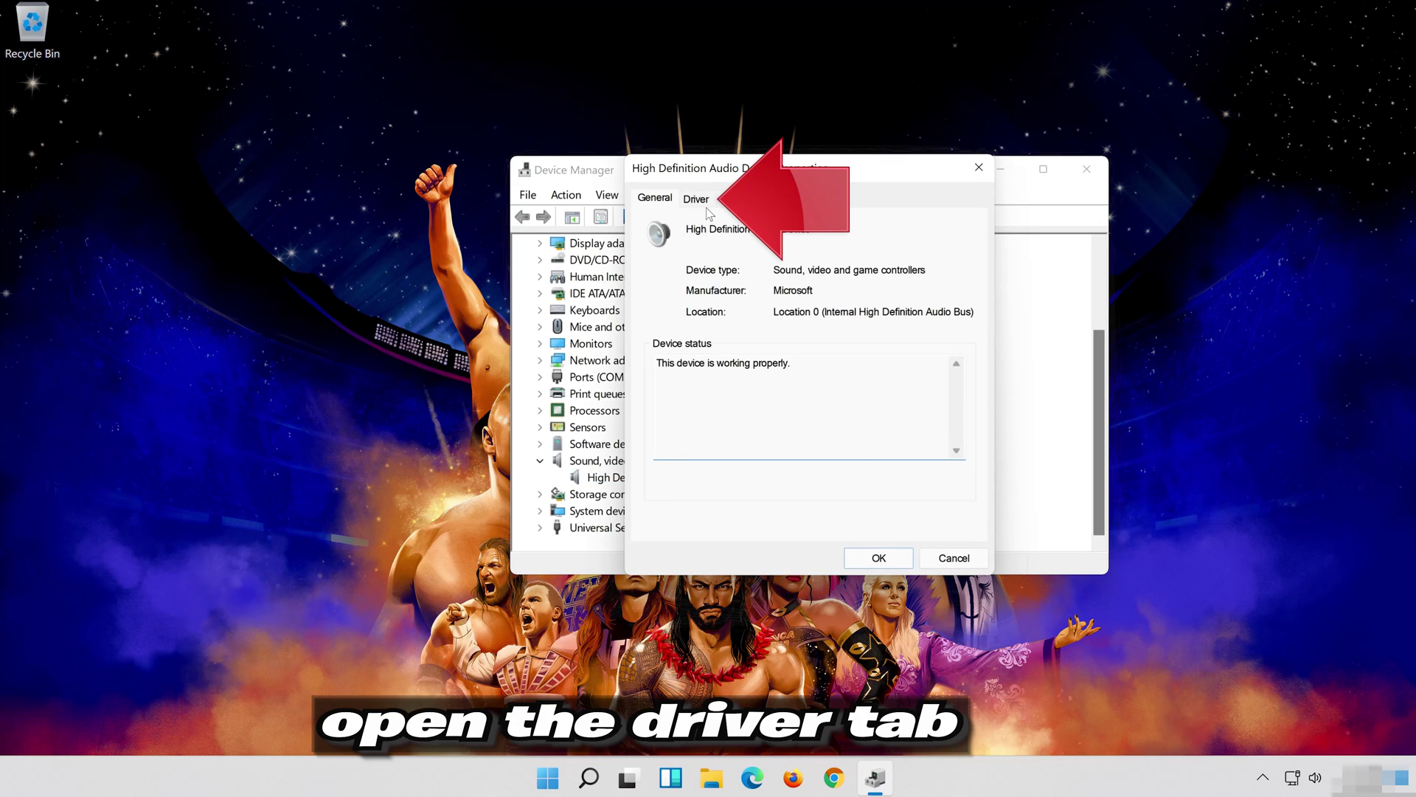
pyautogui.click(686, 210)
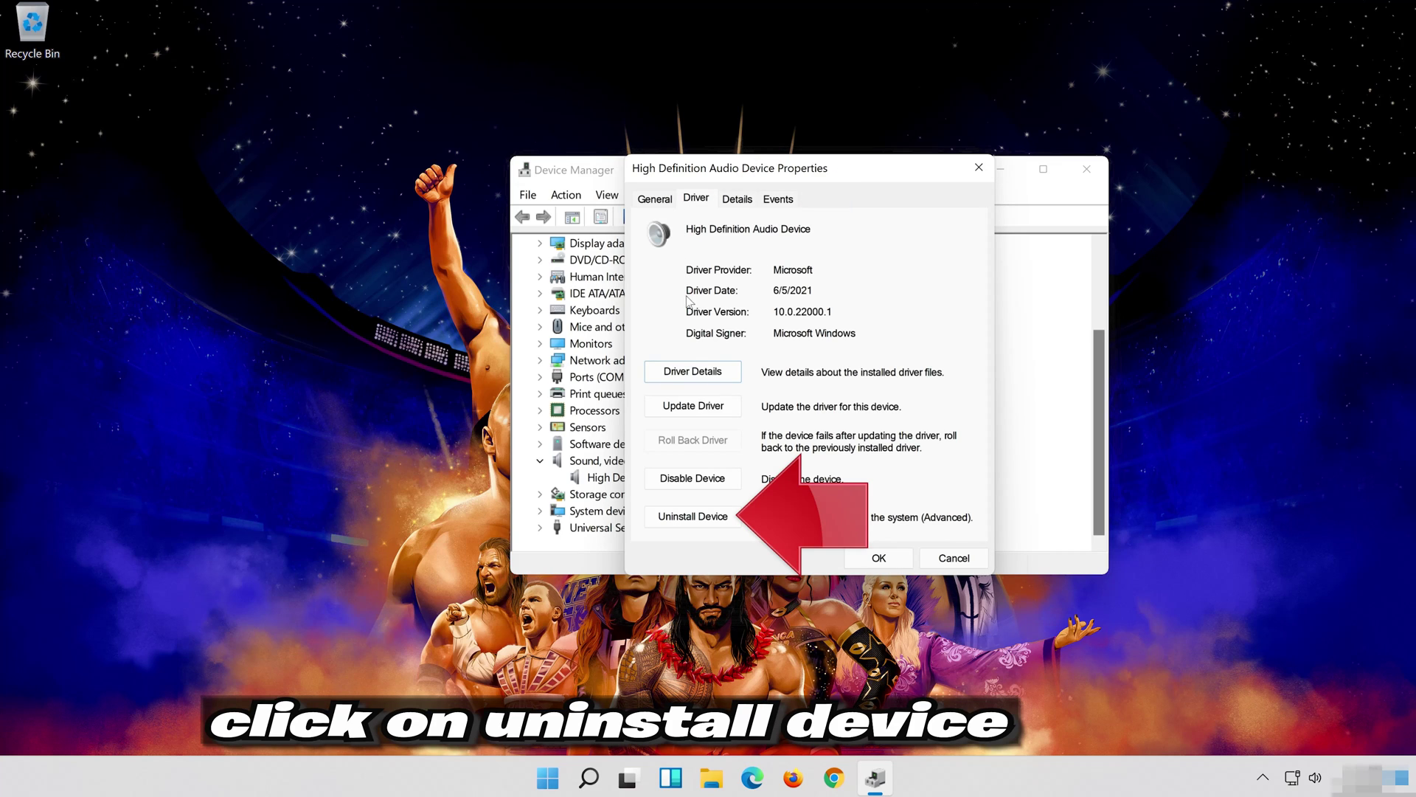
# - Uninstall the High Definition Audio Device from the system, confirming the warning, and close Device Manager
pyautogui.click(694, 517)
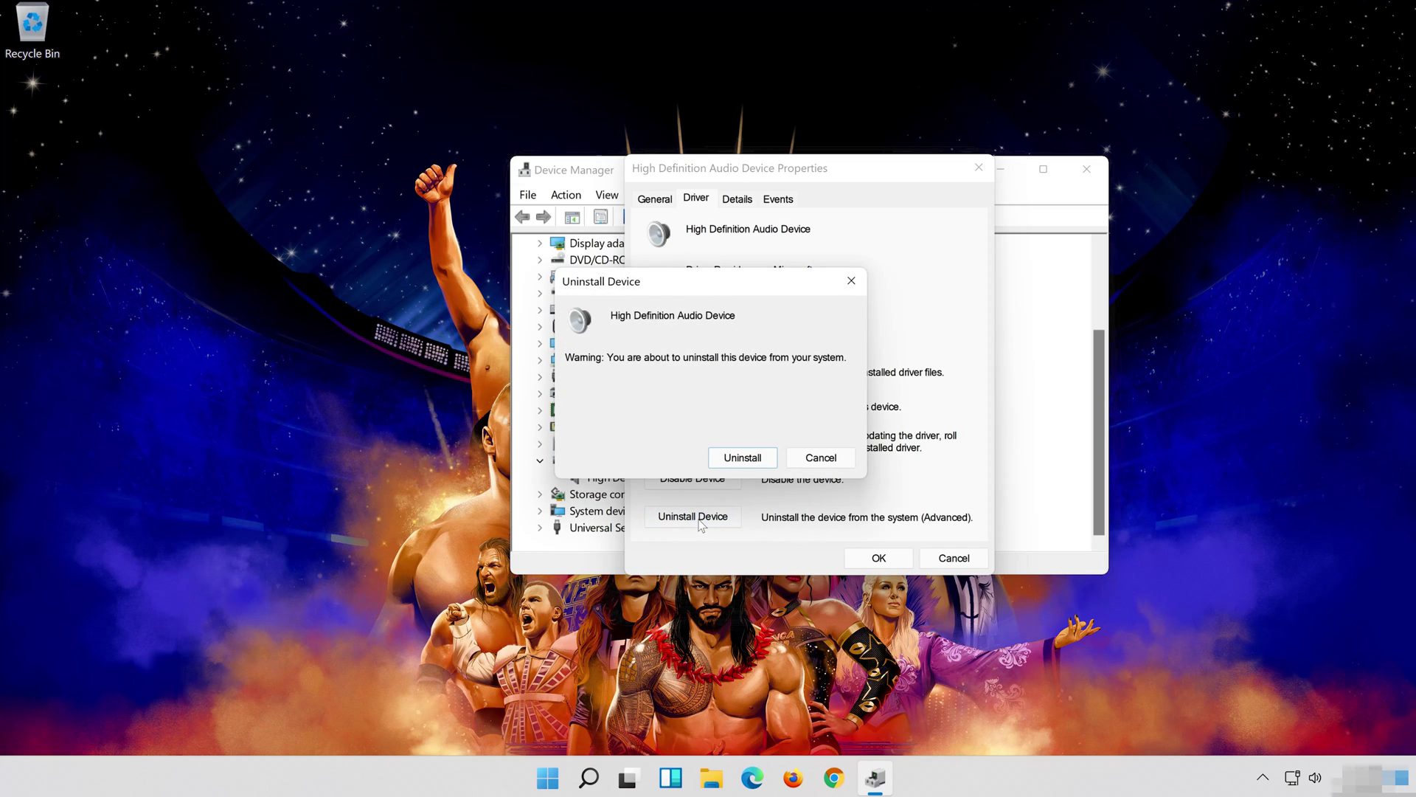
pyautogui.click(747, 458)
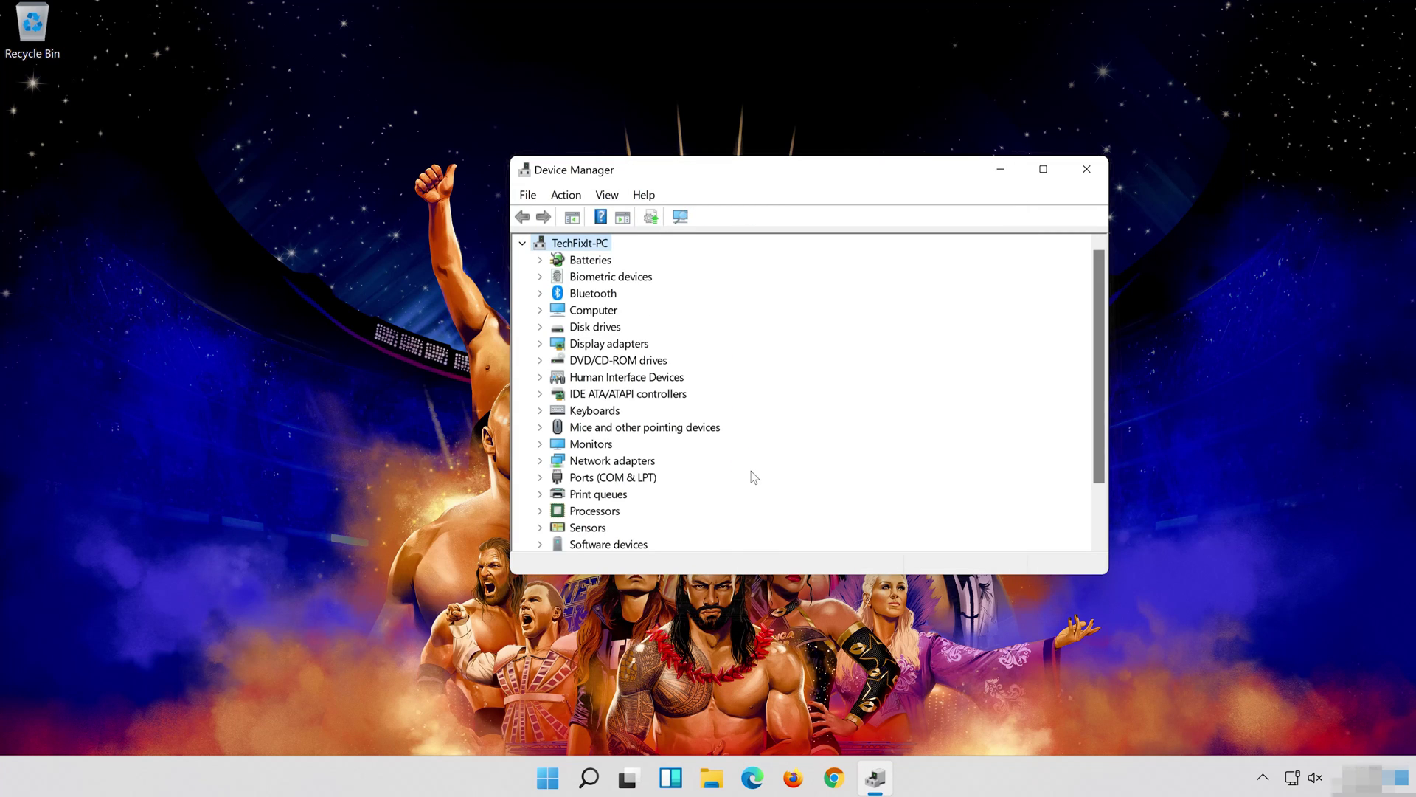
pyautogui.click(1086, 169)
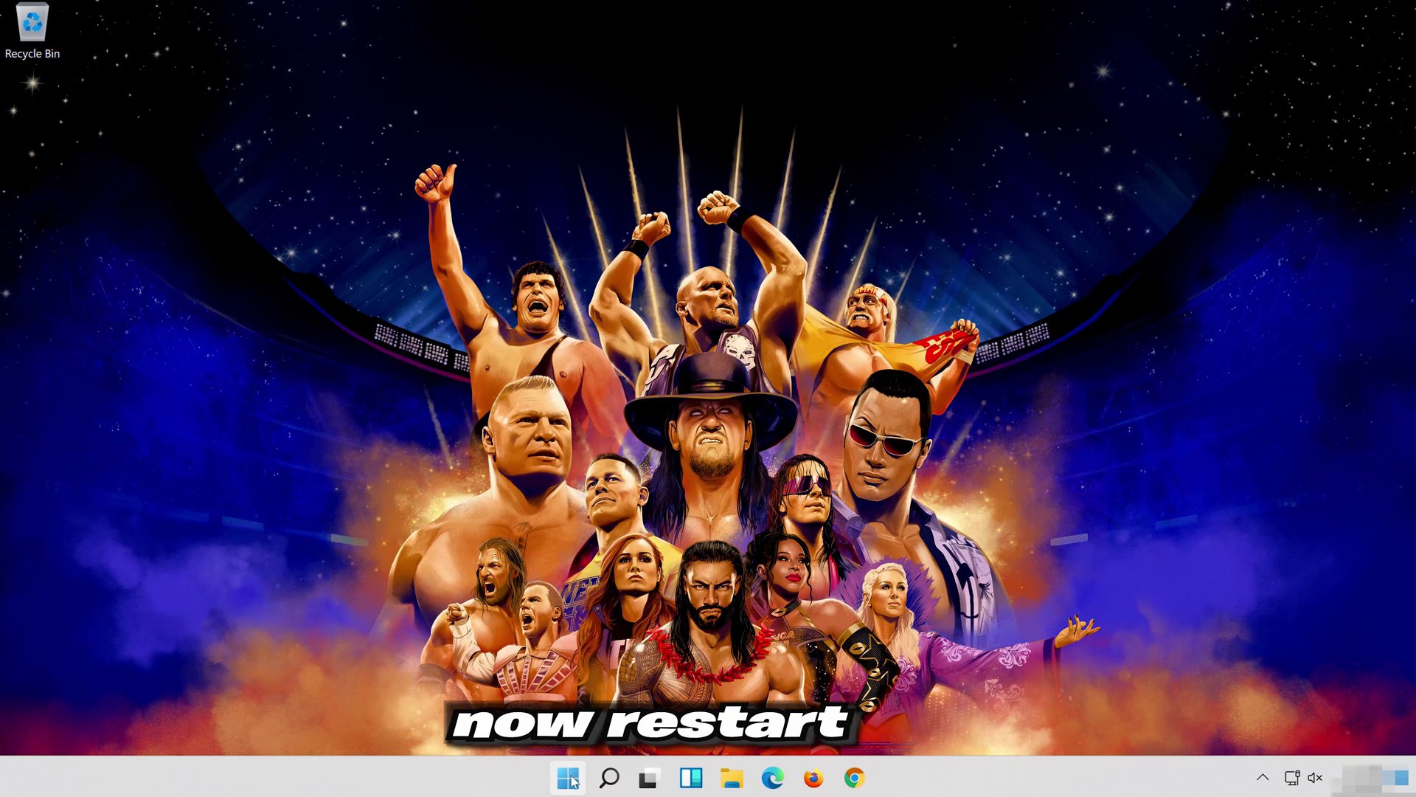
# - Restart the computer to complete the audio device removal
pyautogui.click(568, 779)
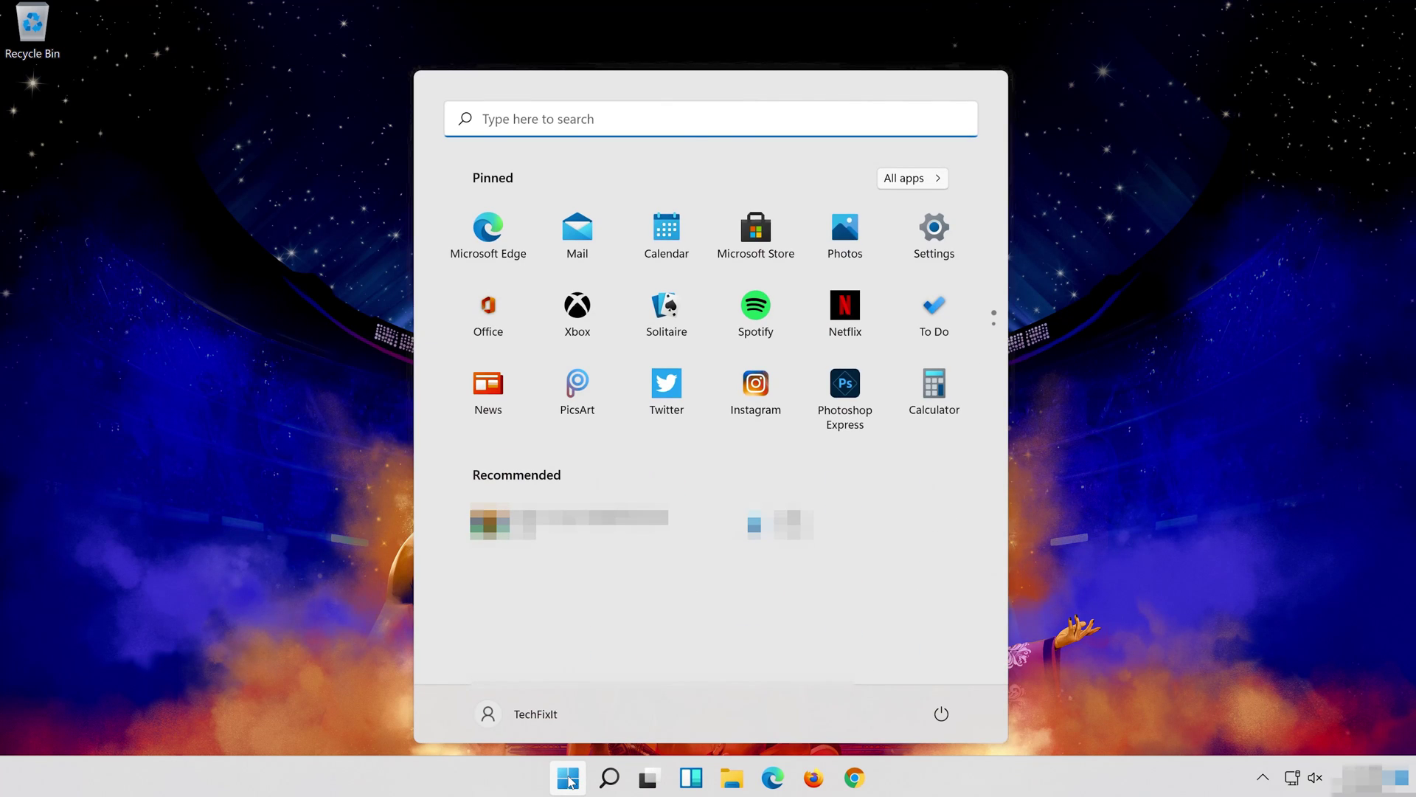
pyautogui.click(940, 714)
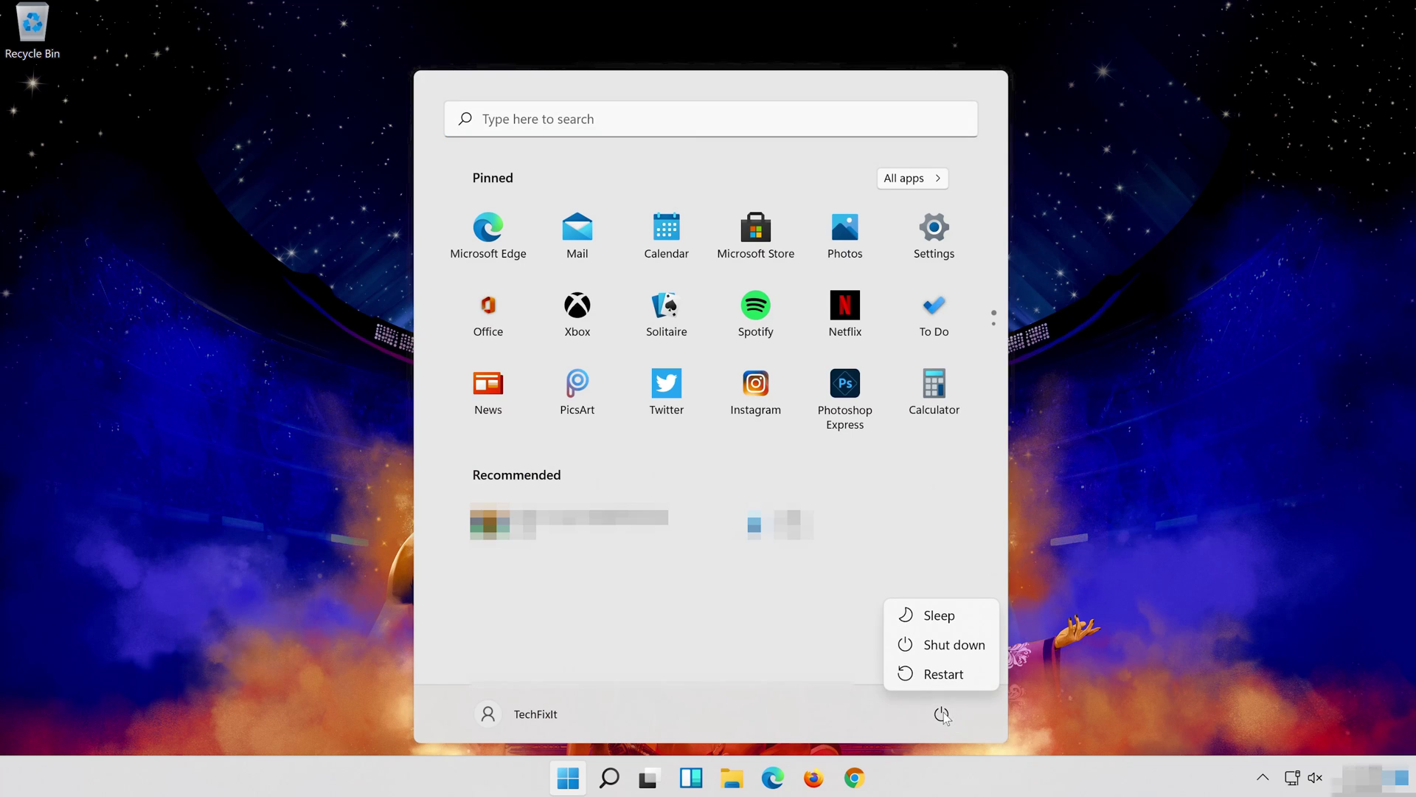
pyautogui.click(958, 684)
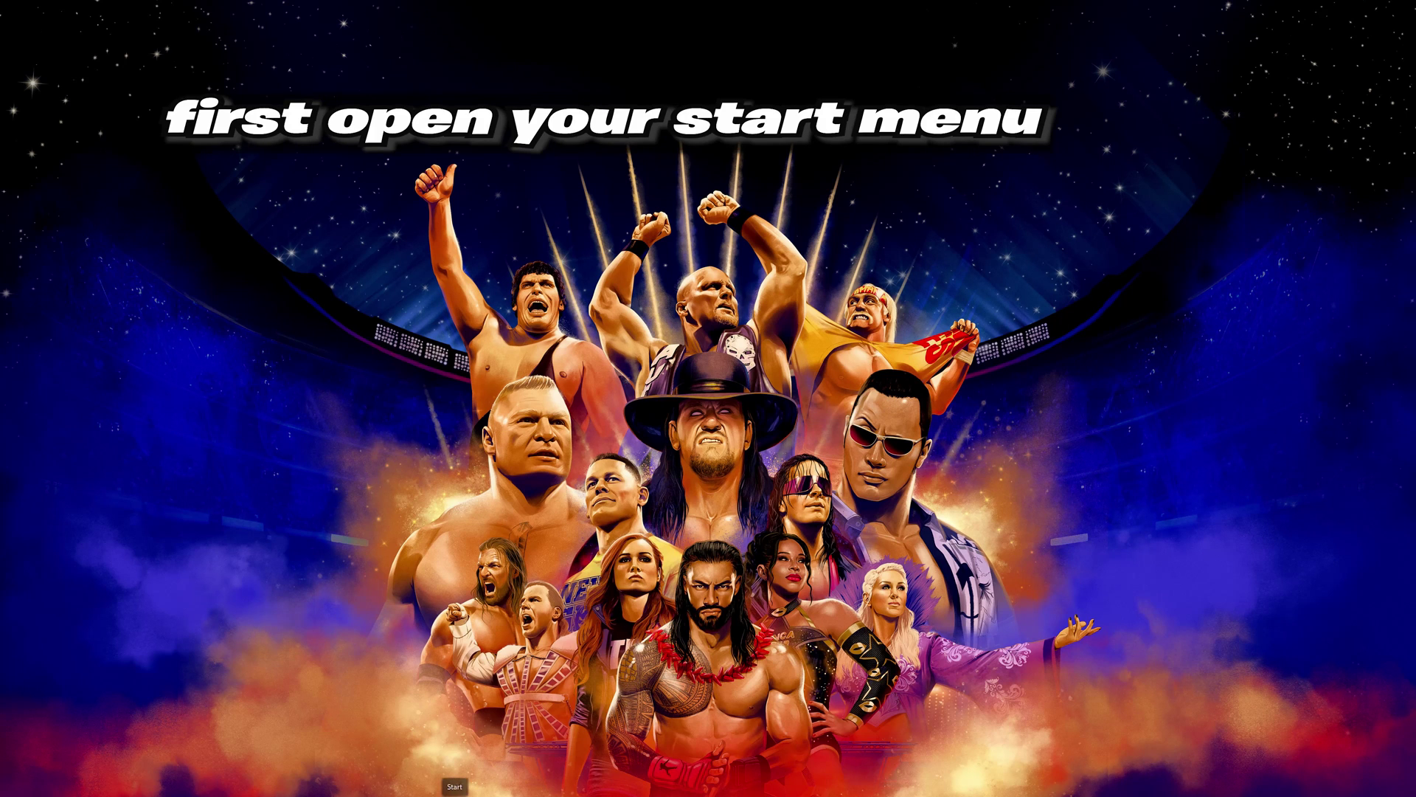
# - Open the Sound page of the System settings and choose the HDV 820 headphones as the output device
pyautogui.press('super')
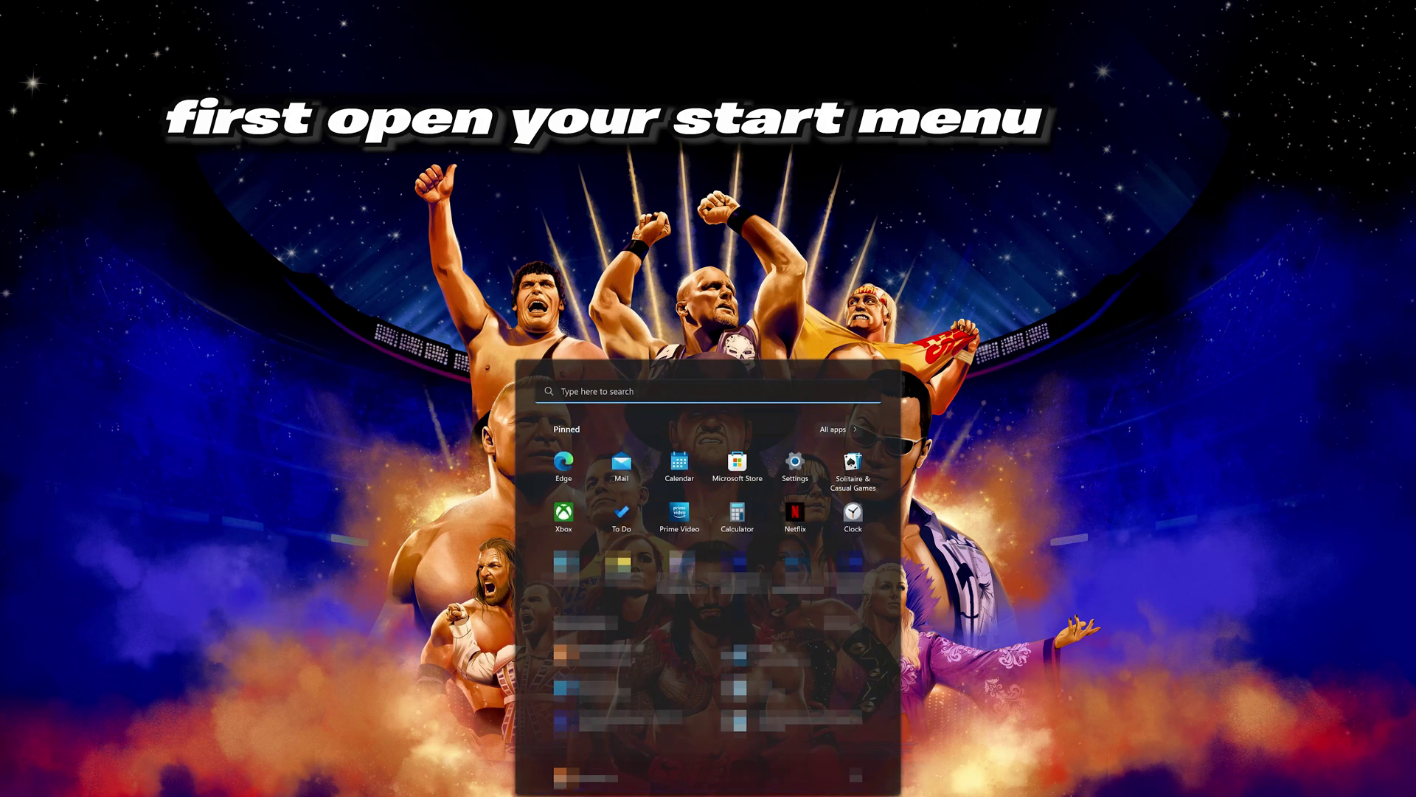
pyautogui.click(795, 464)
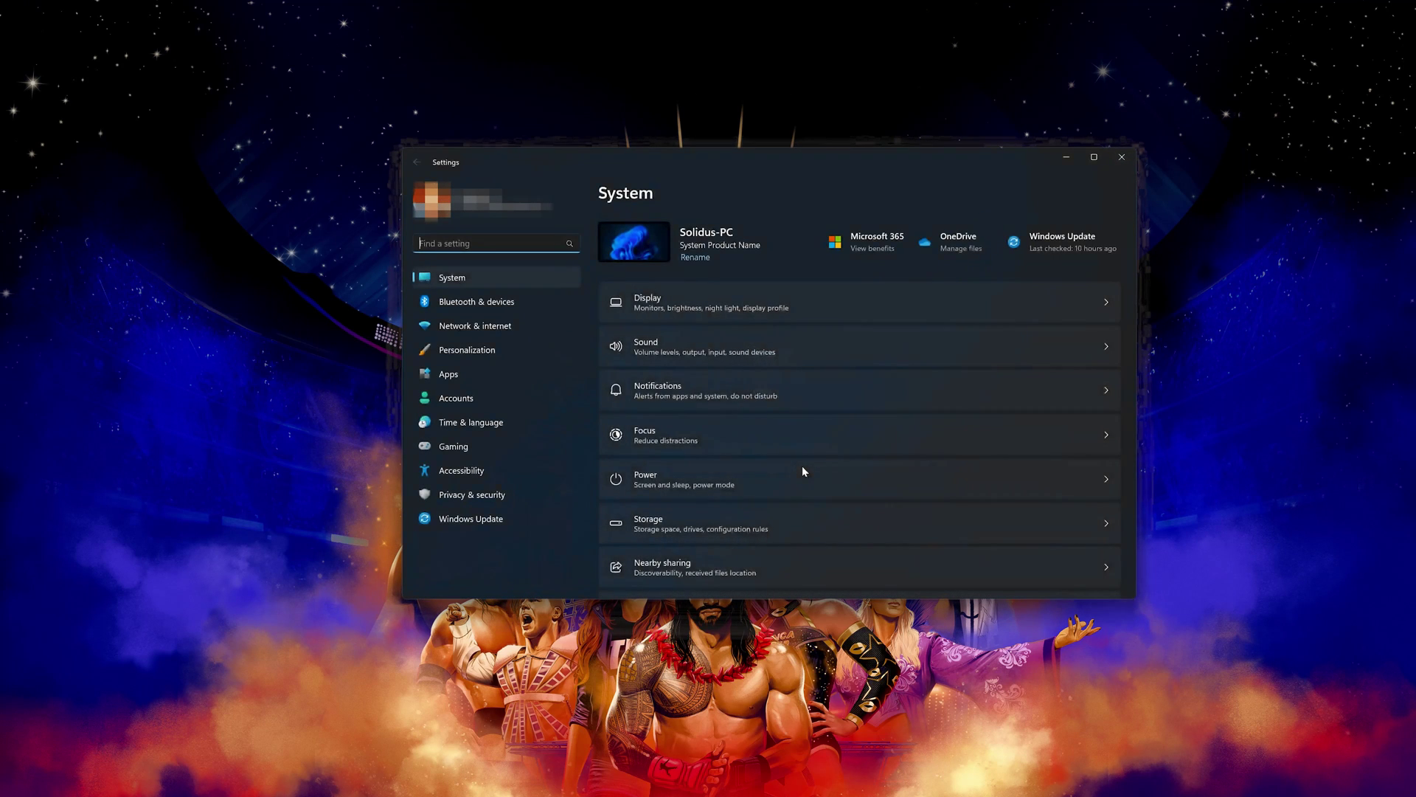
pyautogui.click(497, 275)
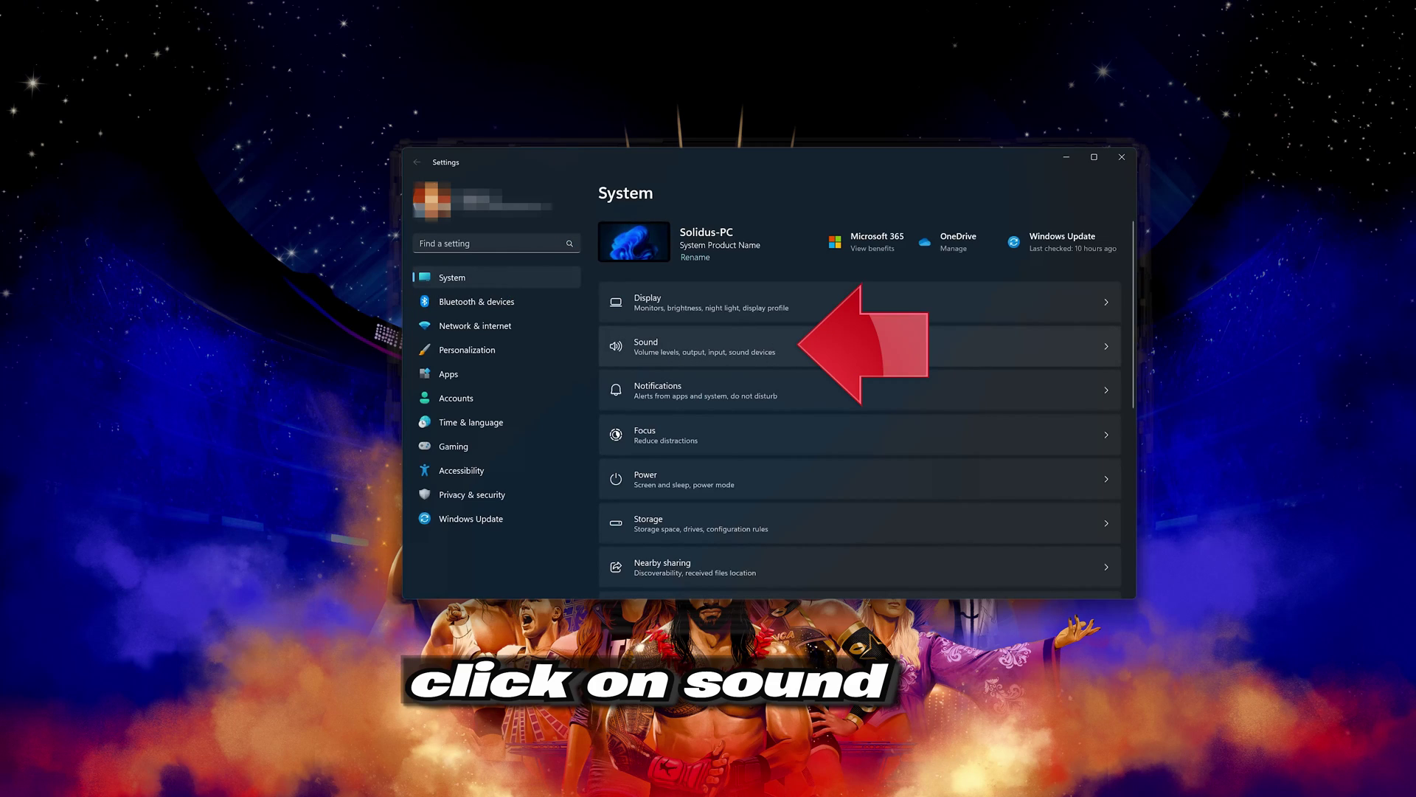
pyautogui.click(836, 344)
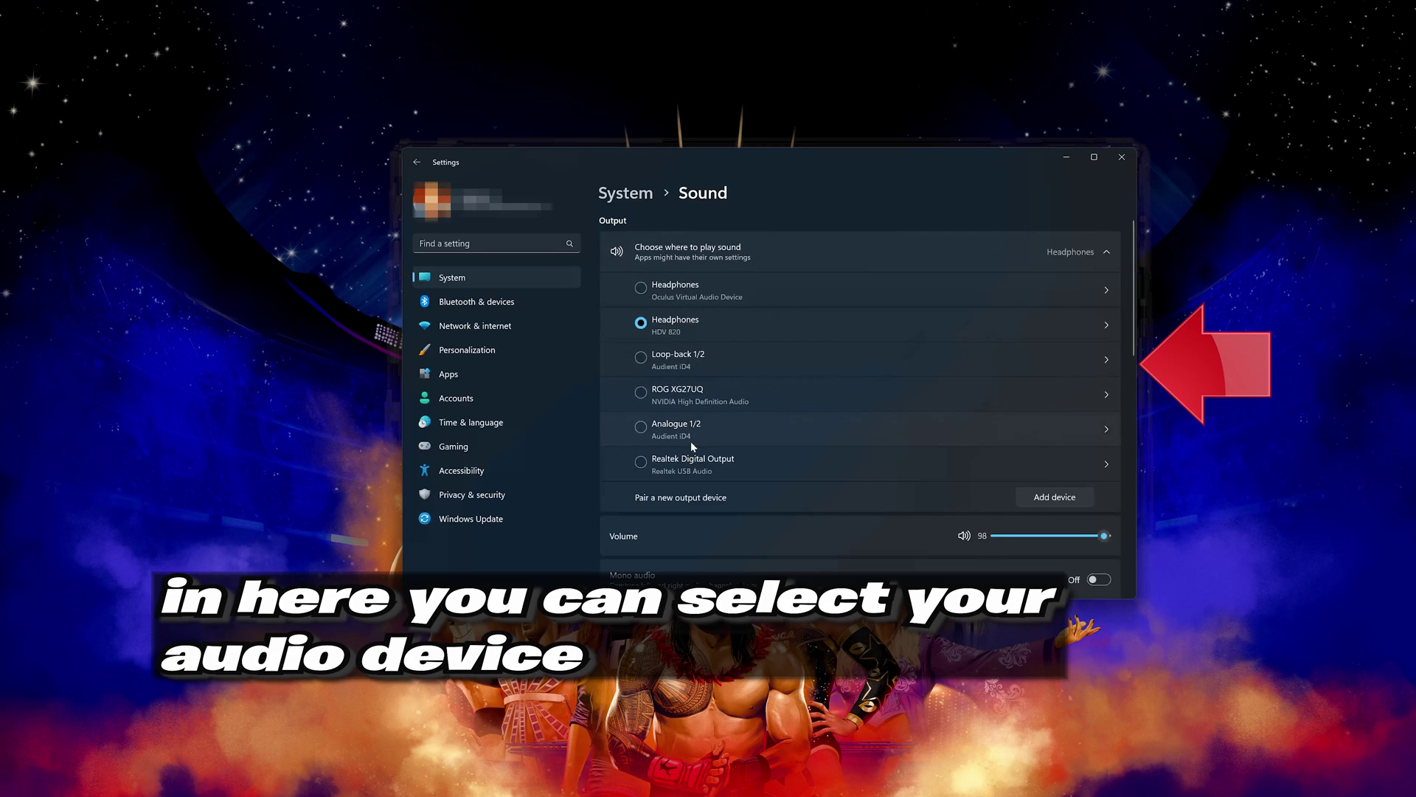
pyautogui.click(680, 294)
pyautogui.click(679, 322)
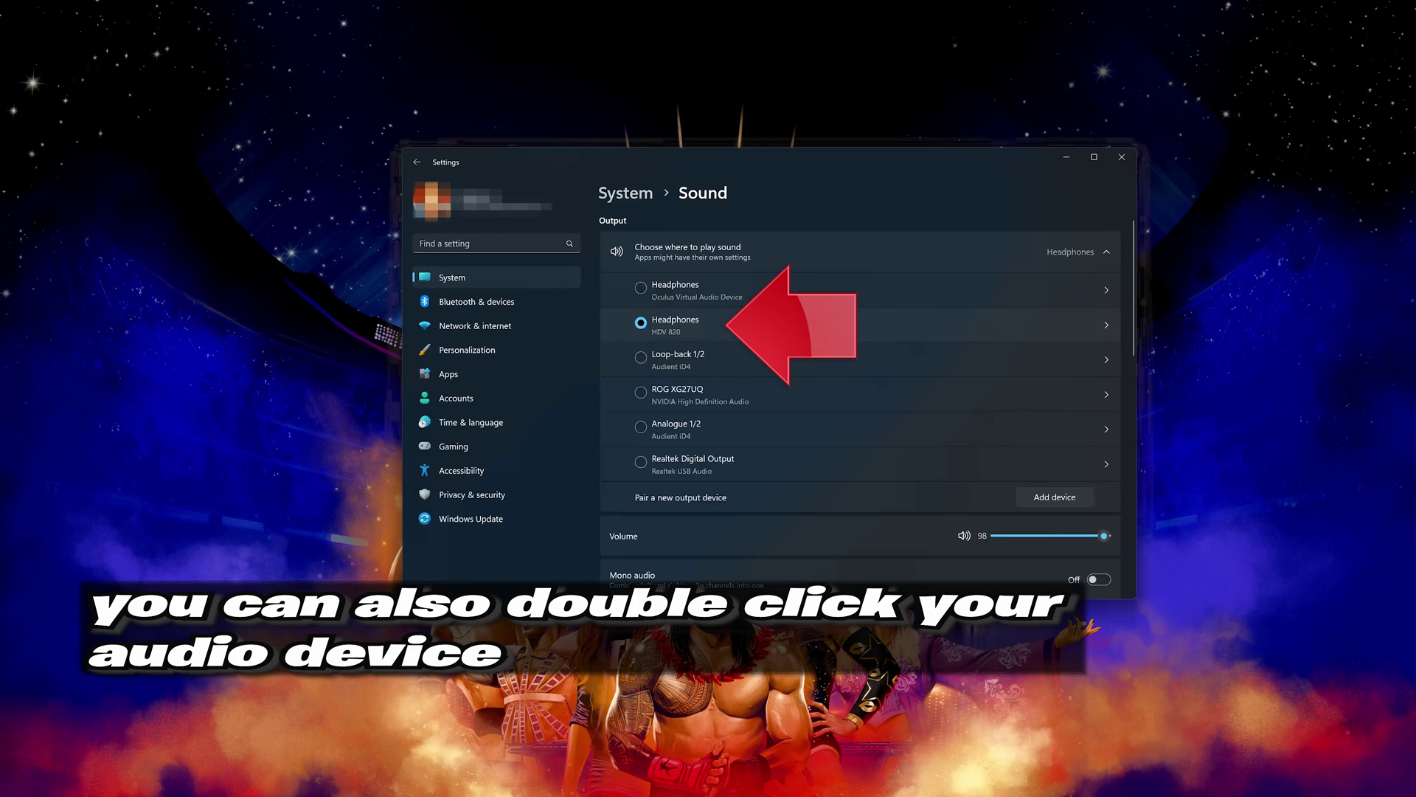
# - Review the HDV 820 headphones' properties and the options for adding a new output device, and close Settings
pyautogui.doubleClick(762, 322)
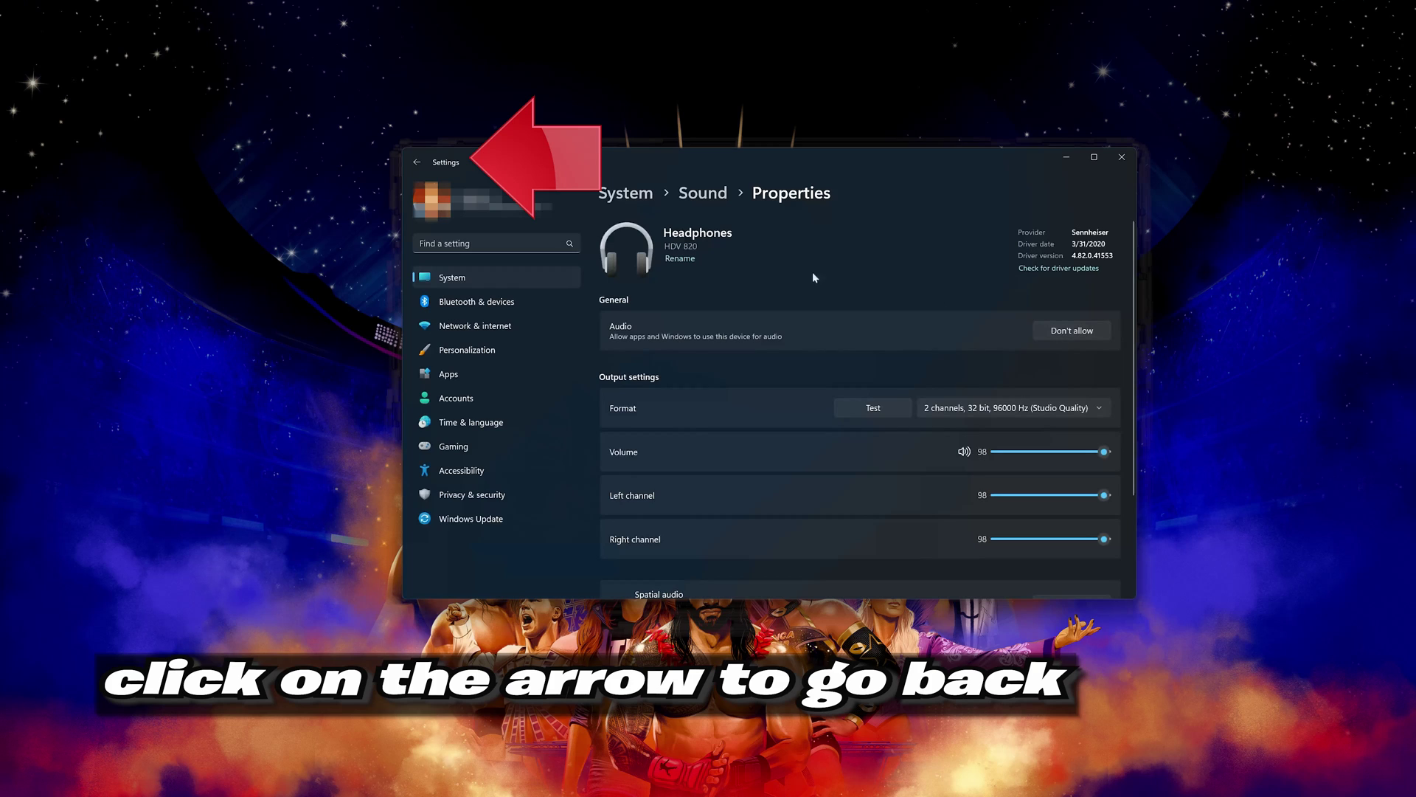
pyautogui.click(418, 163)
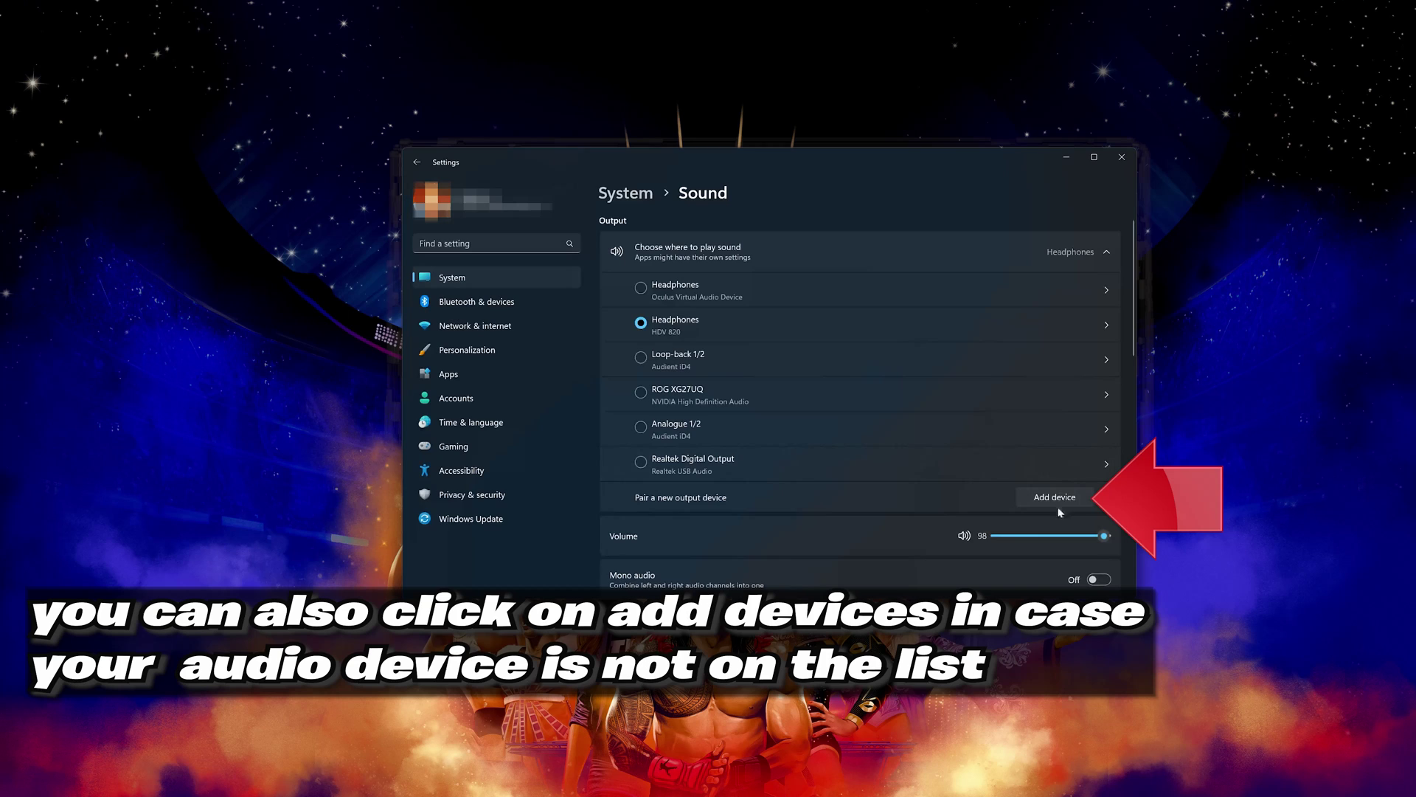
pyautogui.click(1052, 498)
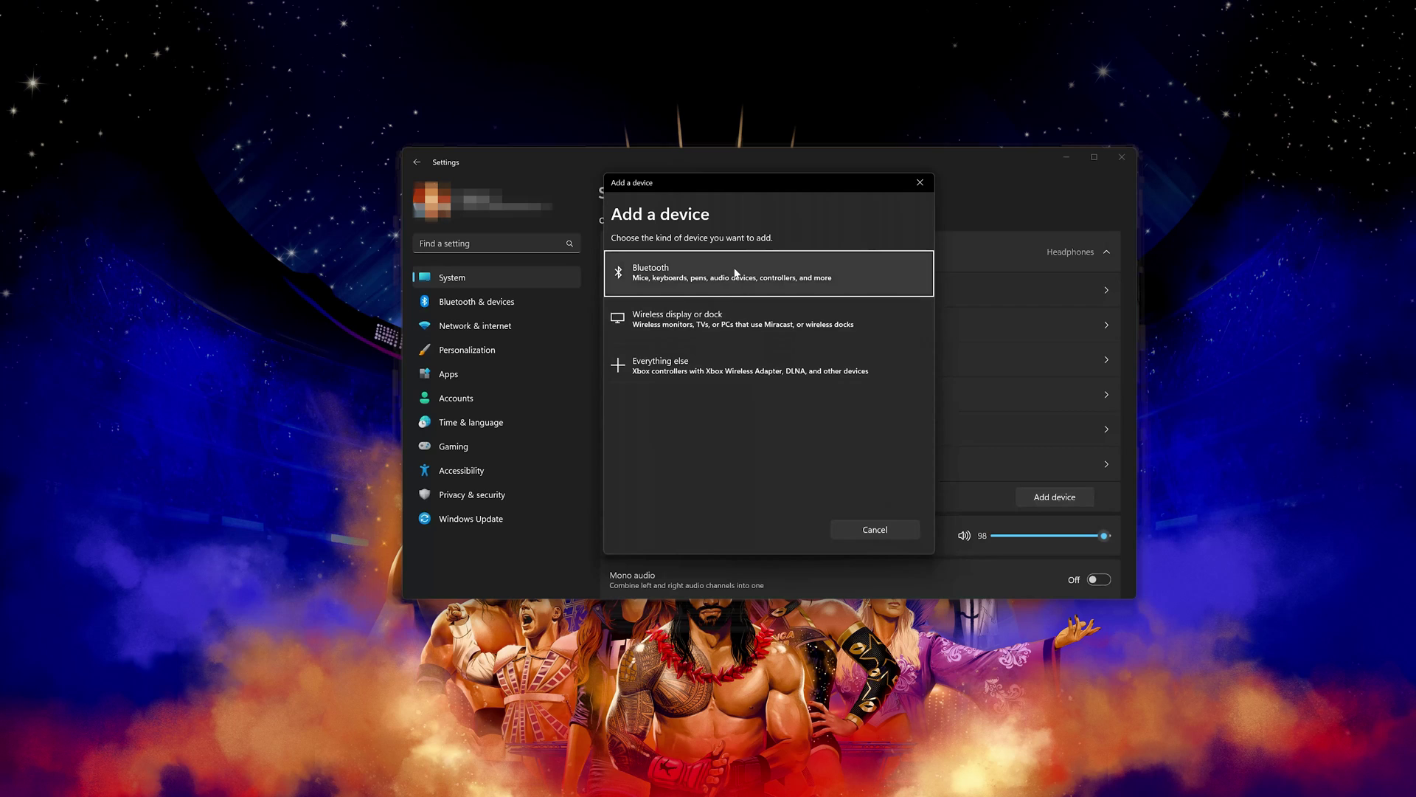
pyautogui.click(912, 183)
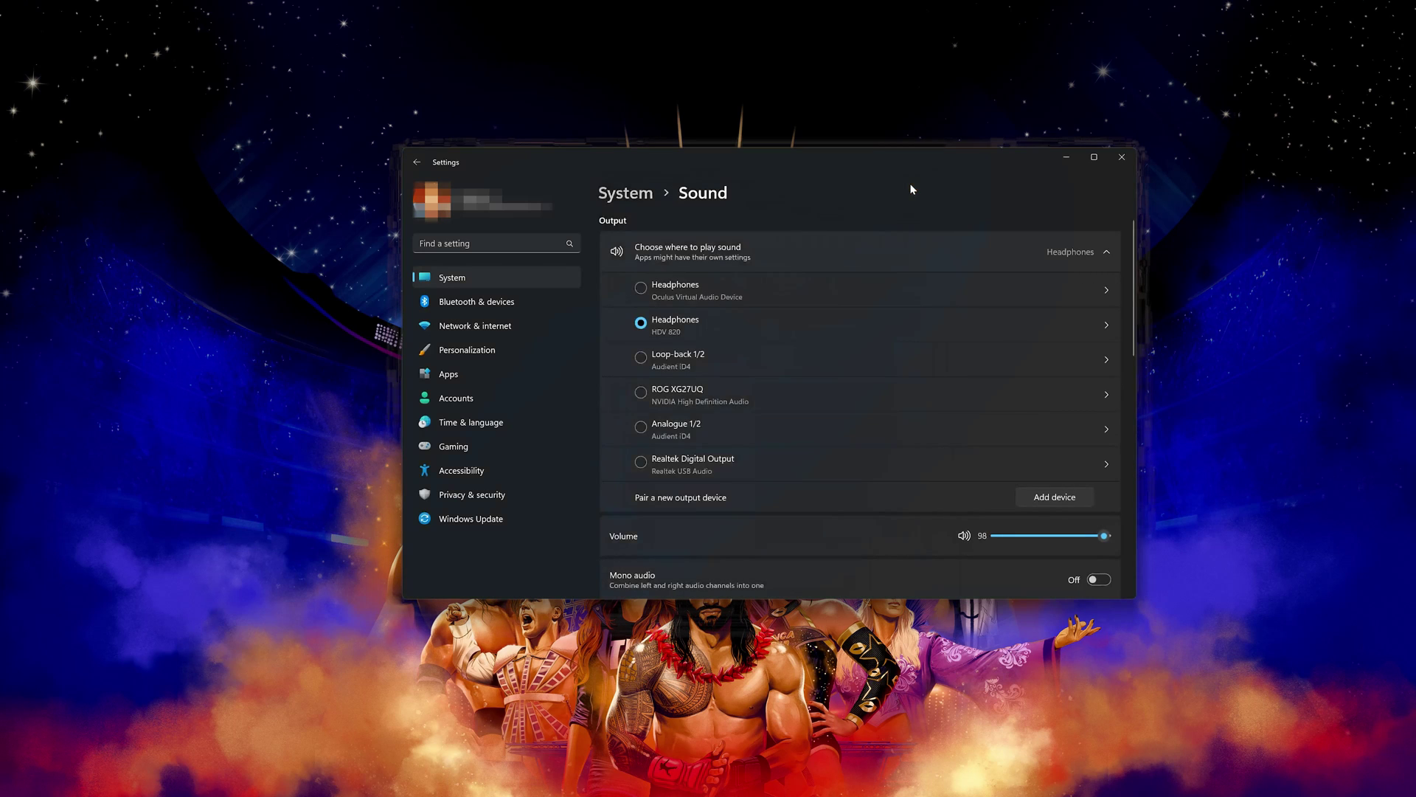
pyautogui.click(1122, 156)
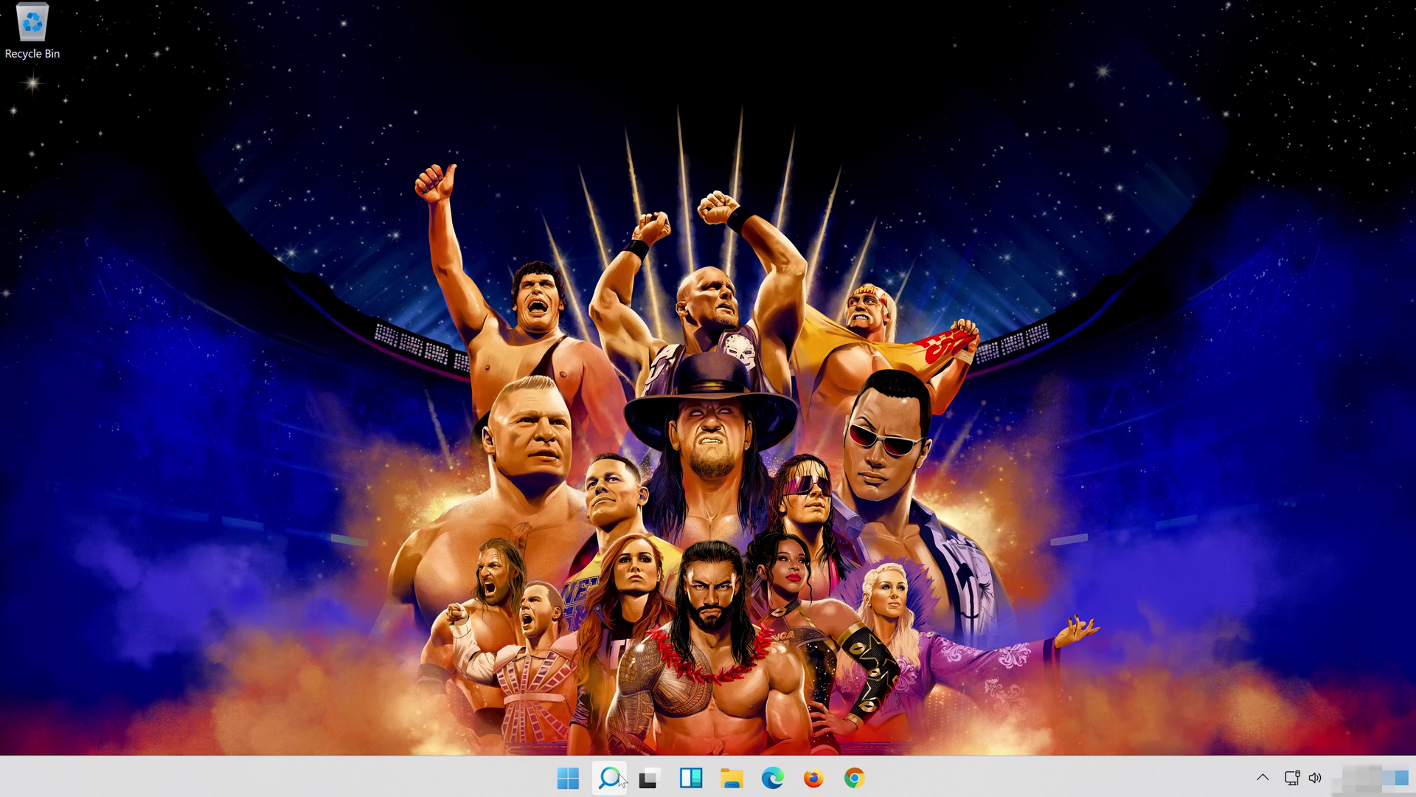
# - Search Windows for "device manager", open Device Manager and move its window to the middle of the desktop
pyautogui.click(618, 778)
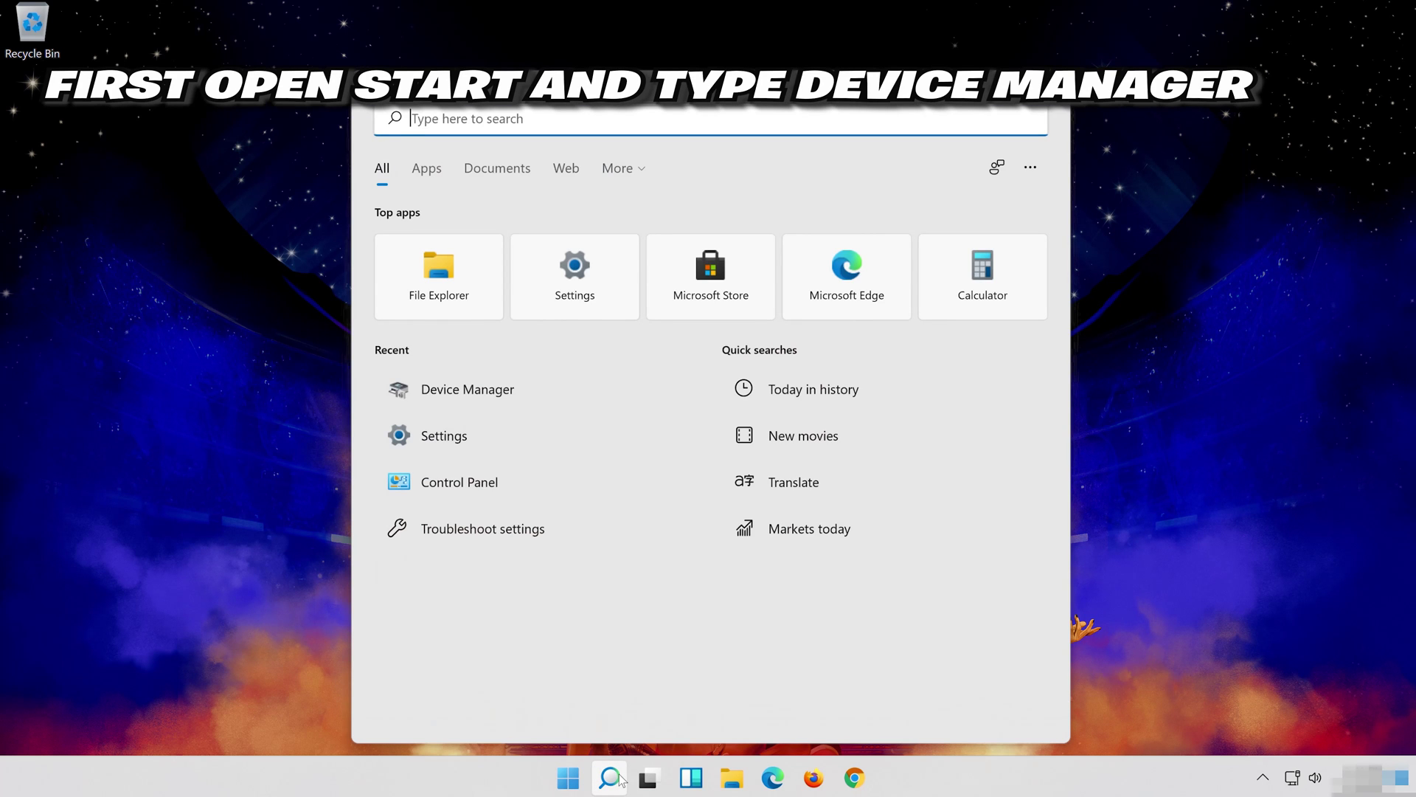
pyautogui.write('device ')
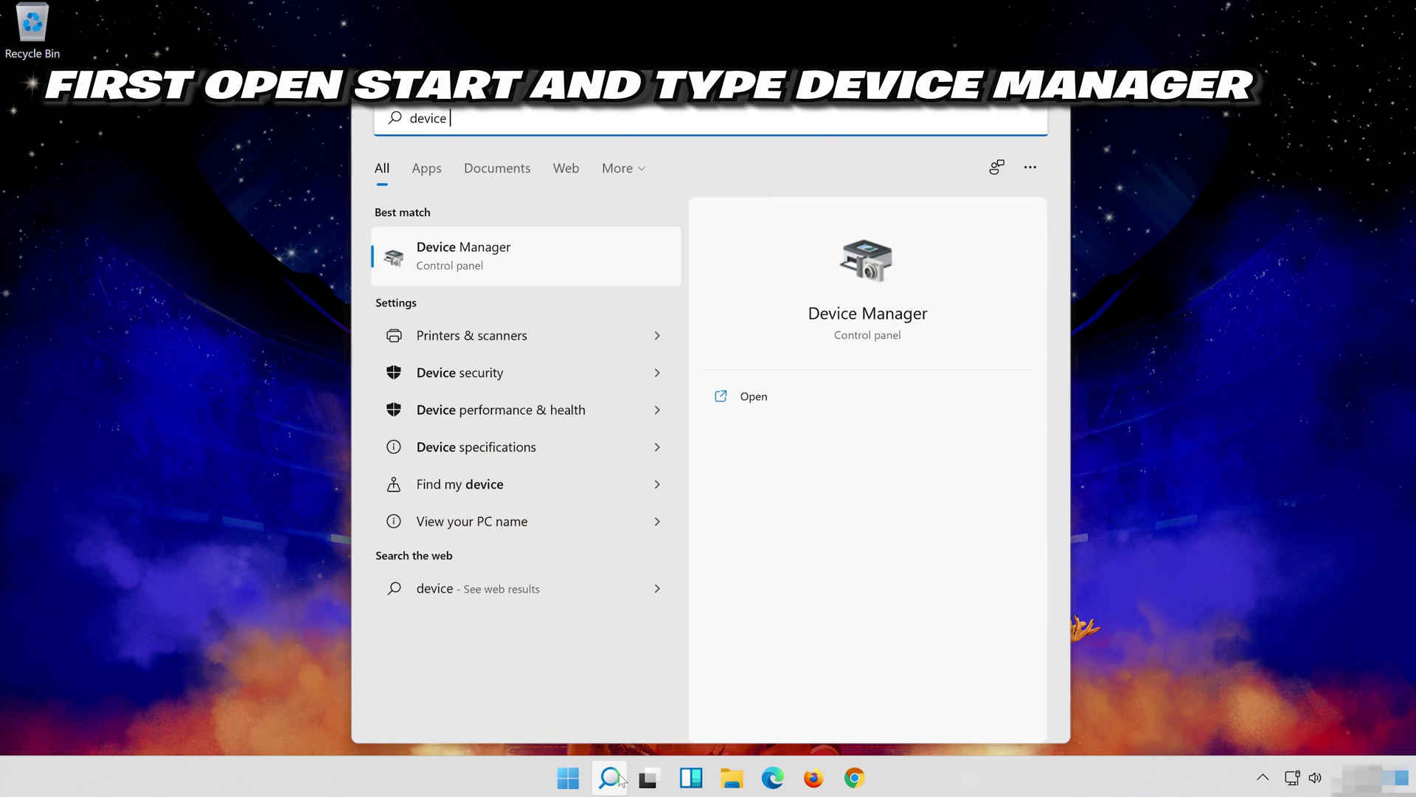
pyautogui.write('manage')
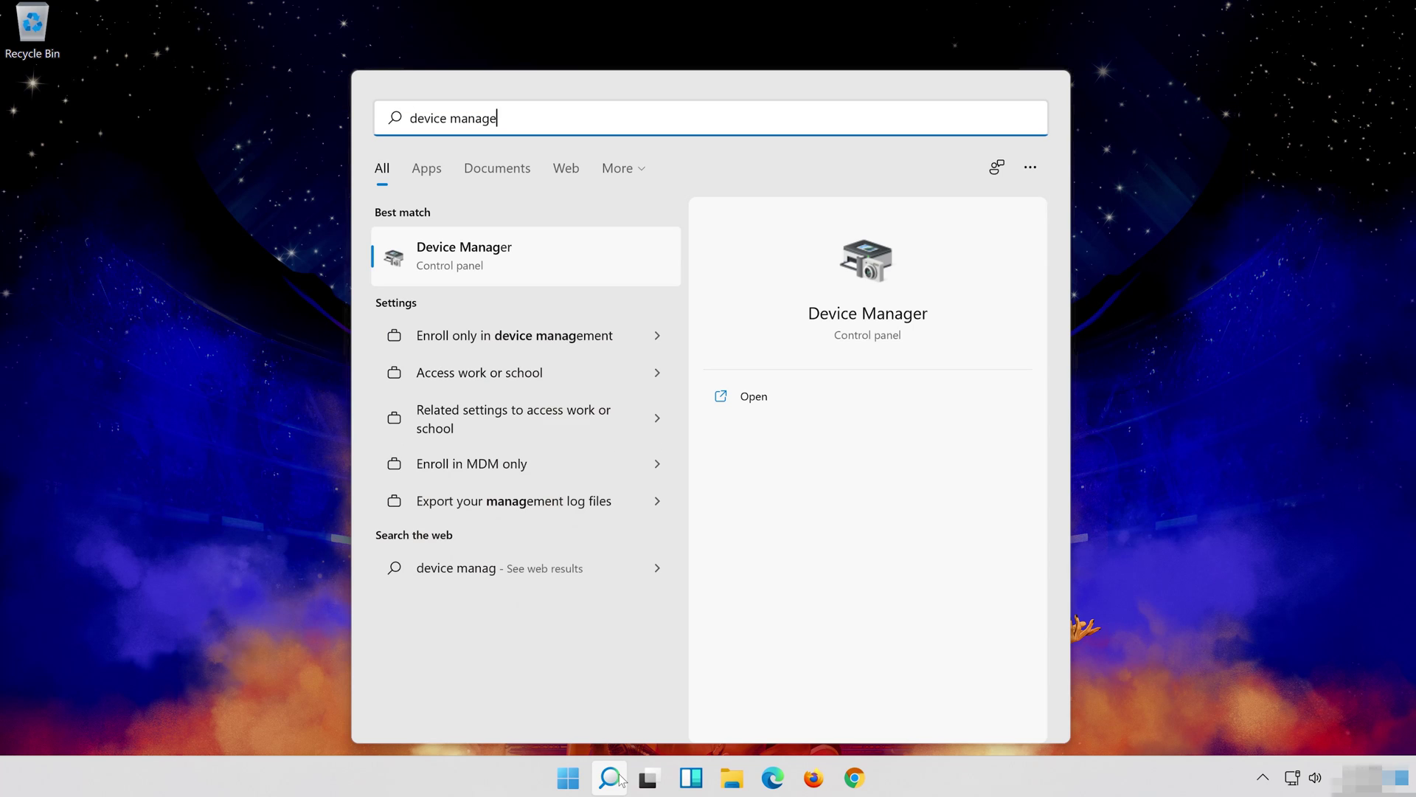
pyautogui.write('r')
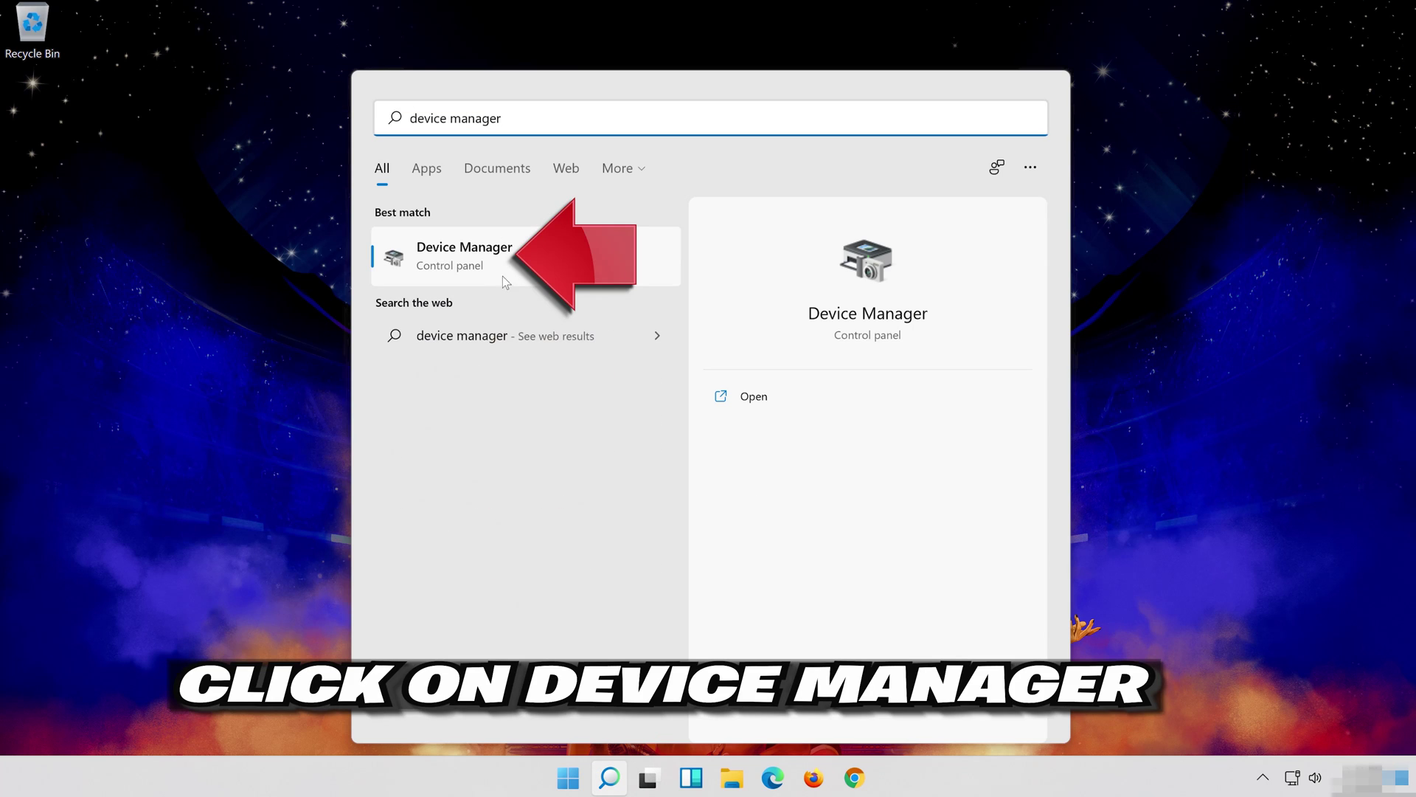
pyautogui.click(585, 260)
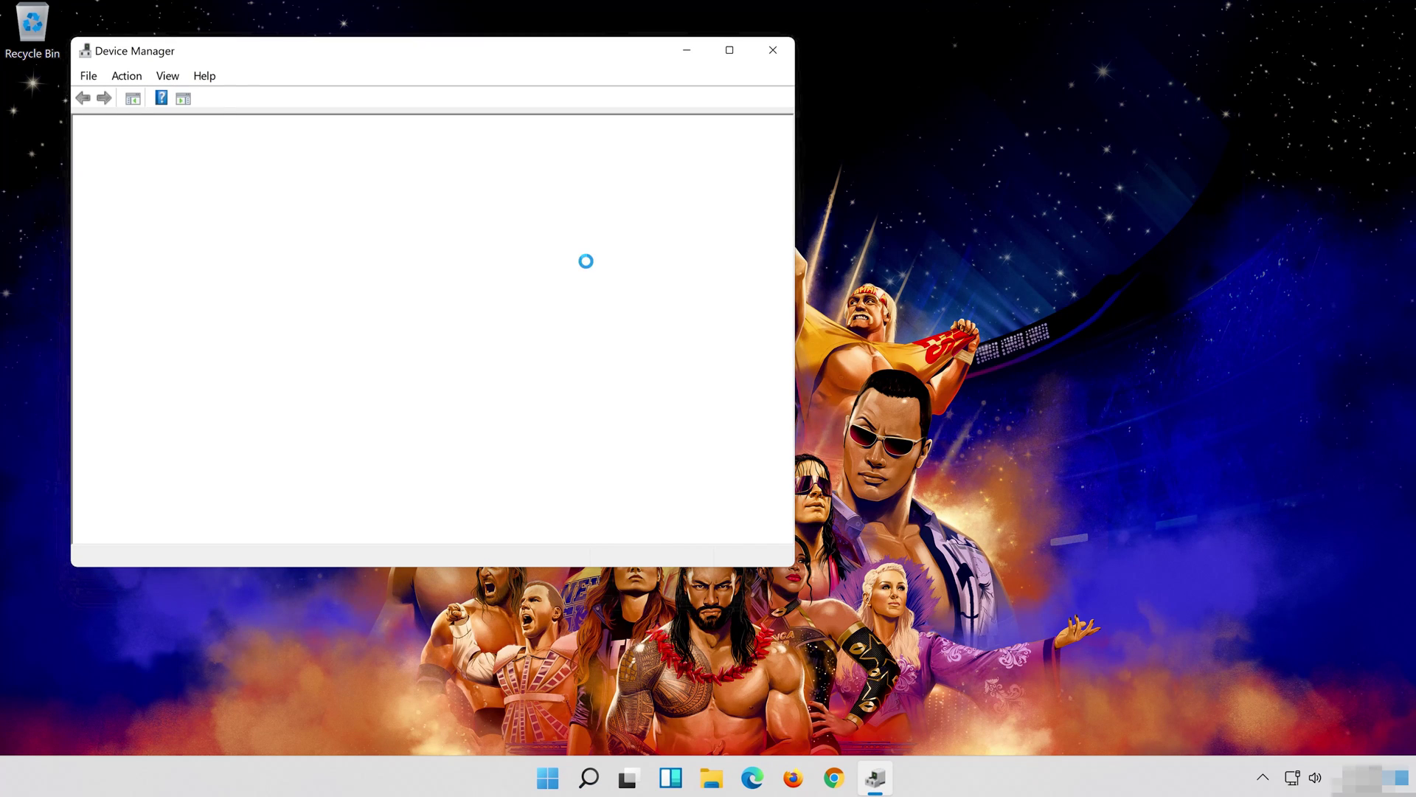
pyautogui.moveTo(463, 52); pyautogui.dragTo(807, 69)
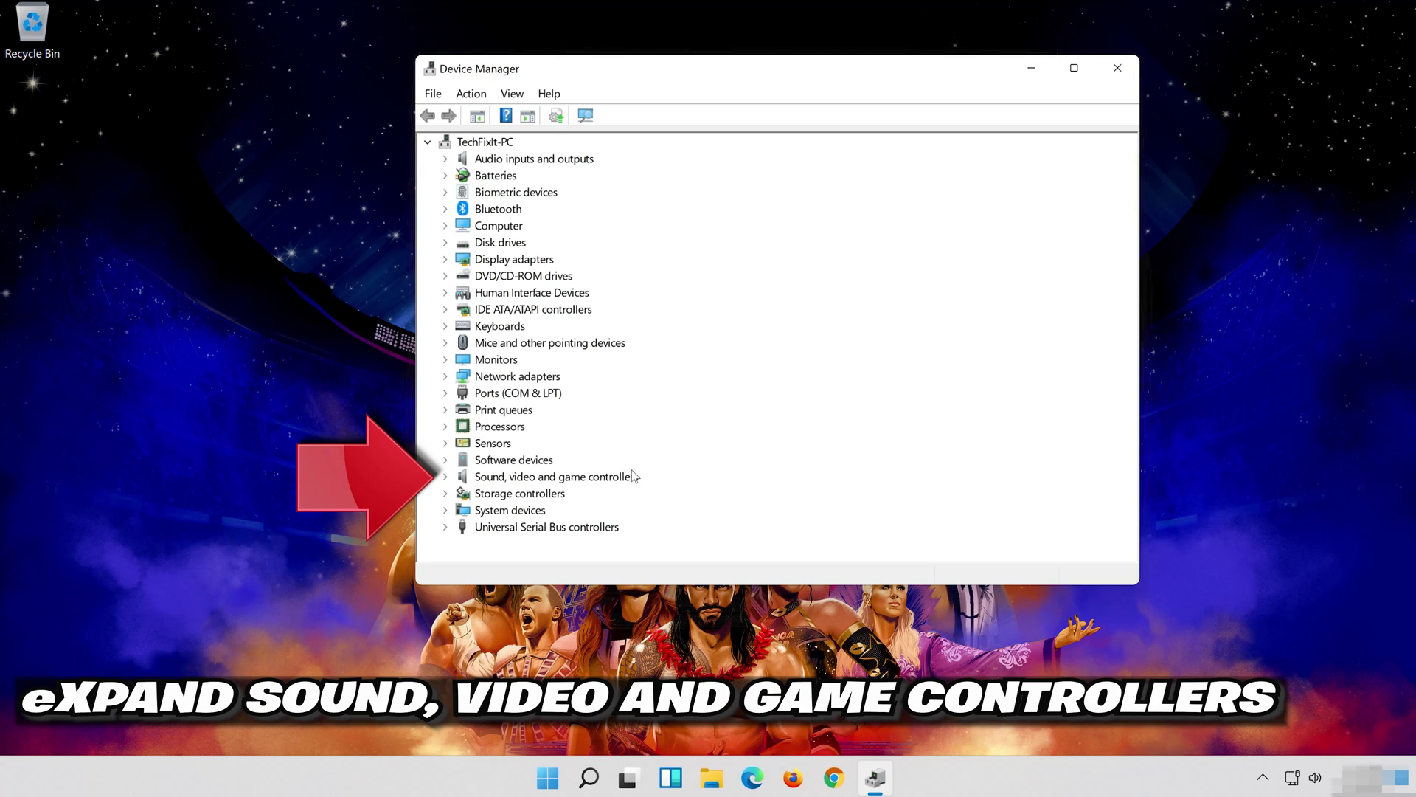
# - Expand Sound, video and game controllers and open the driver properties of the High Definition Audio Device
pyautogui.click(447, 476)
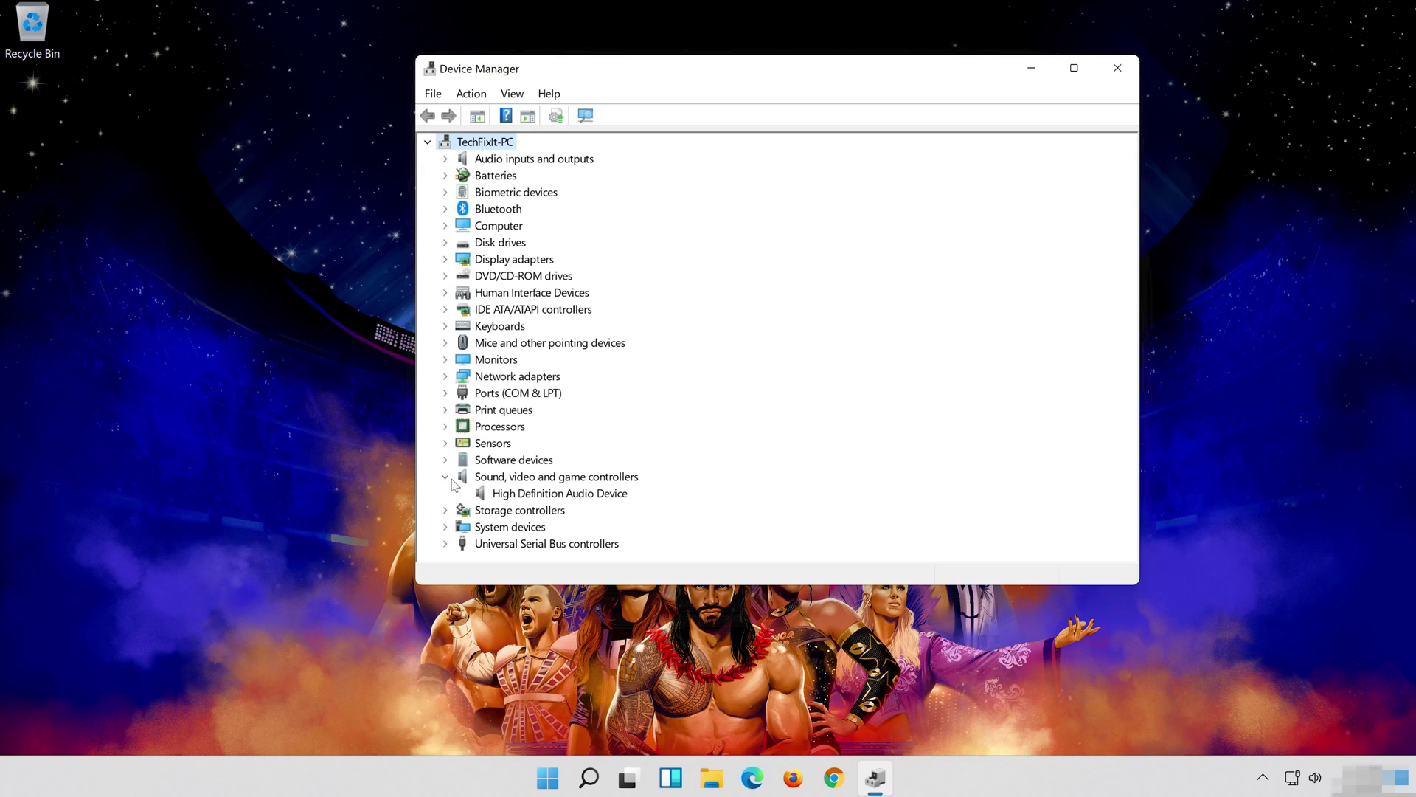
pyautogui.click(514, 495)
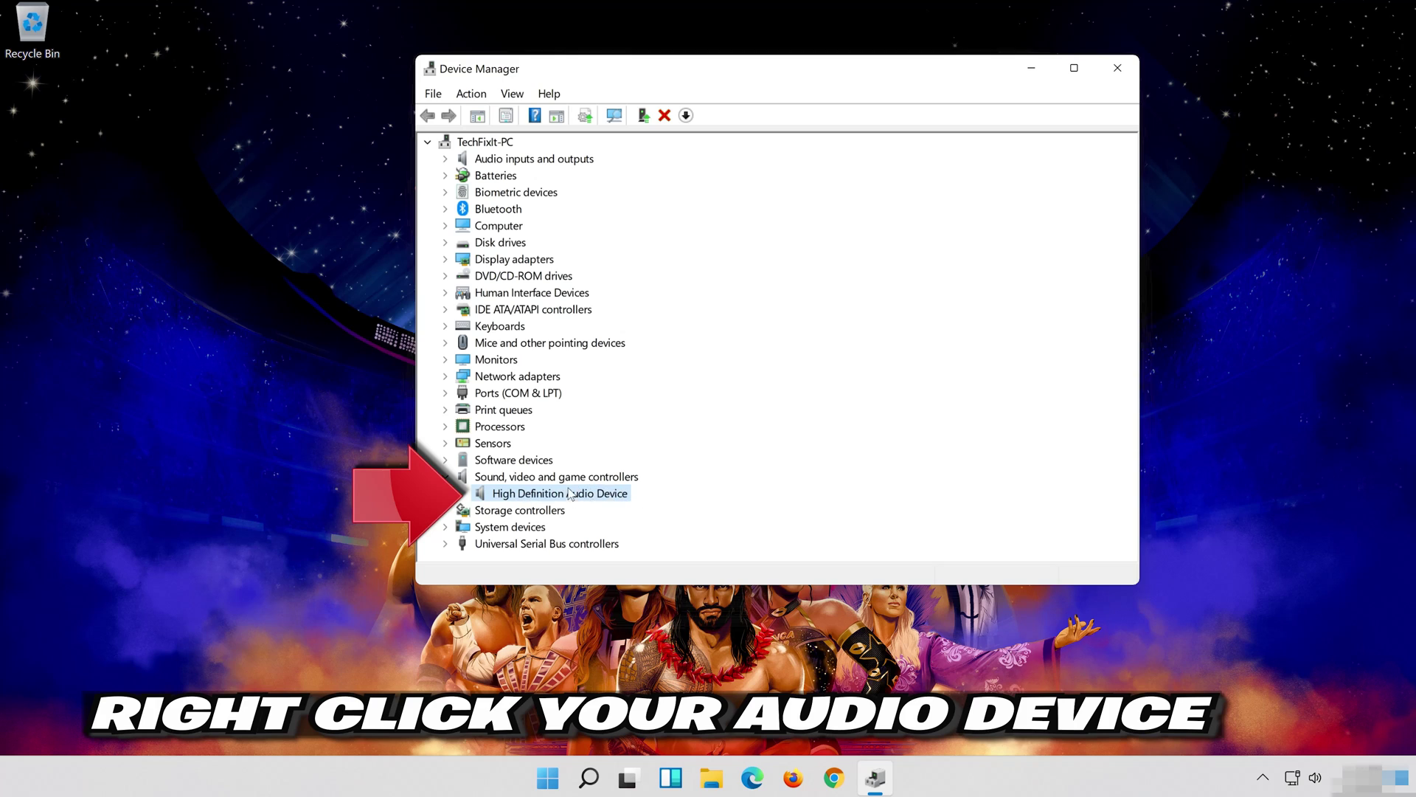
pyautogui.rightClick(593, 498)
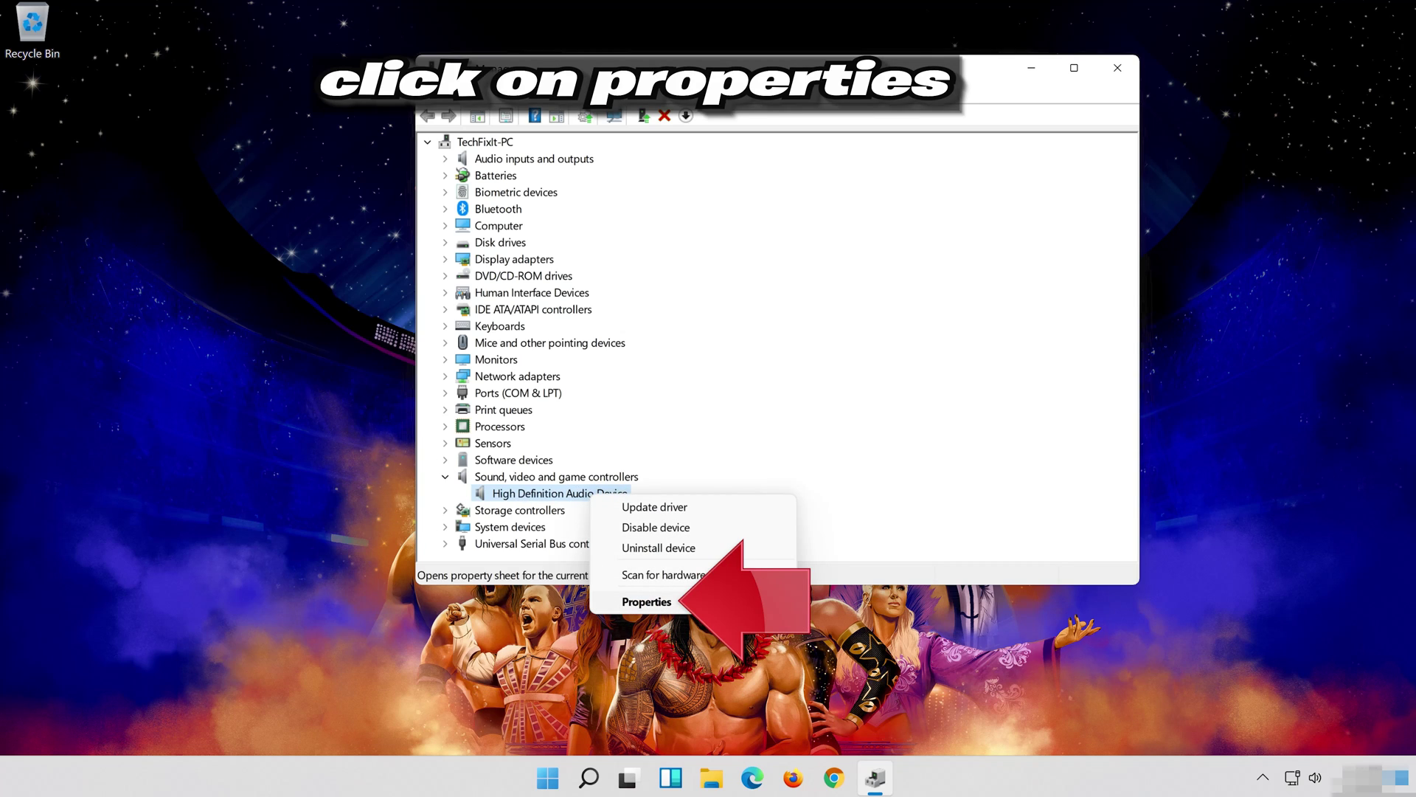
pyautogui.click(689, 600)
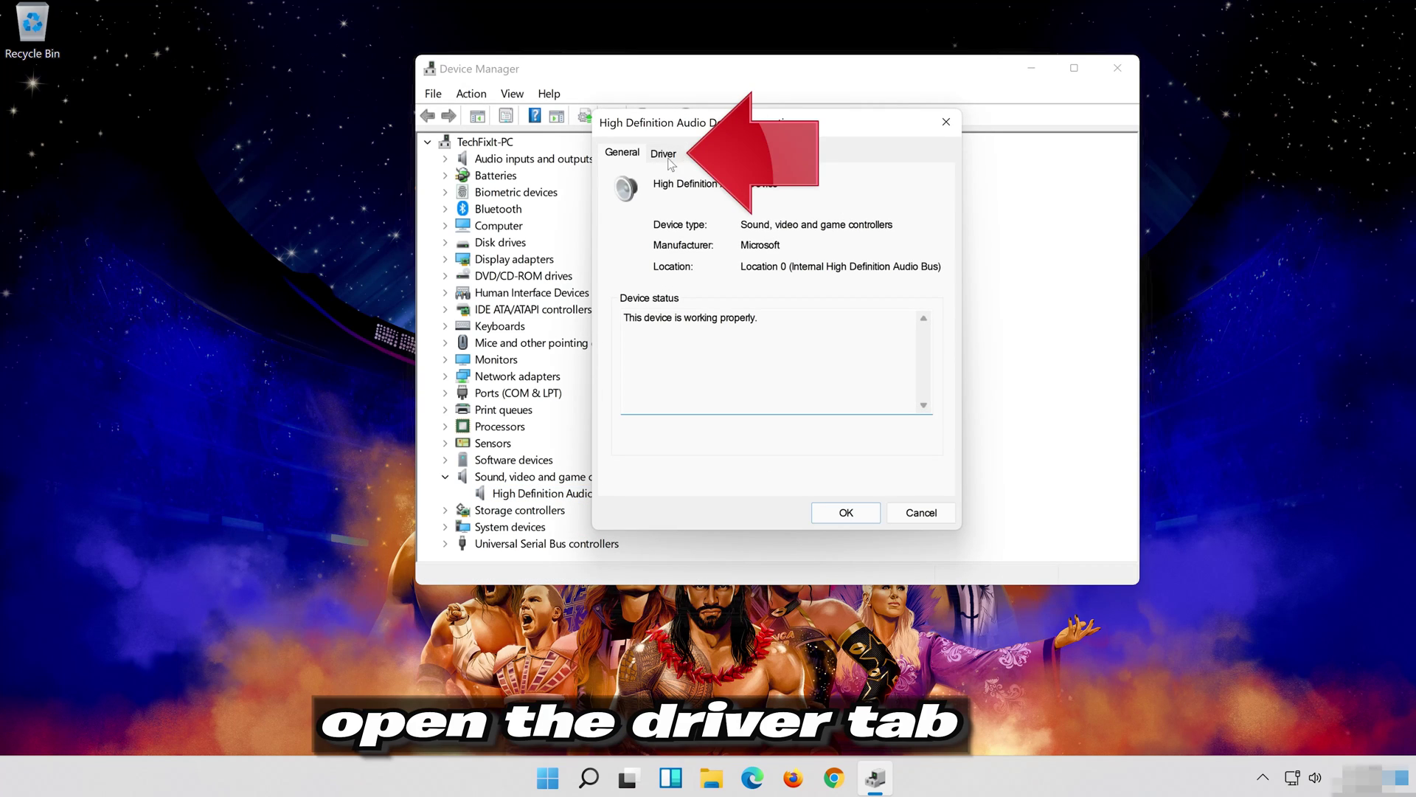
pyautogui.click(676, 155)
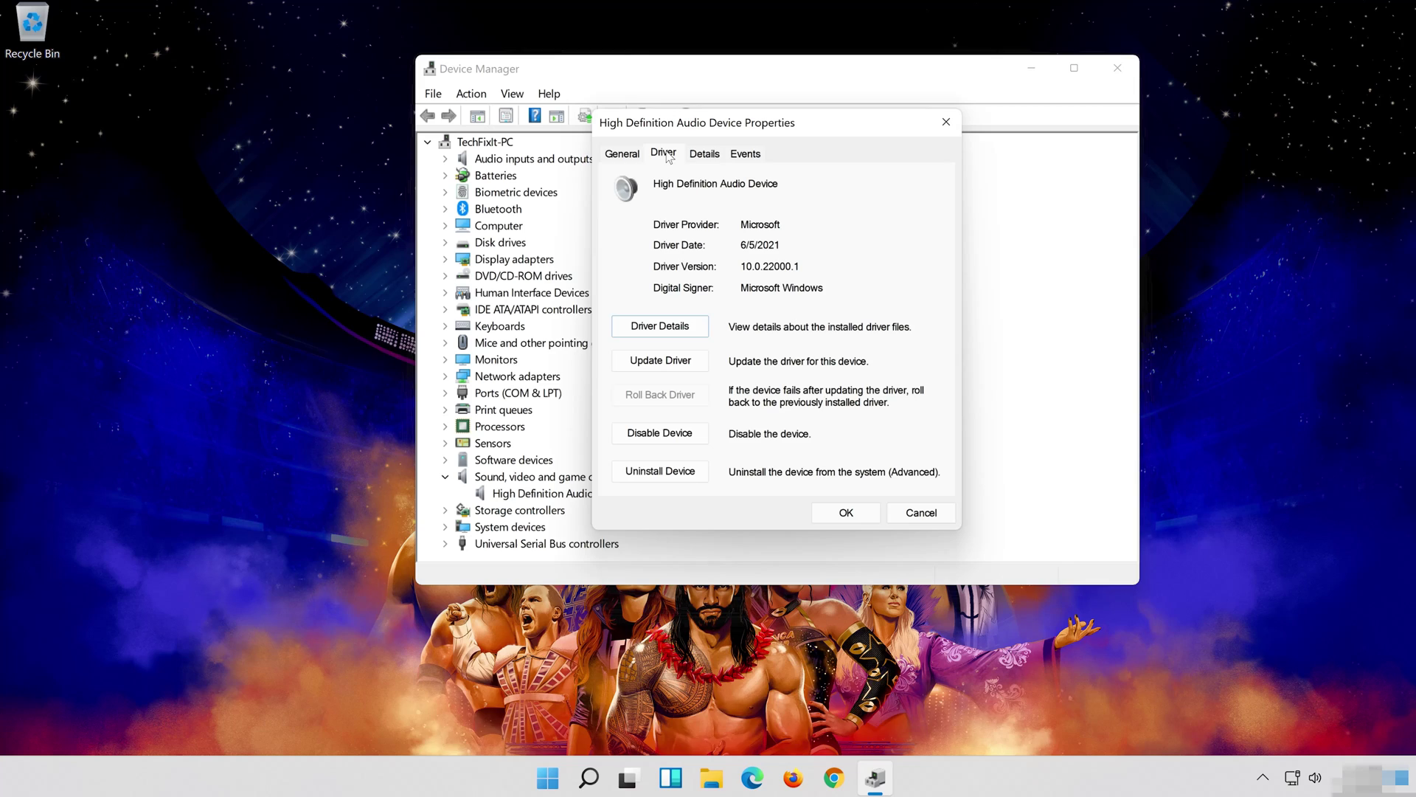
# - Search automatically for an updated High Definition Audio Device driver, and continue the search by checking for updates in Windows Update
pyautogui.click(661, 363)
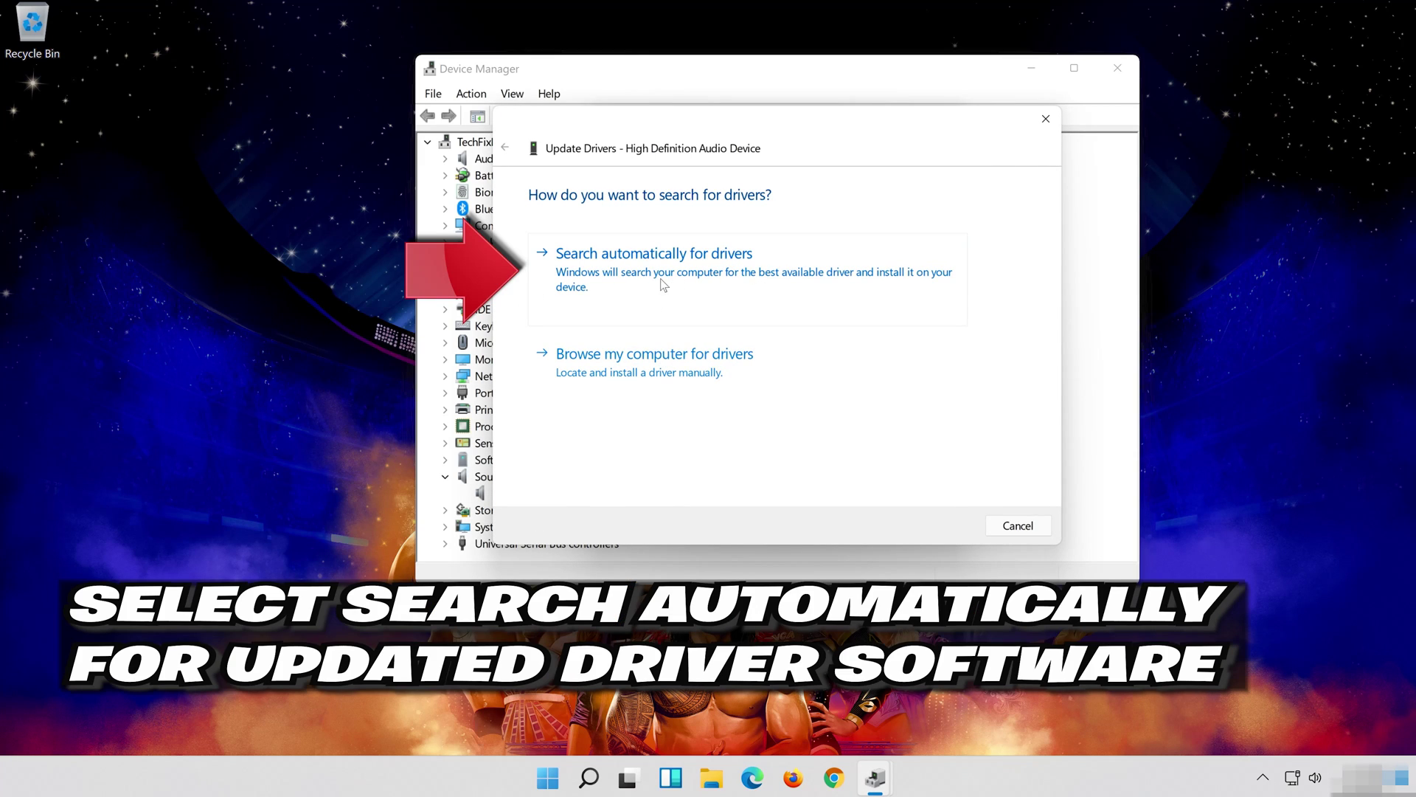
pyautogui.click(776, 280)
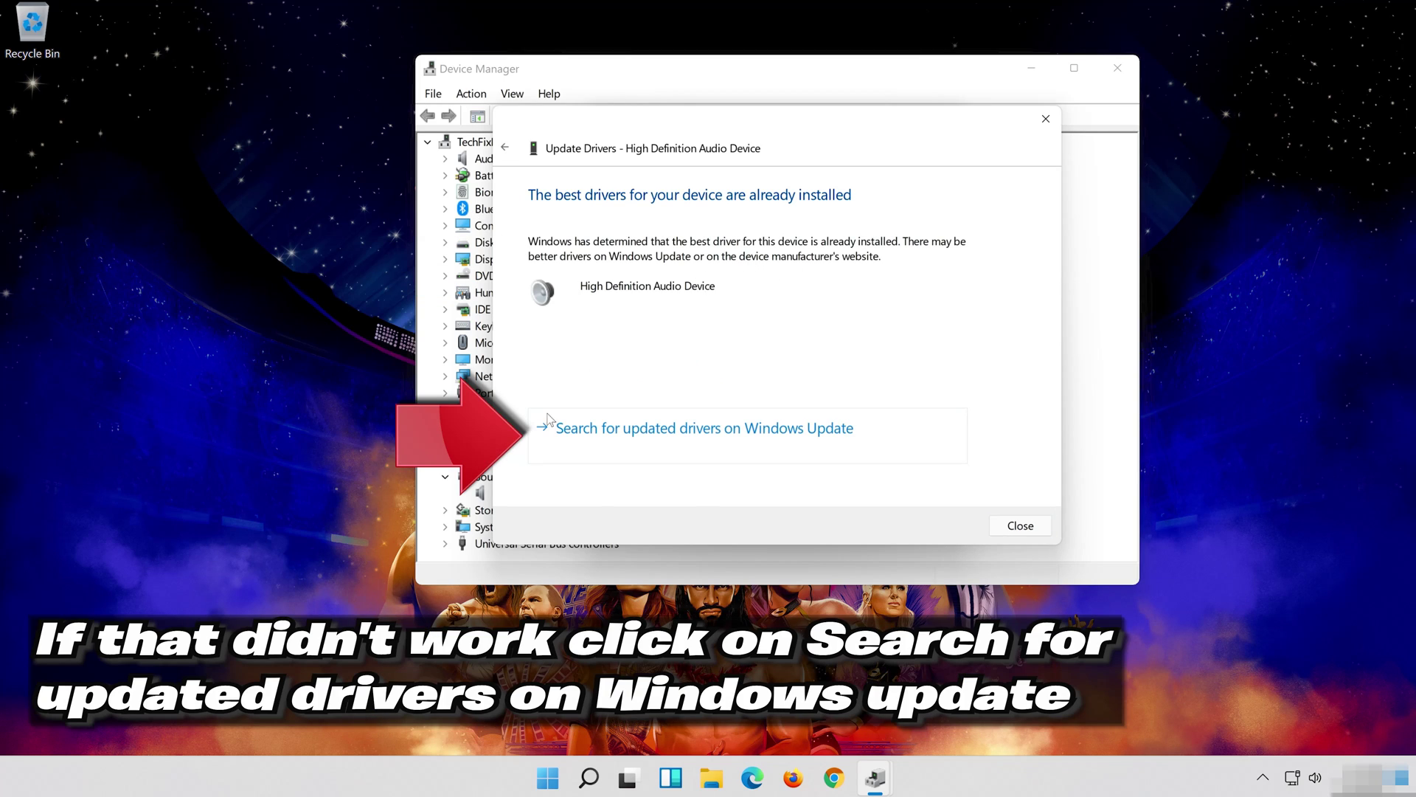
pyautogui.click(755, 442)
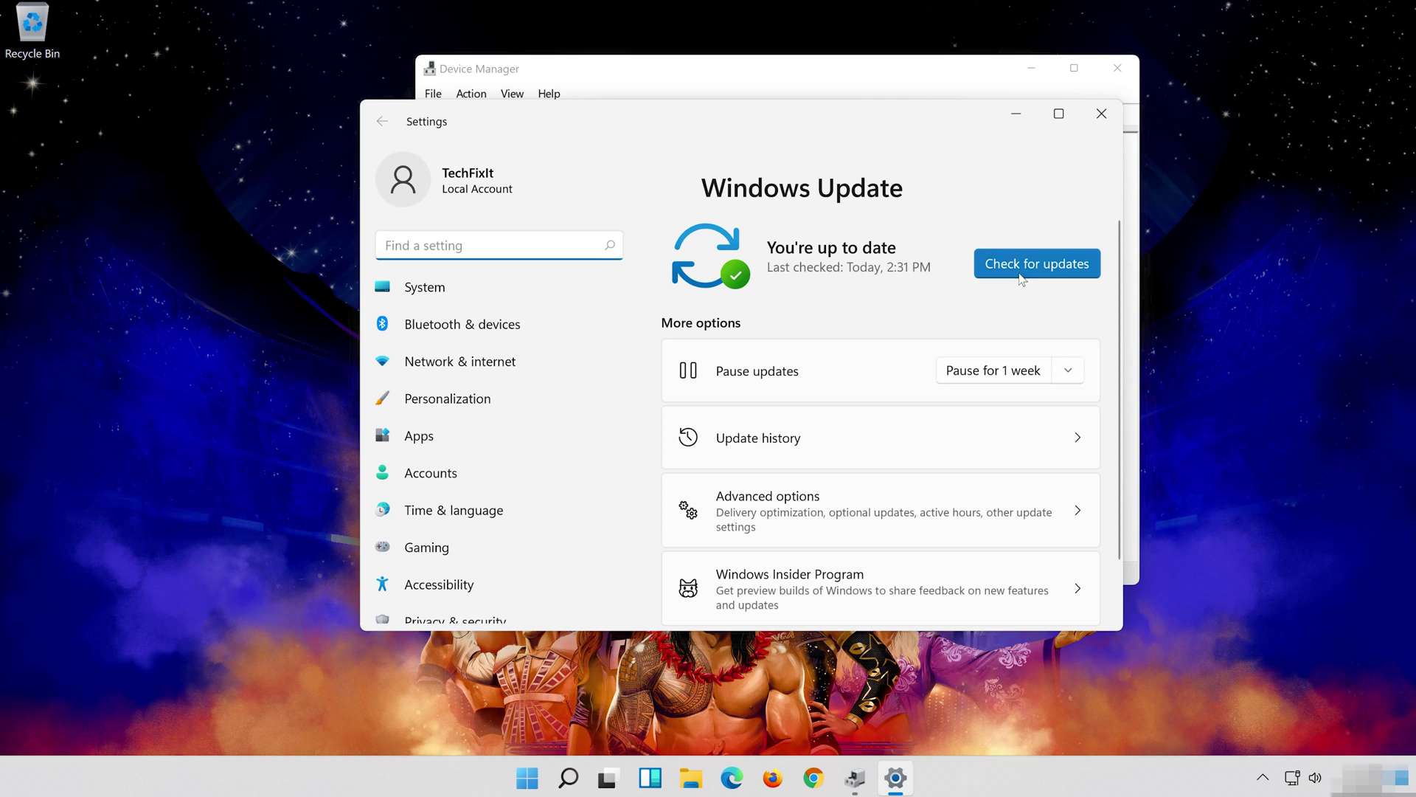
pyautogui.click(1029, 259)
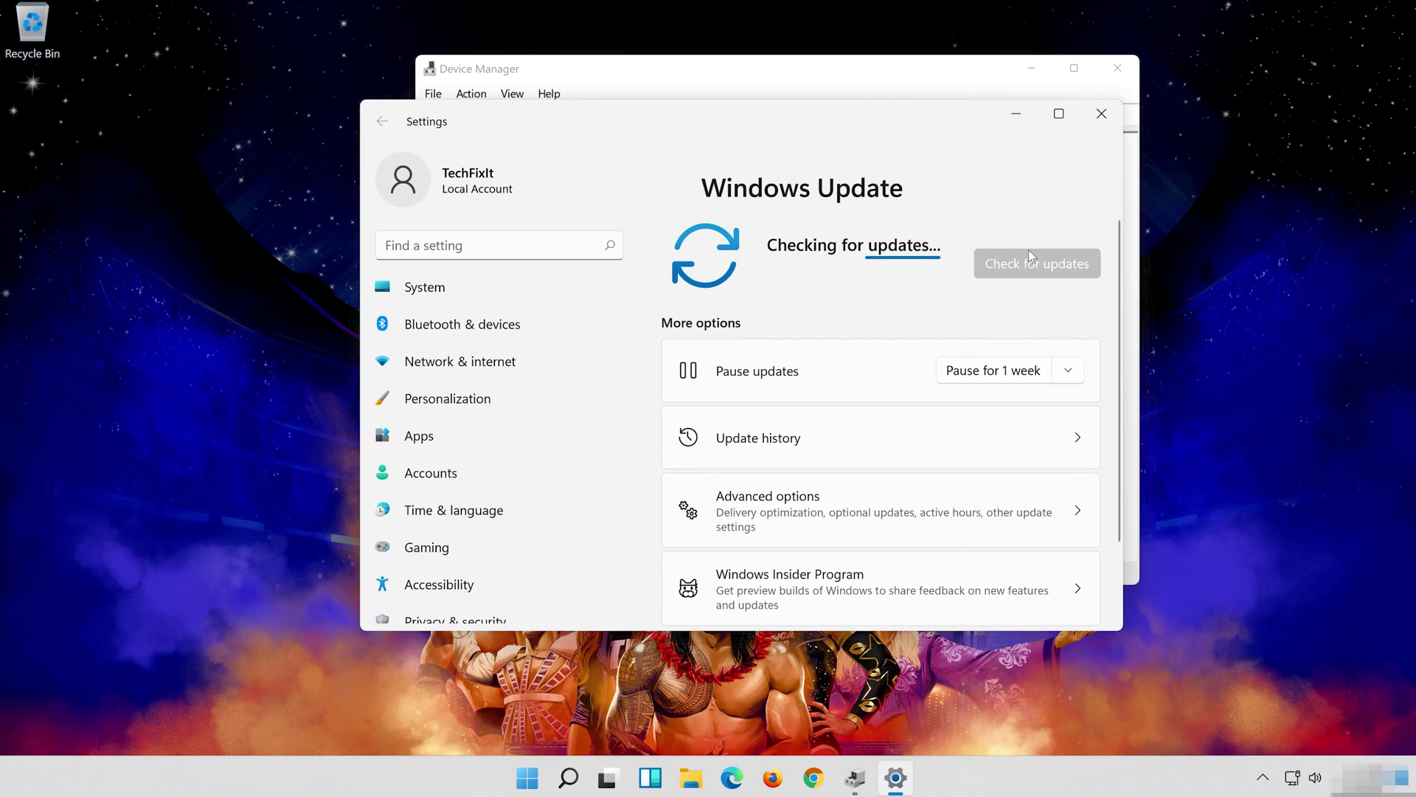